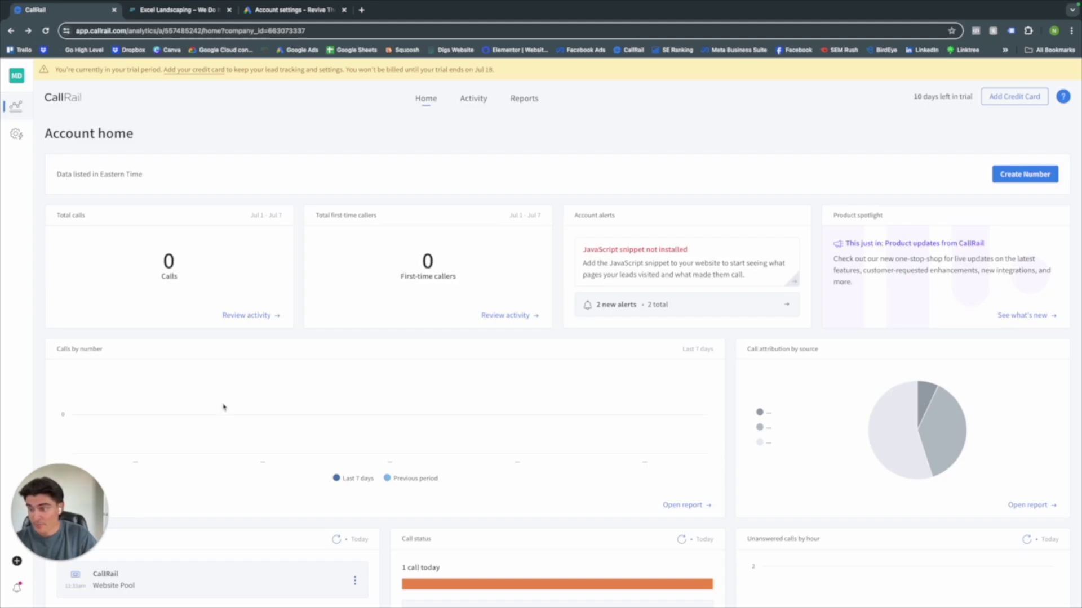
- Open the + Create menu listing users, phone numbers, forms, reports and tags
{"action": "left_click", "coordinate": [79, 496]}
{"action": "left_click_drag", "start_coordinate": [79, 496], "coordinate": [78, 456]}
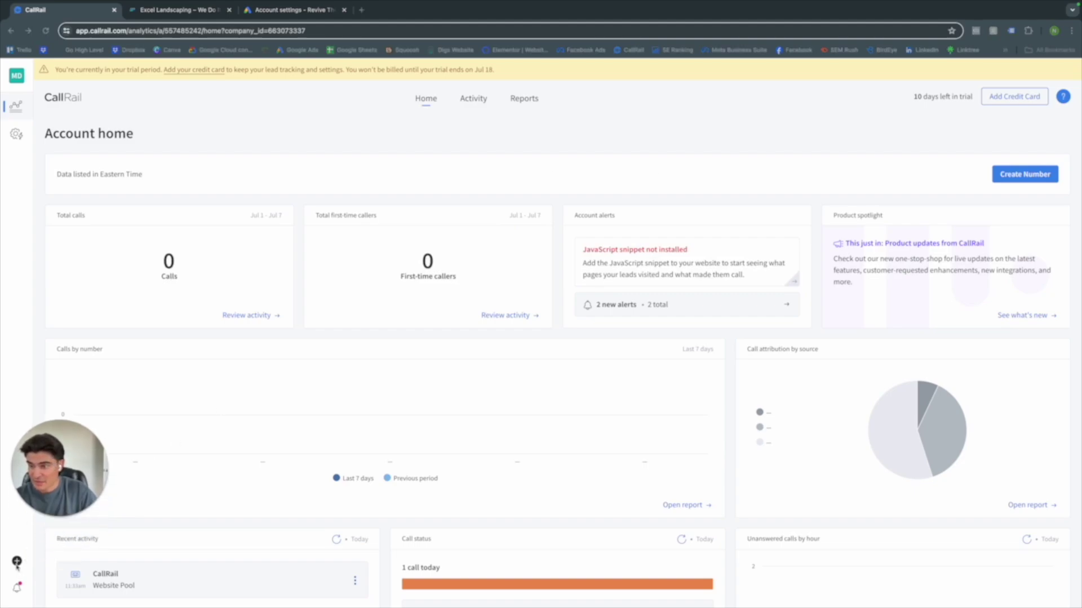
- Start a new website tracking number that tracks calls, keywords and web sessions
{"action": "left_click", "coordinate": [17, 561]}
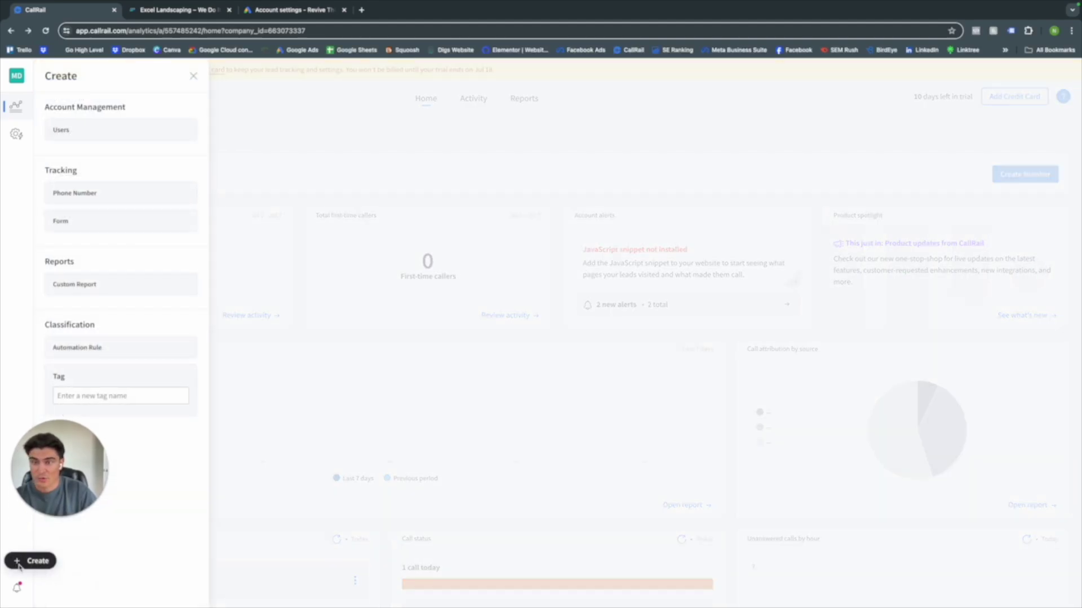
{"action": "left_click", "coordinate": [56, 194]}
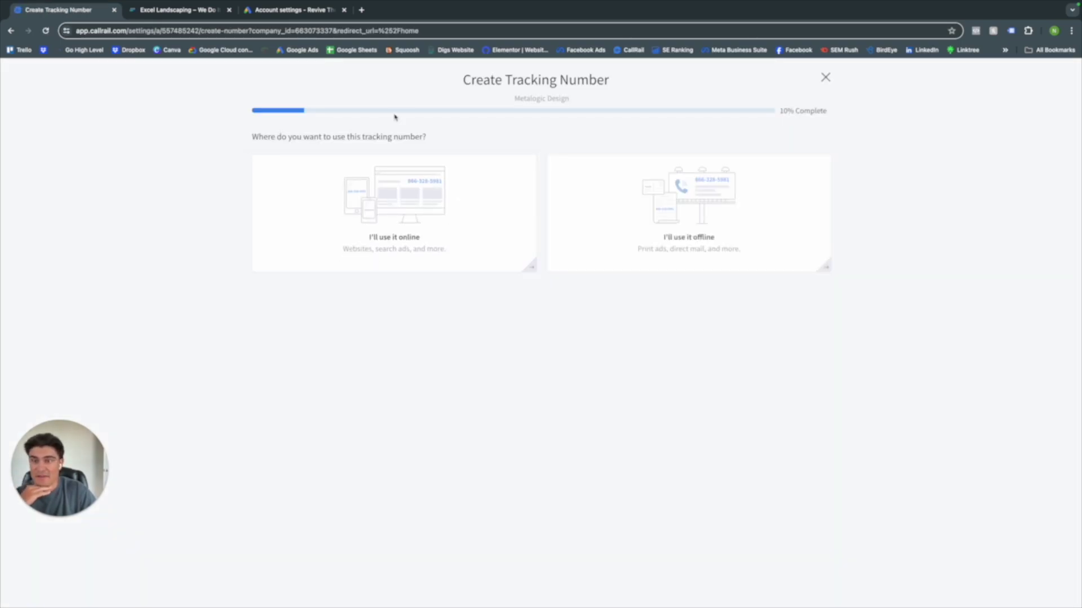
{"action": "left_click", "coordinate": [432, 205]}
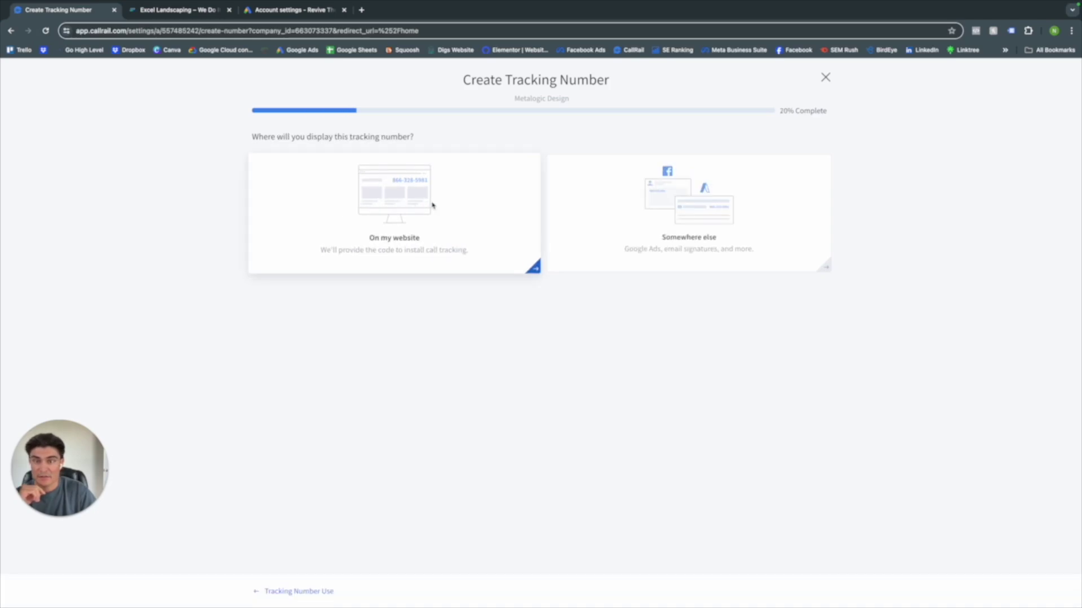
{"action": "left_click", "coordinate": [401, 205]}
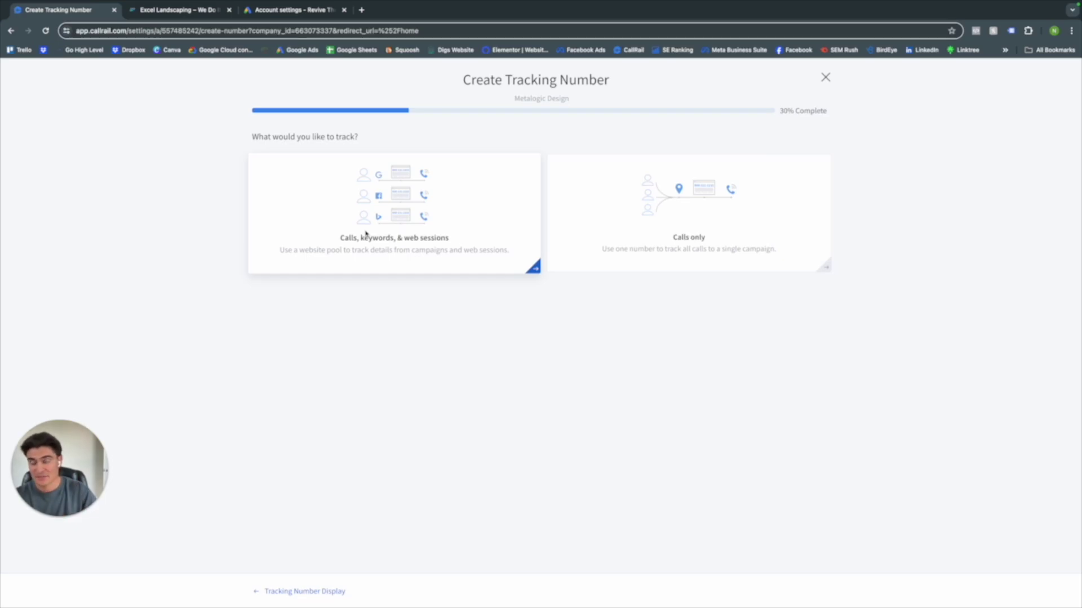
{"action": "left_click", "coordinate": [366, 234]}
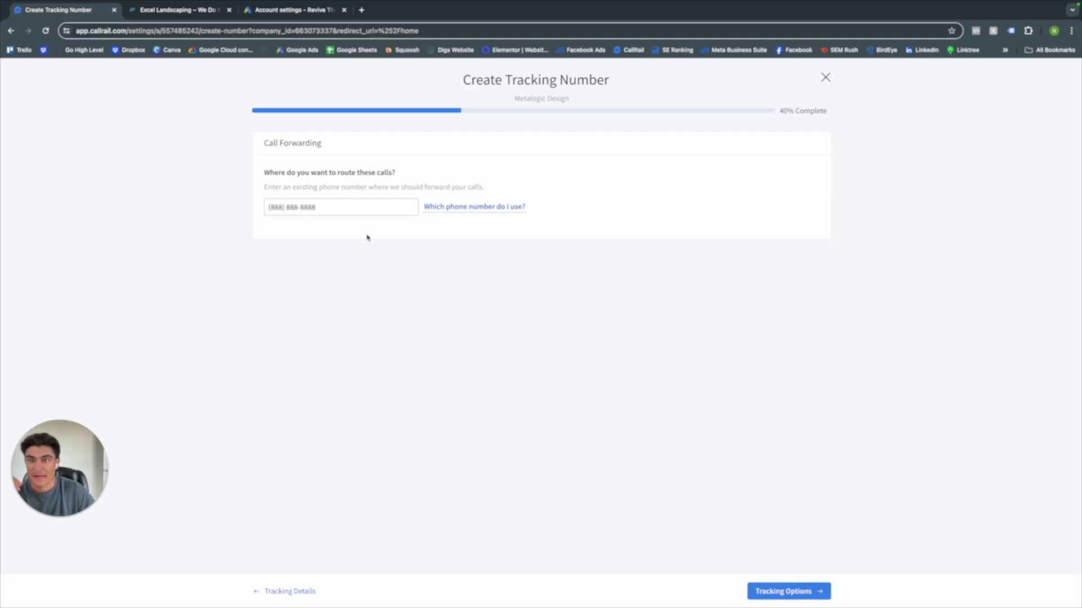
- Confirm the forwarding phone number and move on to Tracking Options
{"action": "left_click_drag", "start_coordinate": [338, 209], "coordinate": [248, 212]}
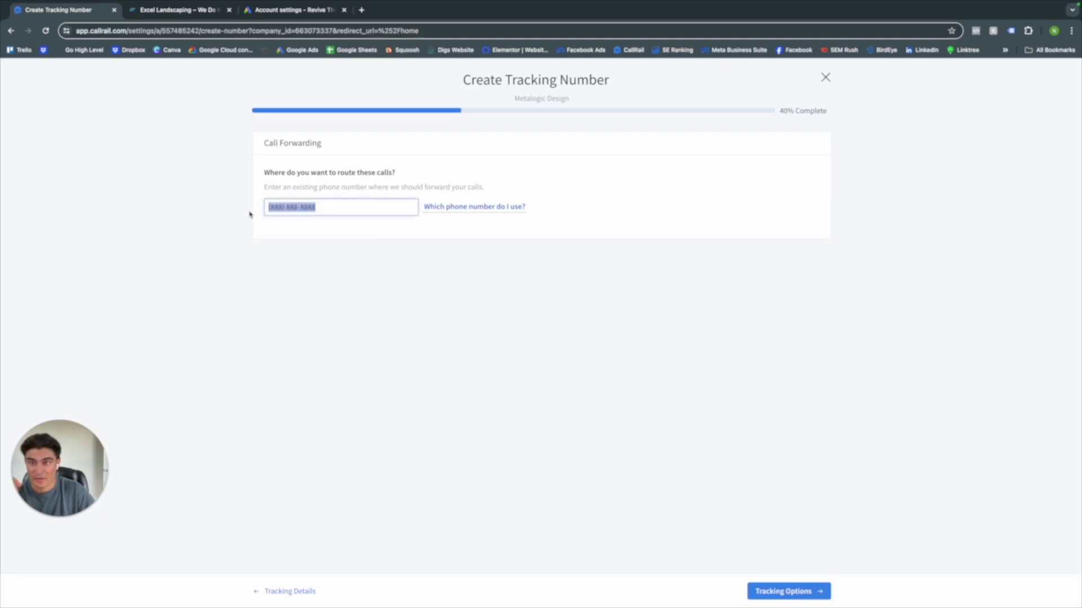
{"action": "left_click", "coordinate": [338, 210]}
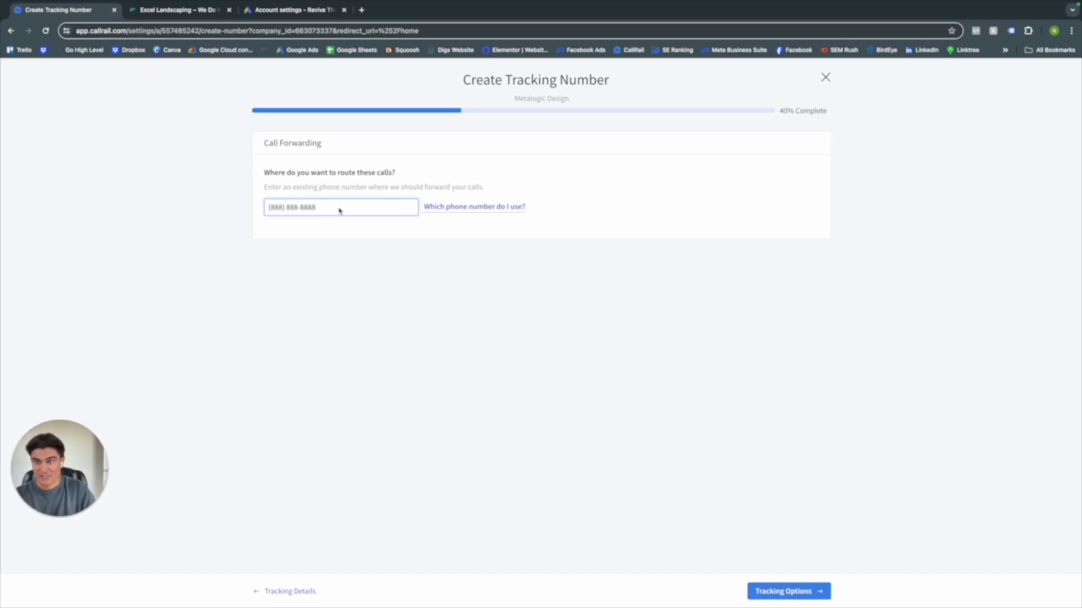
{"action": "left_click_drag", "start_coordinate": [338, 211], "coordinate": [263, 210]}
{"action": "left_click", "coordinate": [316, 210]}
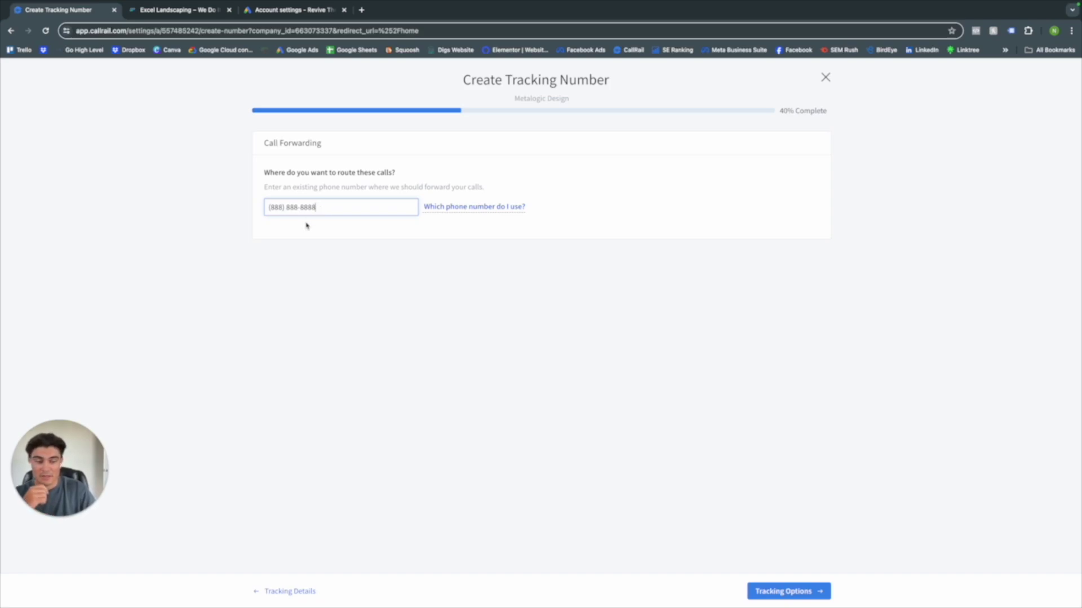
{"action": "triple_click", "coordinate": [299, 209]}
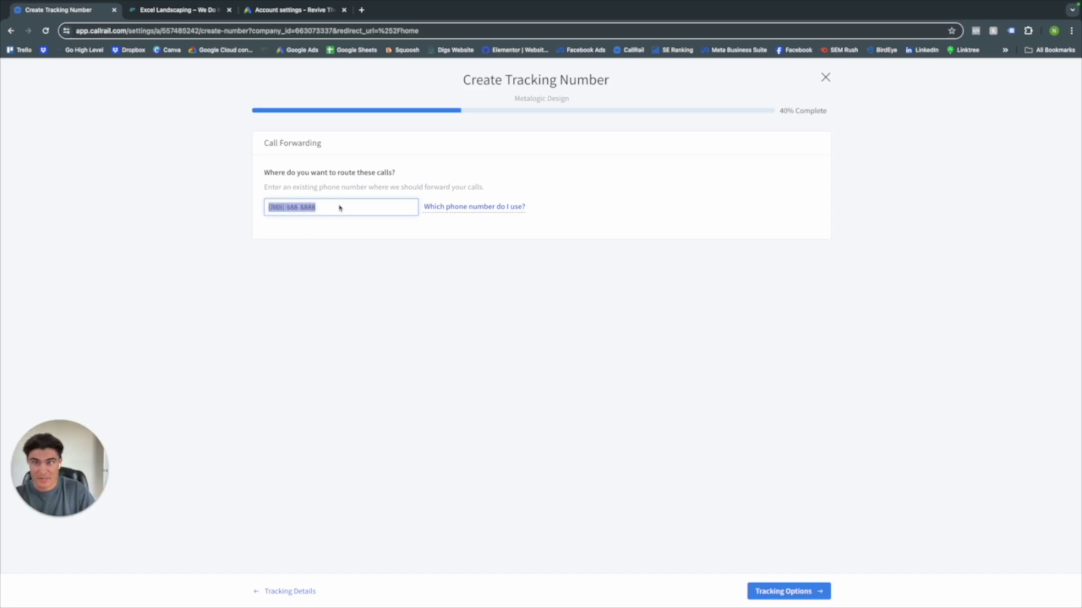
{"action": "left_click", "coordinate": [784, 591]}
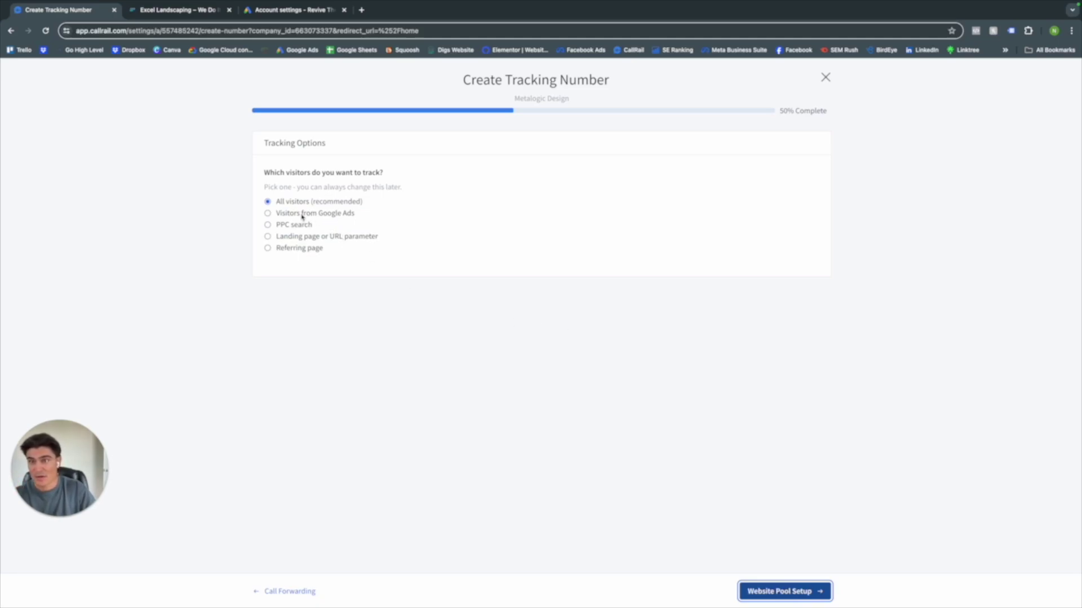
- Target Google Ads visitors using a 4-number toll-free pool named Website Pool
{"action": "left_click", "coordinate": [271, 214]}
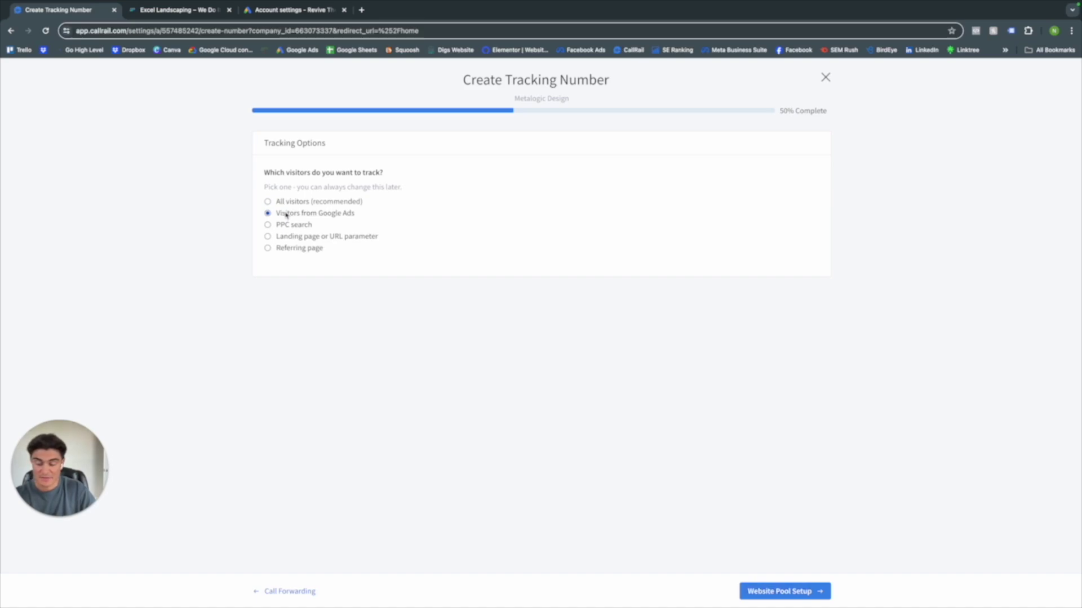
{"action": "left_click", "coordinate": [783, 588]}
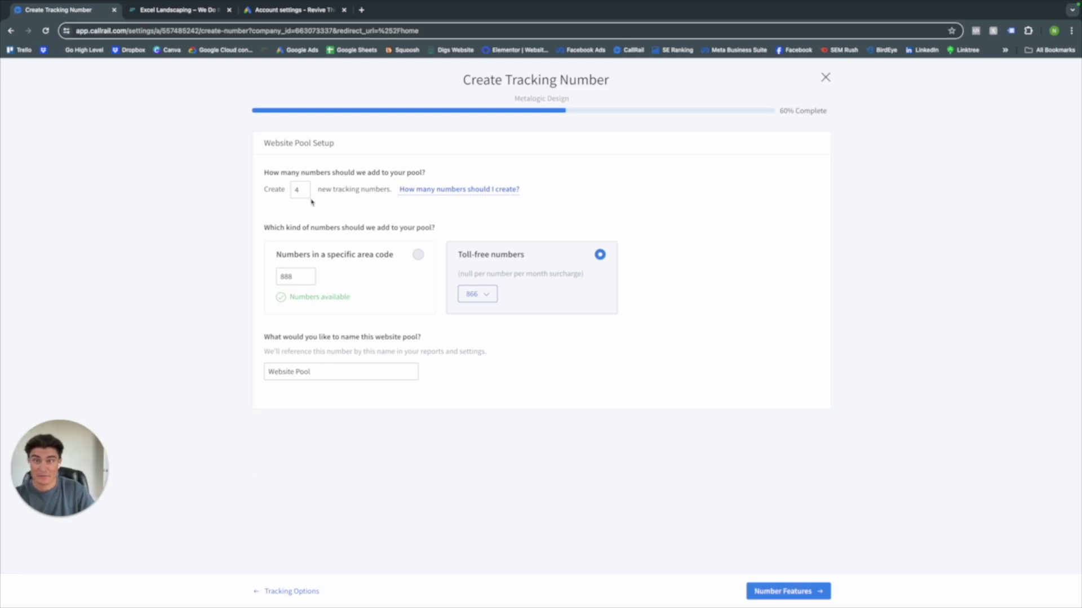
{"action": "left_click", "coordinate": [304, 194]}
{"action": "left_click", "coordinate": [333, 215]}
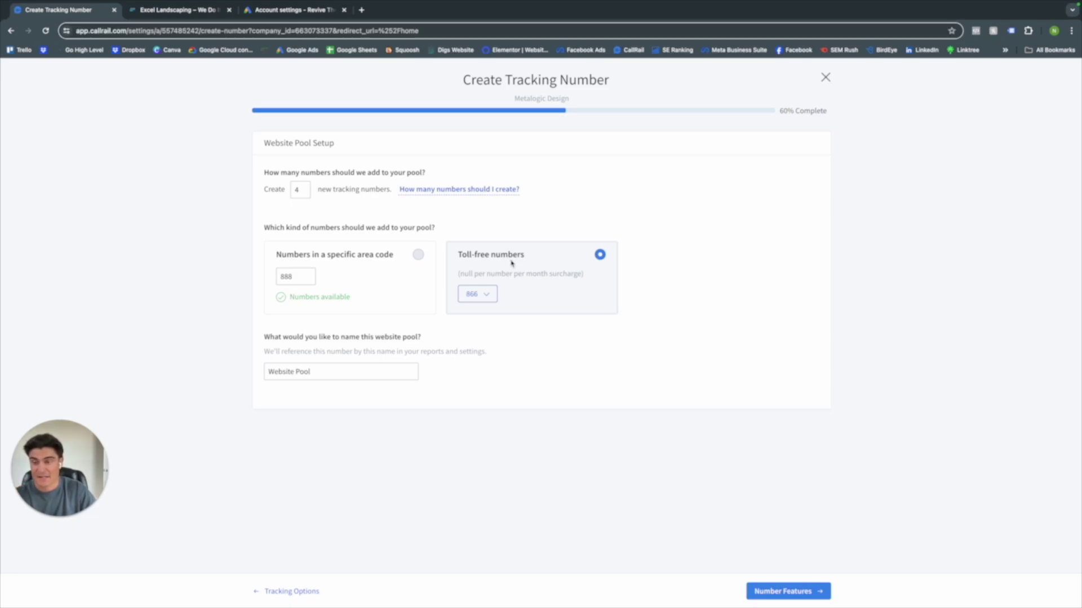
{"action": "left_click", "coordinate": [308, 376]}
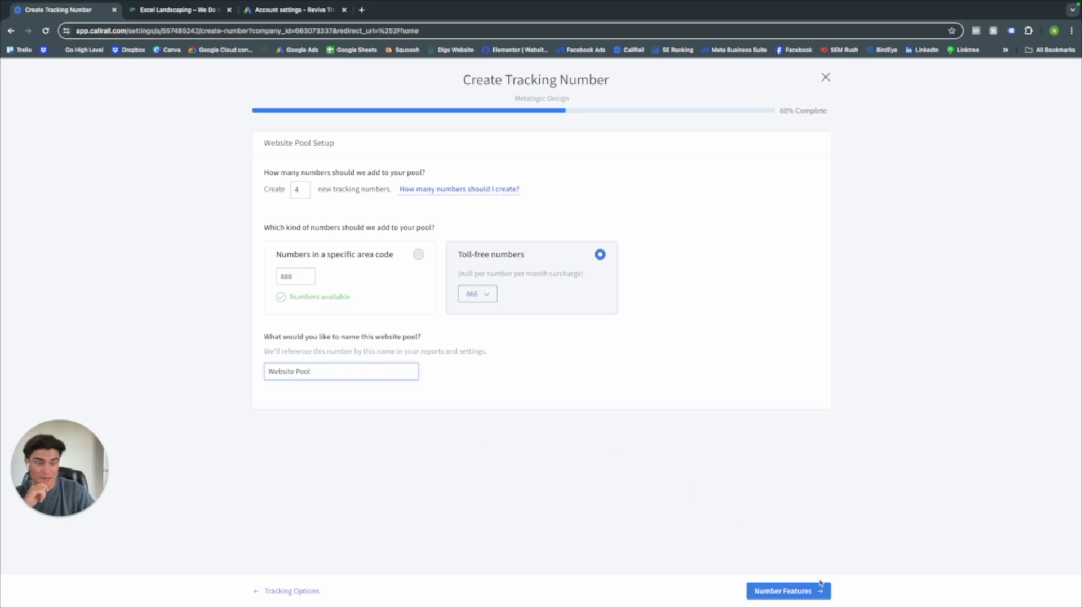
{"action": "left_click", "coordinate": [802, 583]}
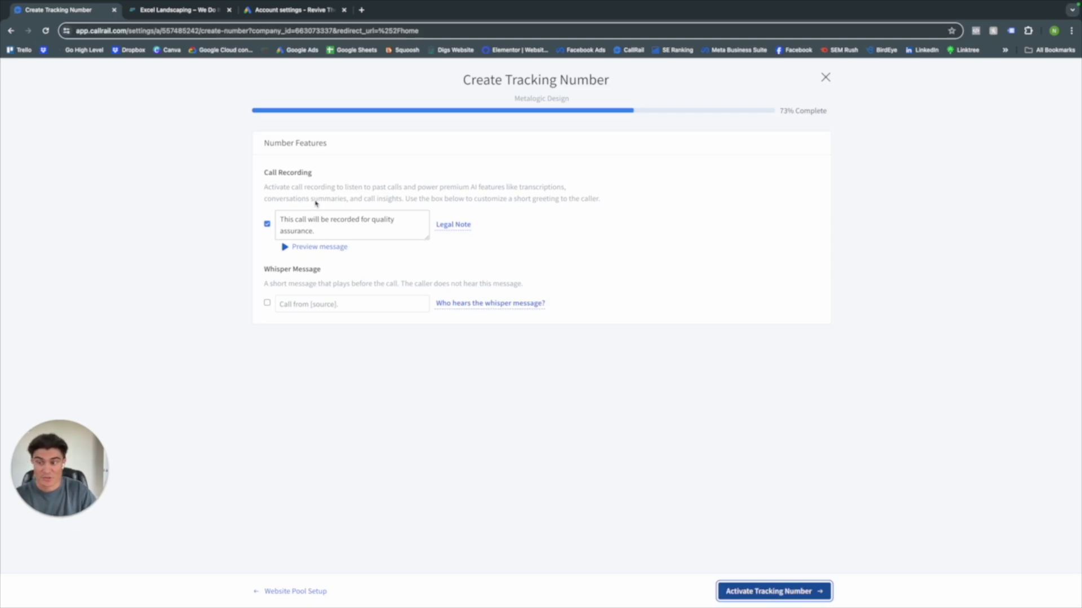
- Keep the call recording greeting, enable the whisper message, and activate the Website Pool number
{"action": "left_click", "coordinate": [321, 232]}
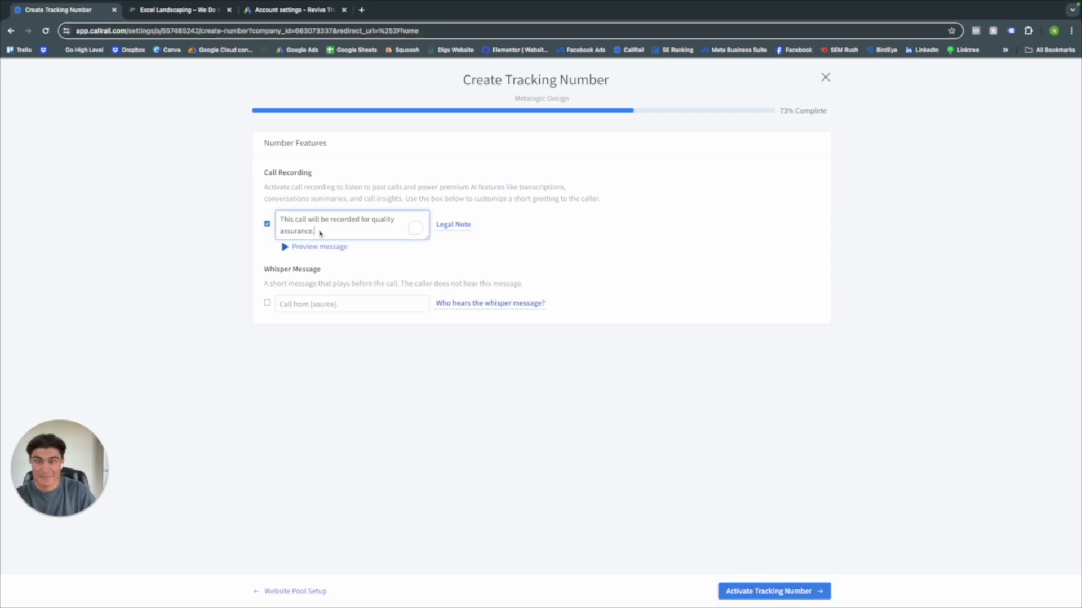
{"action": "triple_click", "coordinate": [321, 232]}
{"action": "left_click", "coordinate": [321, 233]}
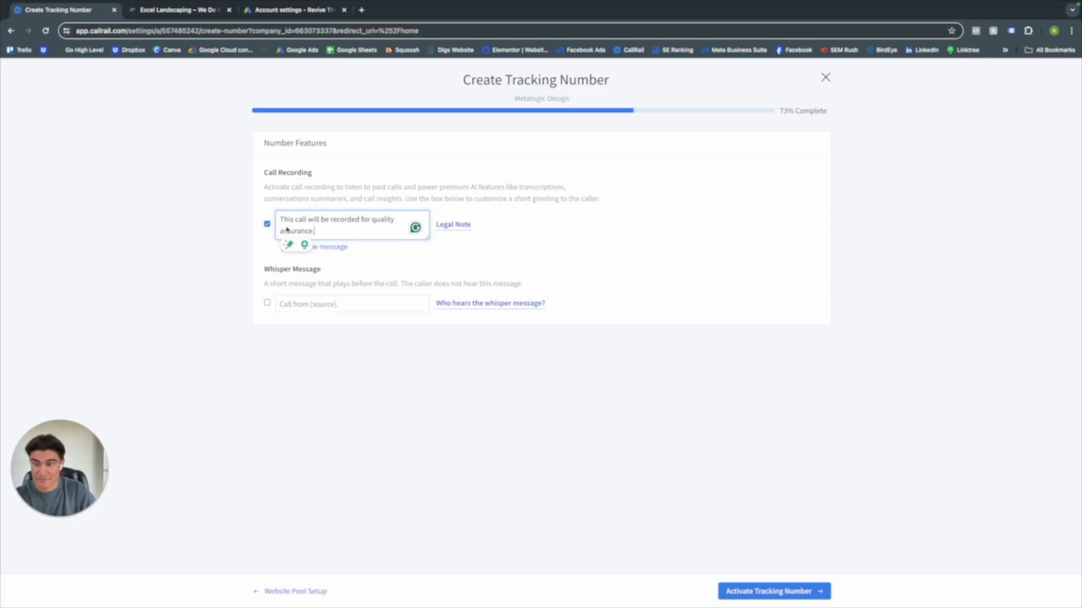
{"action": "key", "text": "ctrl+a"}
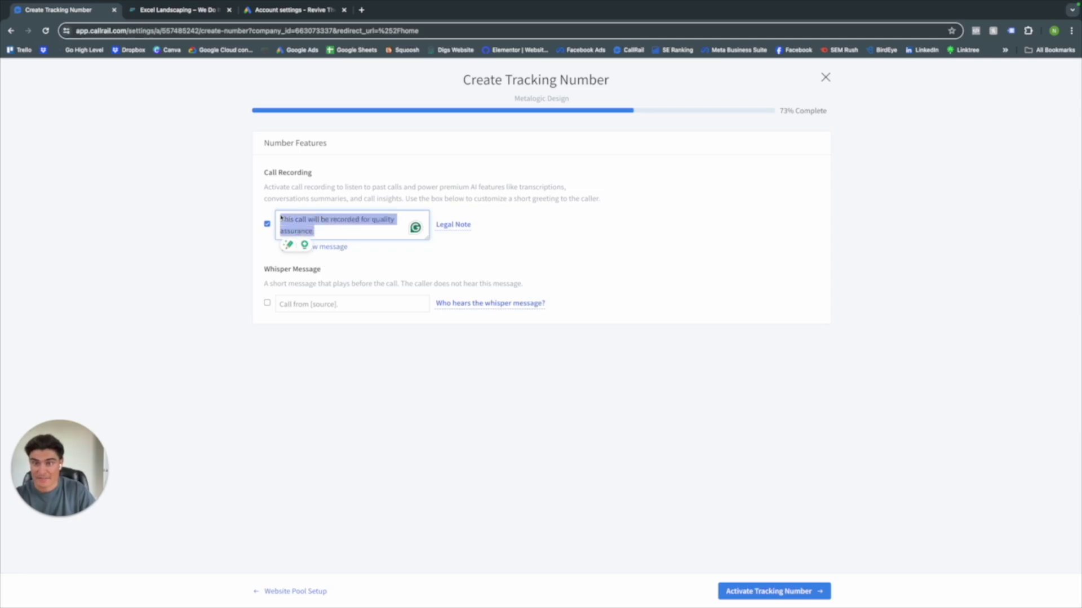
{"action": "left_click", "coordinate": [344, 233]}
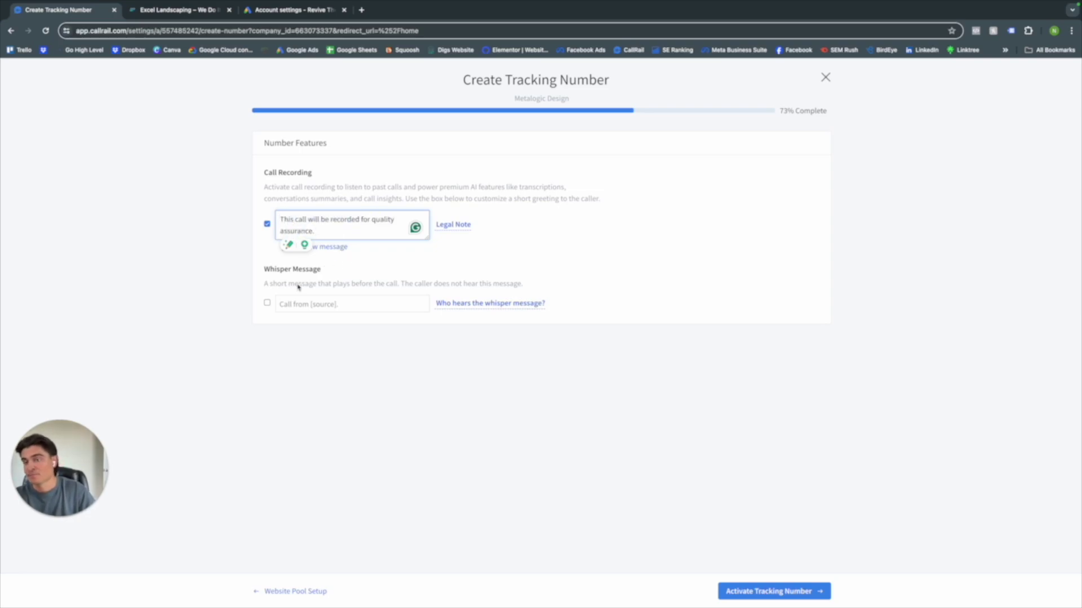
{"action": "left_click", "coordinate": [267, 303]}
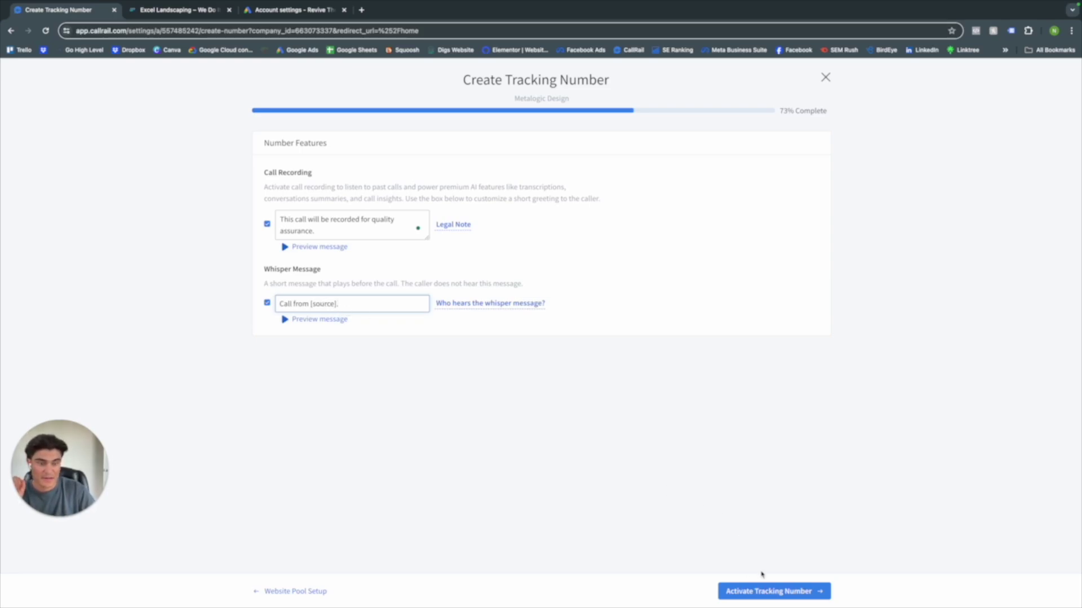
{"action": "left_click", "coordinate": [773, 591]}
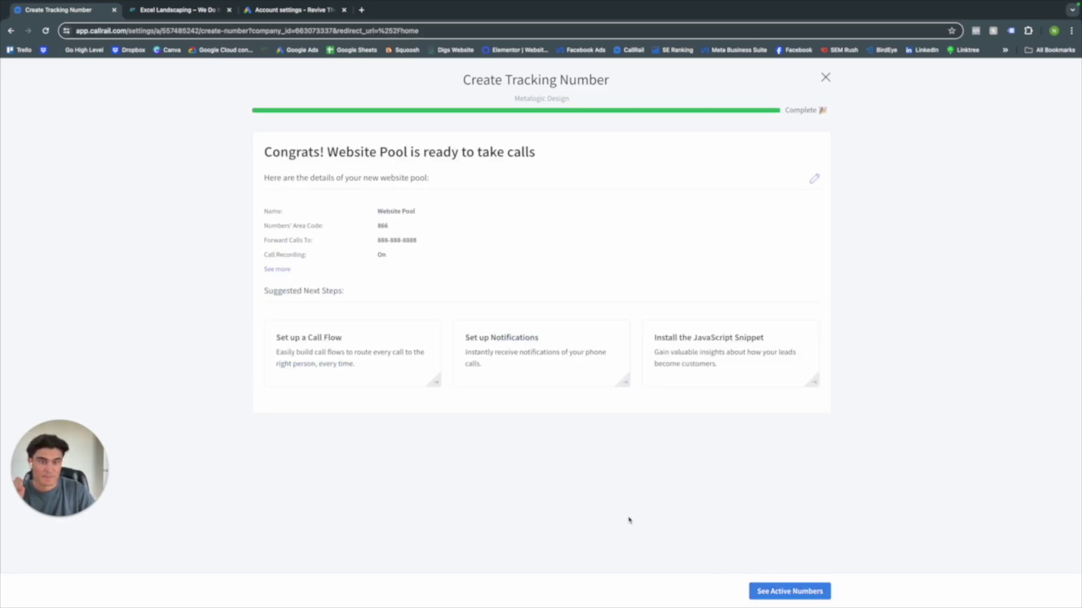
- Copy the WordPress plugin key from CallRail's JavaScript snippet instructions to the Excel Landscaping site
{"action": "left_click", "coordinate": [711, 345]}
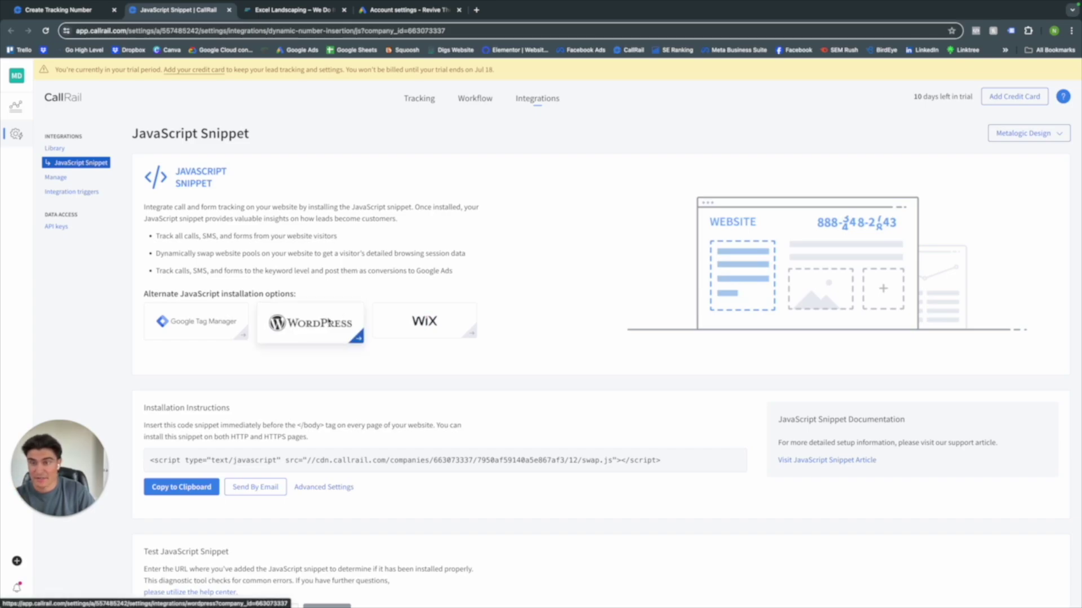
{"action": "left_click", "coordinate": [332, 320]}
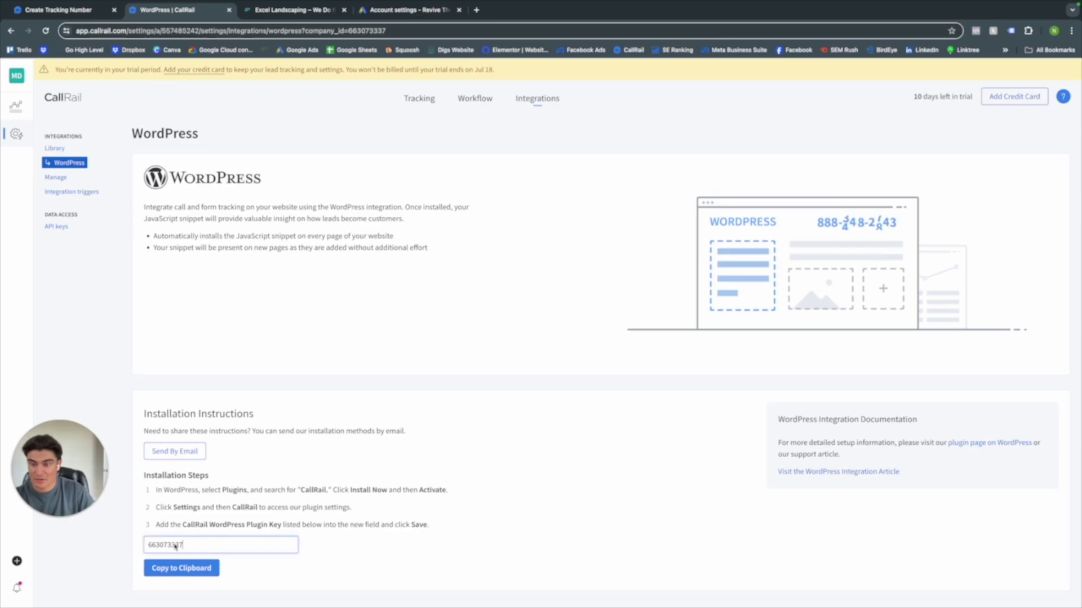
{"action": "left_click_drag", "start_coordinate": [168, 546], "coordinate": [192, 545]}
{"action": "left_click", "coordinate": [200, 563]}
{"action": "left_click", "coordinate": [286, 11]}
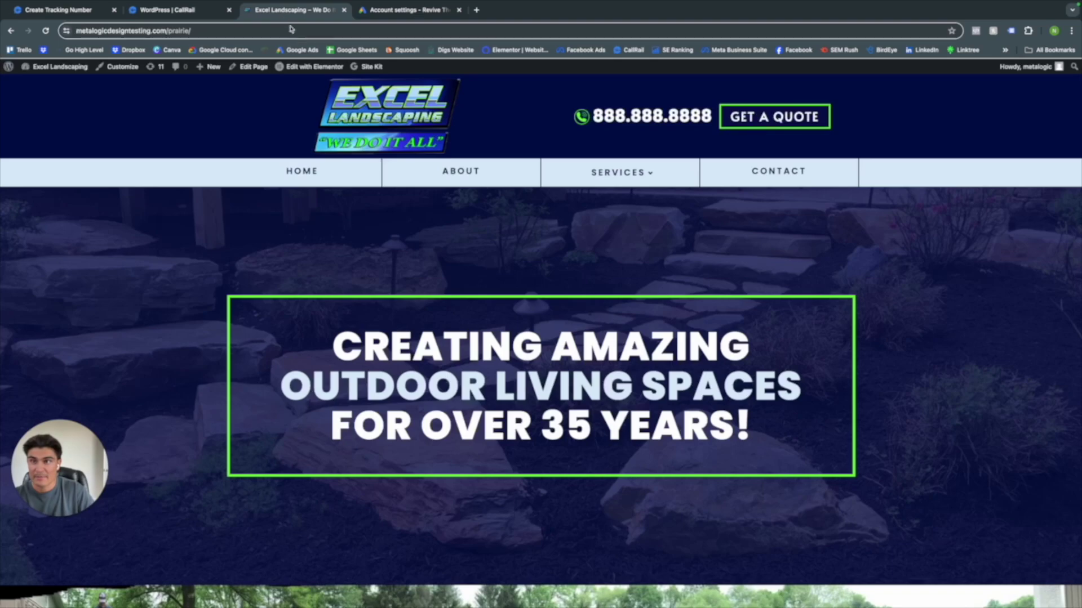
- Install and activate the CallRail Phone Call Tracking plugin found by searching 'callrail'
{"action": "left_click", "coordinate": [67, 73]}
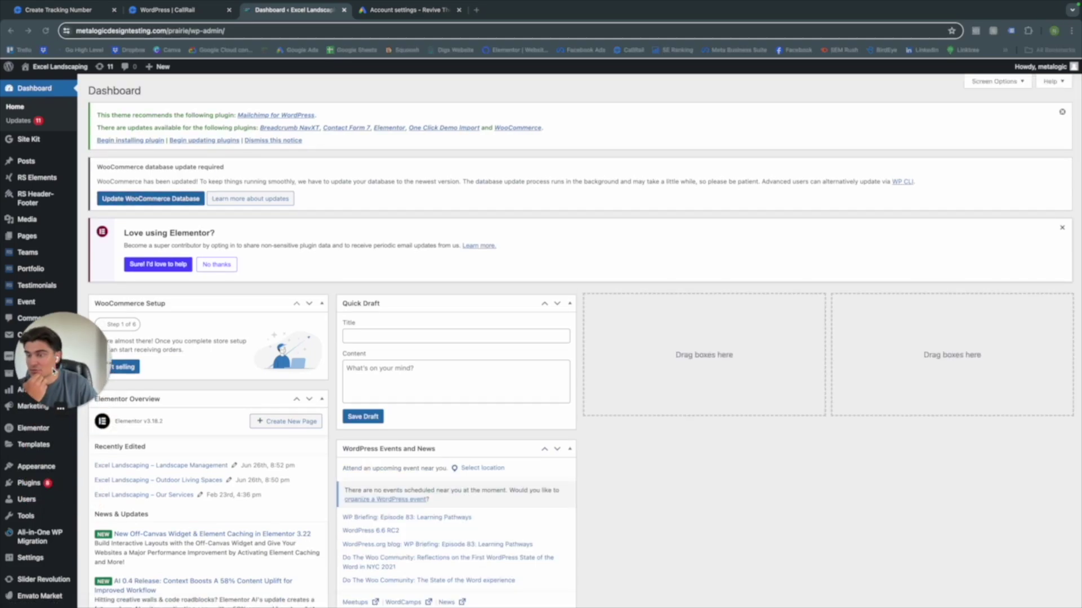
{"action": "left_click", "coordinate": [24, 485]}
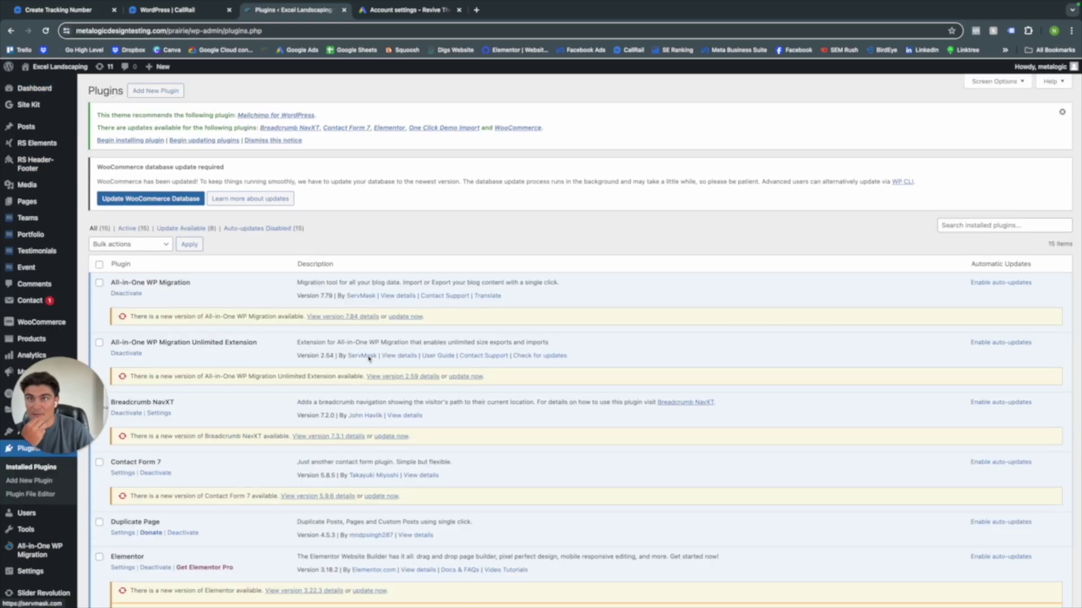
{"action": "left_click", "coordinate": [152, 92]}
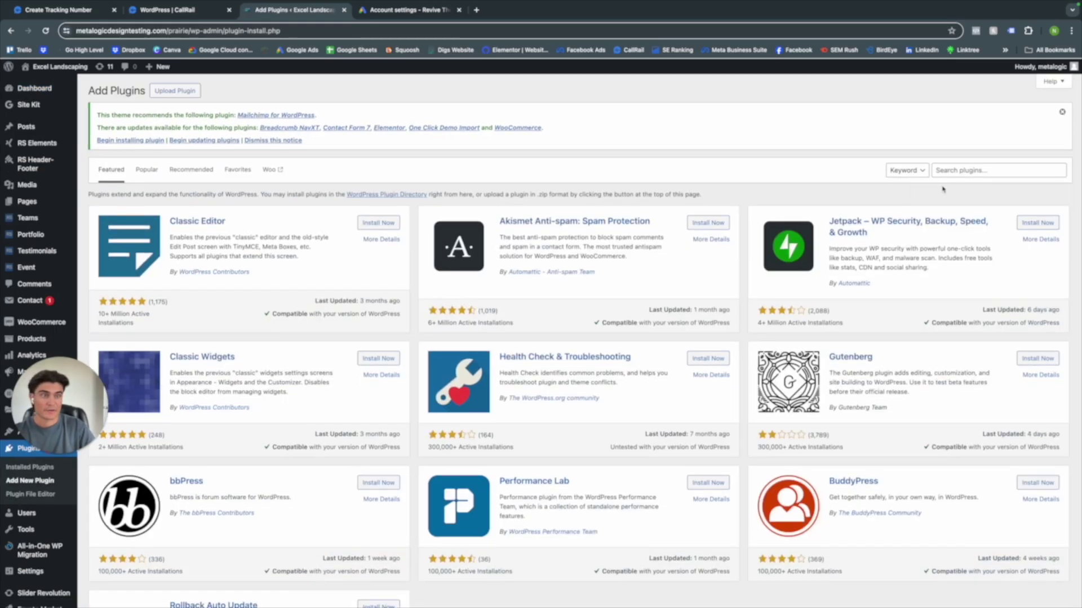
{"action": "left_click", "coordinate": [957, 170]}
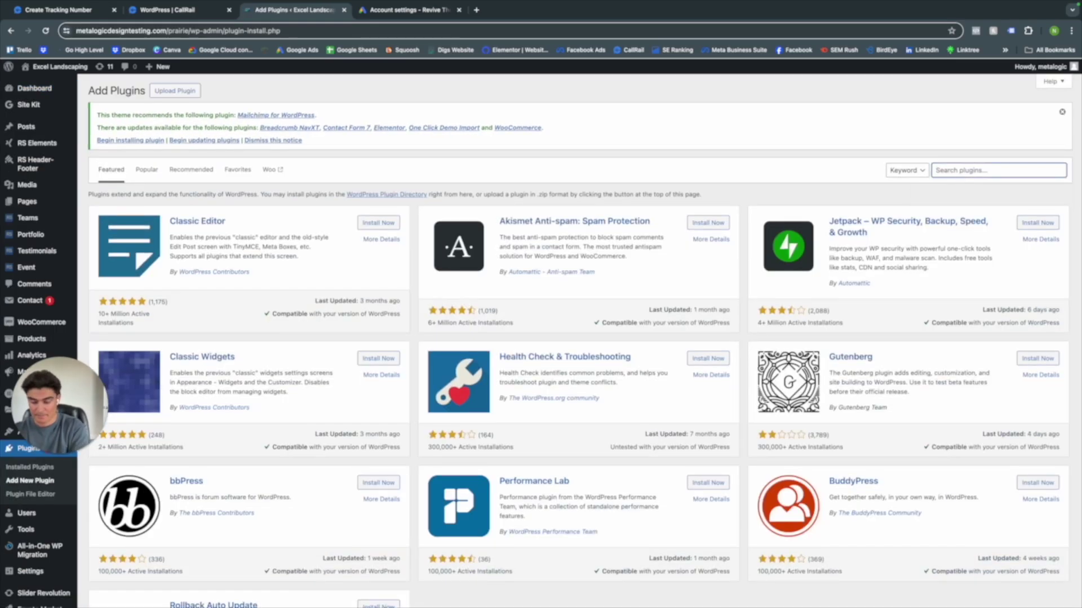
{"action": "type", "text": "callrail"}
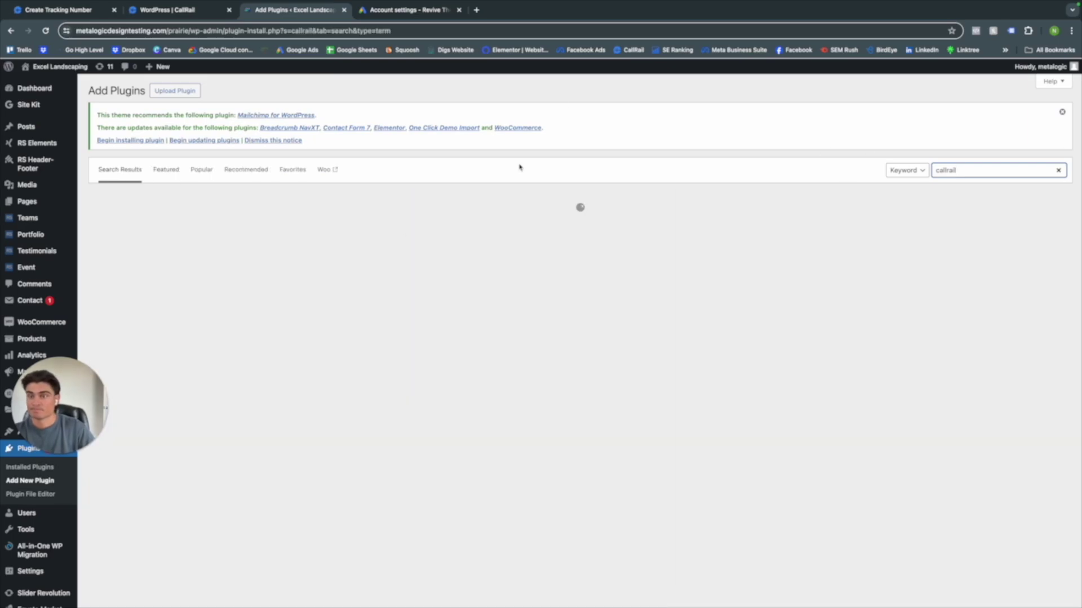
{"action": "left_click", "coordinate": [370, 223]}
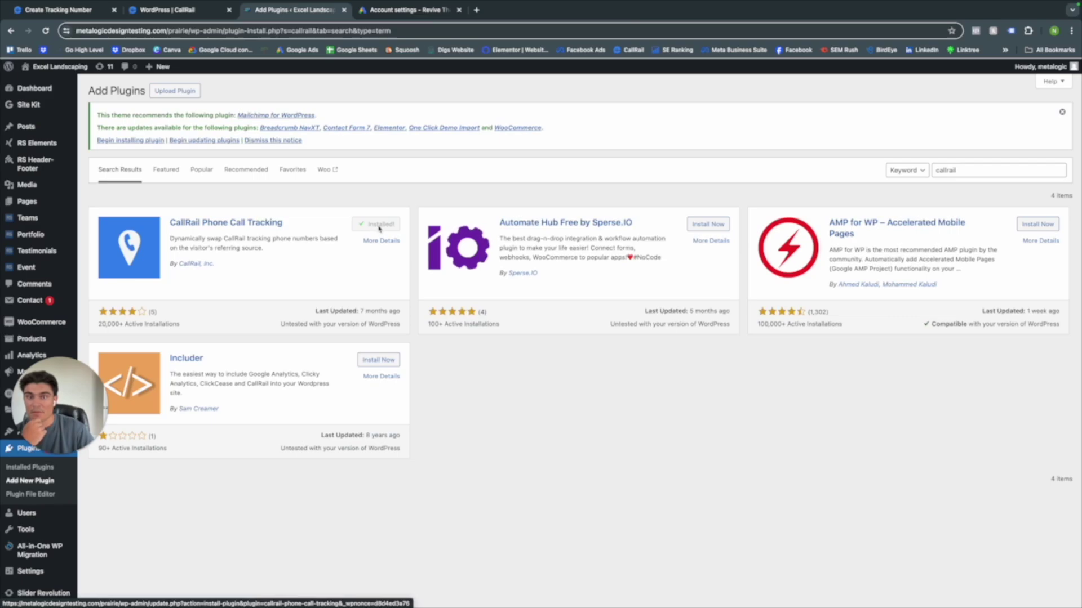
{"action": "left_click", "coordinate": [382, 224]}
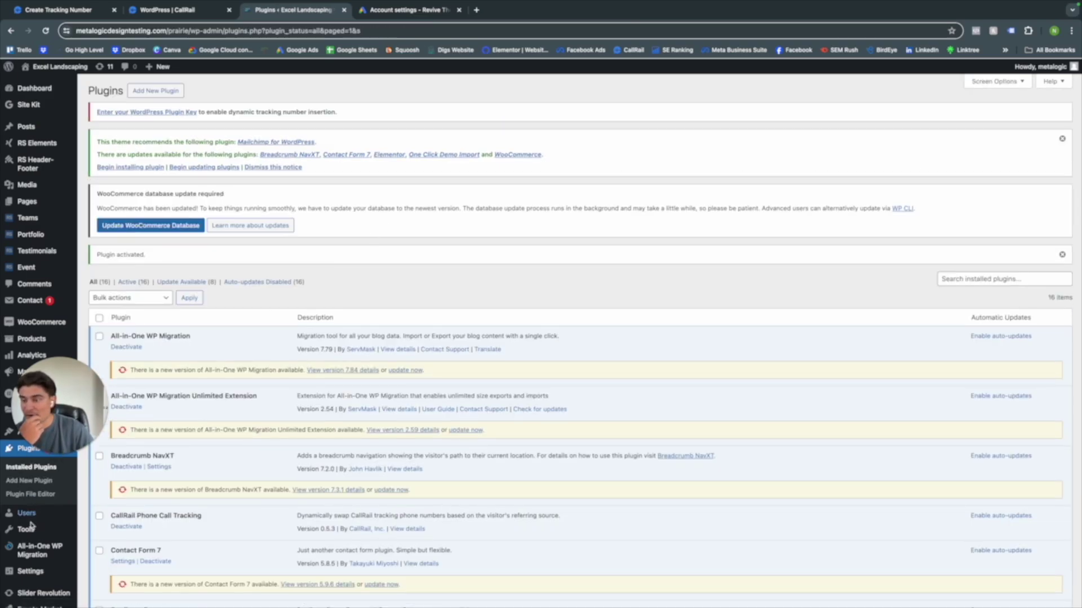
- Paste the CallRail plugin key into WordPress's CallRail settings and save
{"action": "mouse_move", "coordinate": [27, 574]}
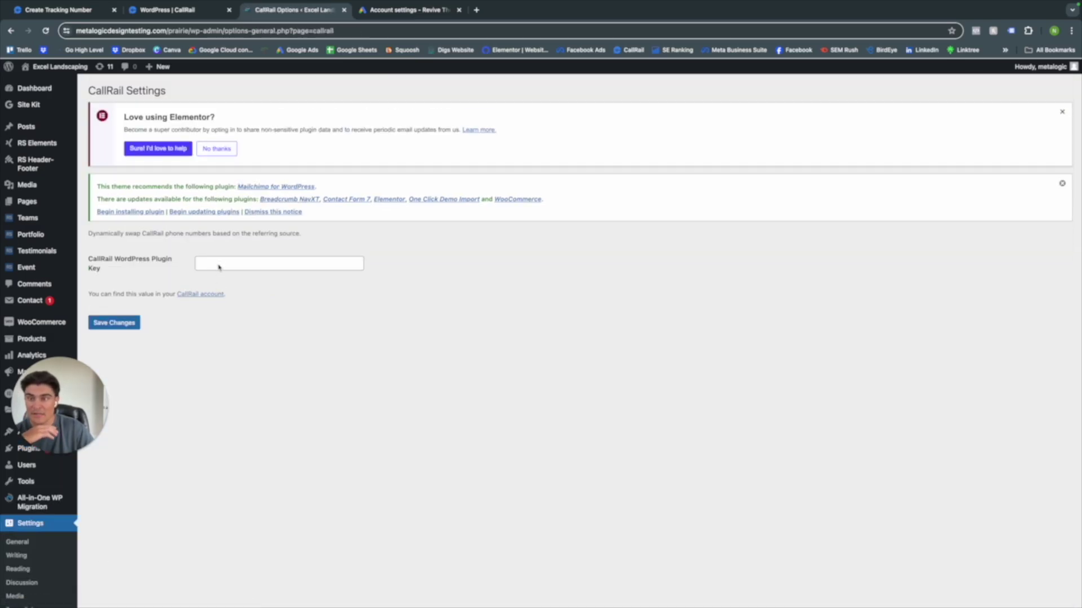
{"action": "left_click", "coordinate": [219, 264]}
{"action": "key", "text": "super+v"}
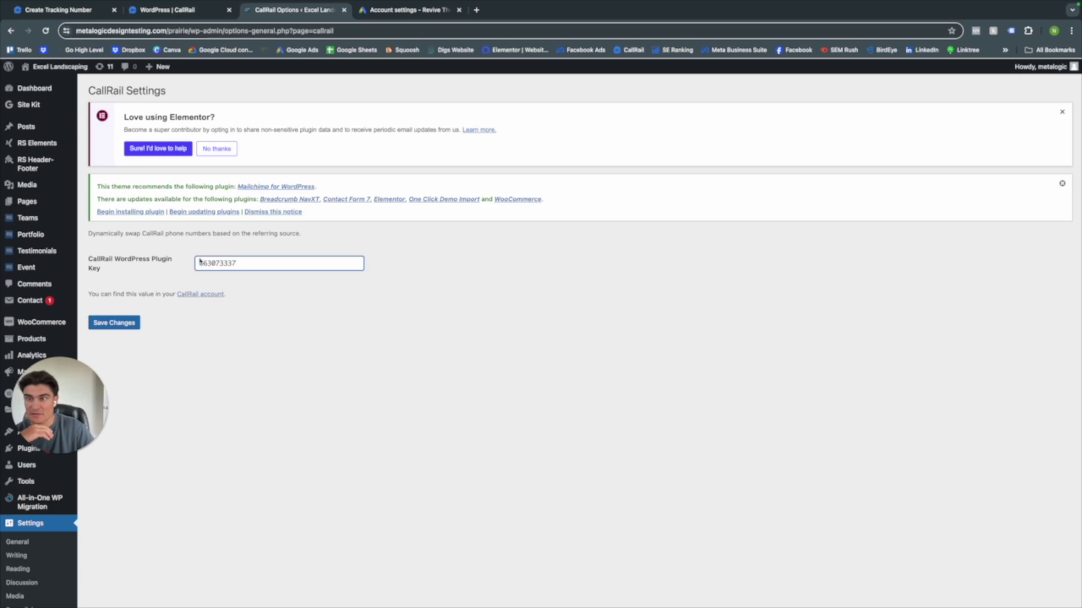
{"action": "double_click", "coordinate": [231, 267]}
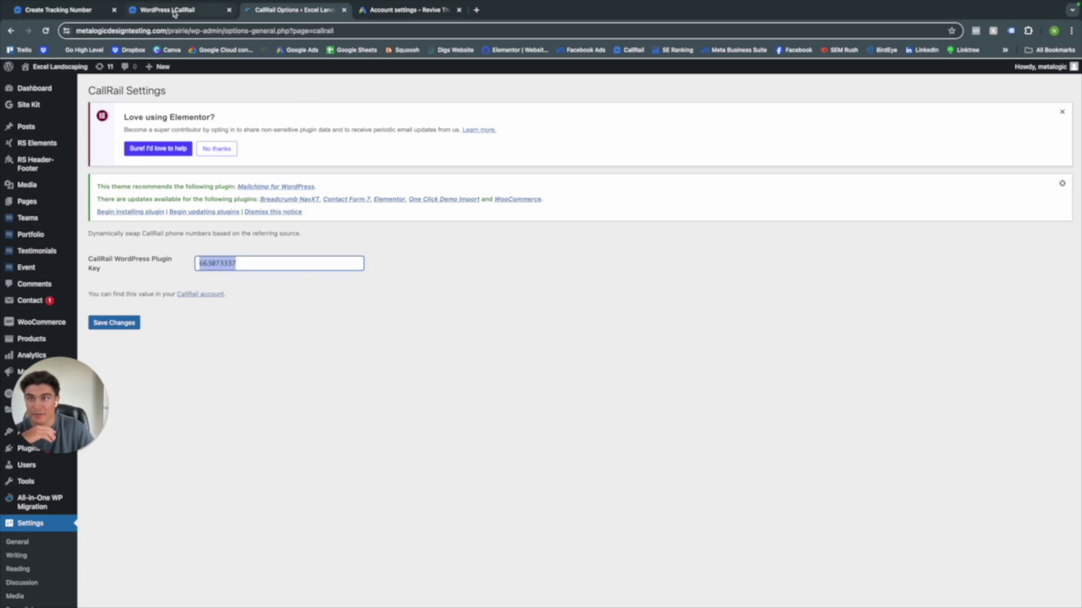
{"action": "left_click", "coordinate": [118, 325]}
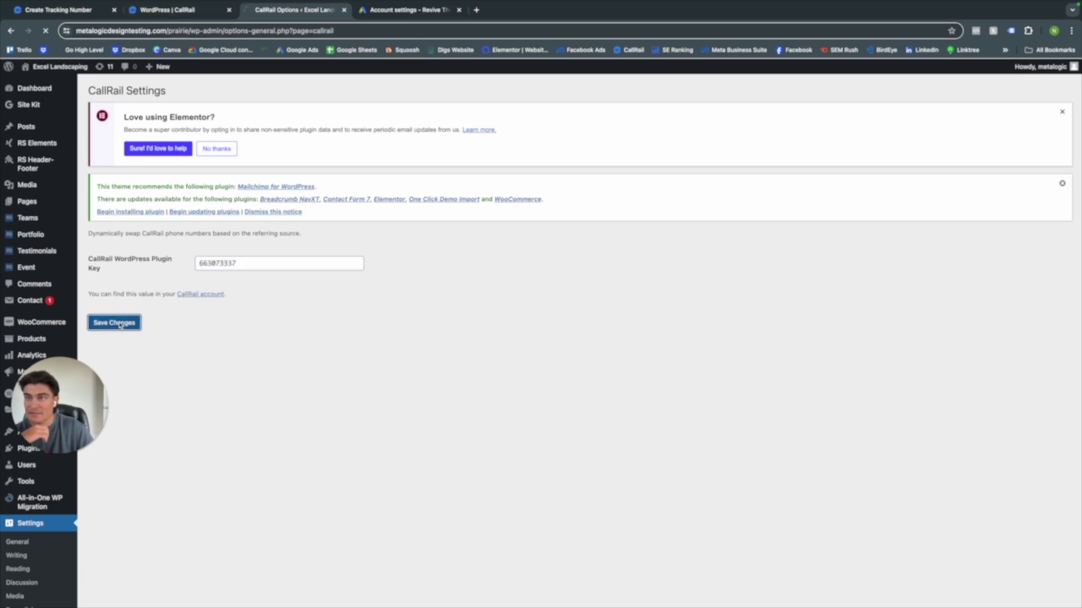
{"action": "left_click", "coordinate": [169, 10]}
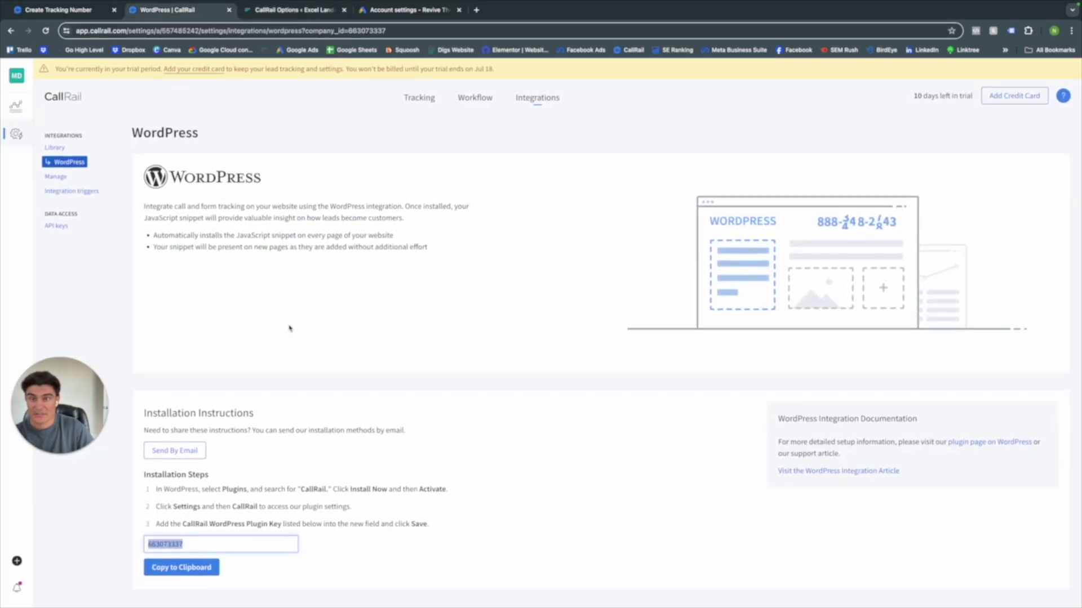
- Open CallRail's JavaScript Snippet integration page
{"action": "left_click", "coordinate": [543, 102]}
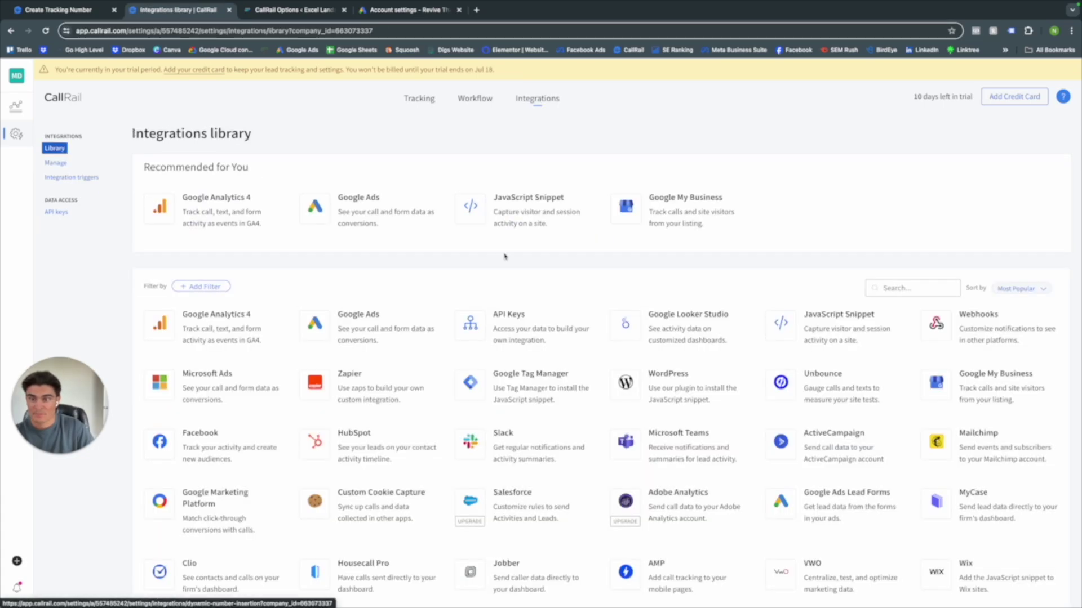
{"action": "left_click", "coordinate": [564, 221]}
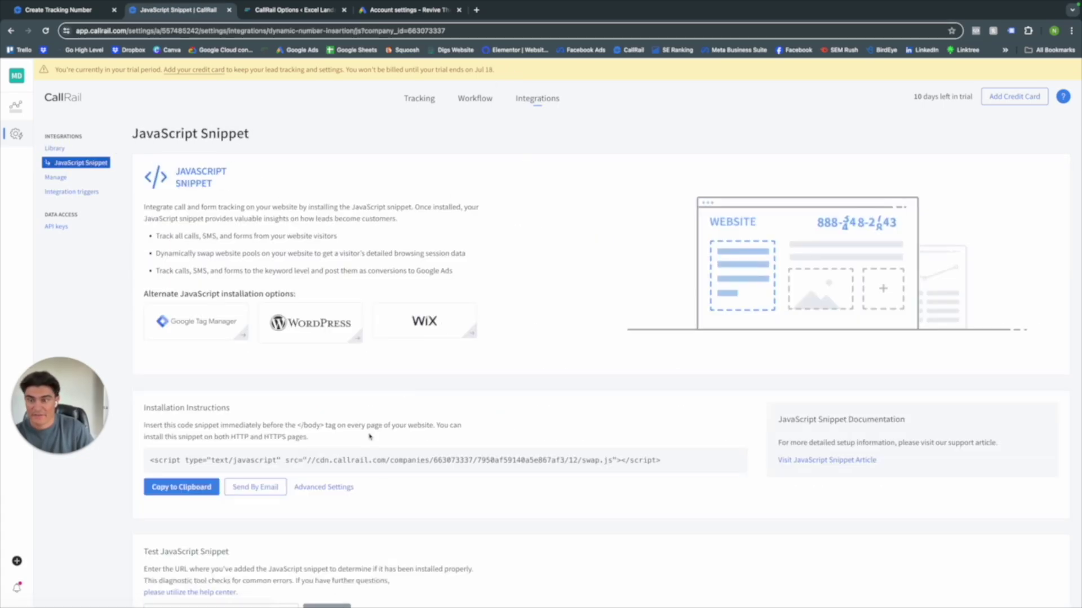
{"action": "scroll", "coordinate": [267, 431], "scroll_direction": "down", "scroll_amount": 3}
{"action": "scroll", "coordinate": [267, 430], "scroll_direction": "down", "scroll_amount": 2}
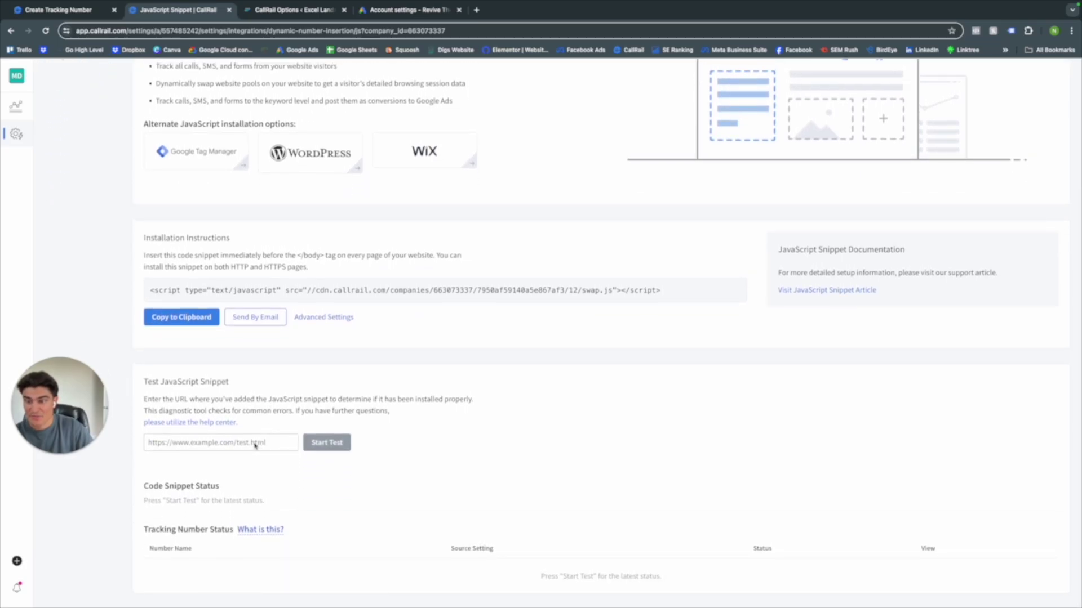
- Test the snippet installation using the WordPress site's URL
{"action": "left_click", "coordinate": [285, 10]}
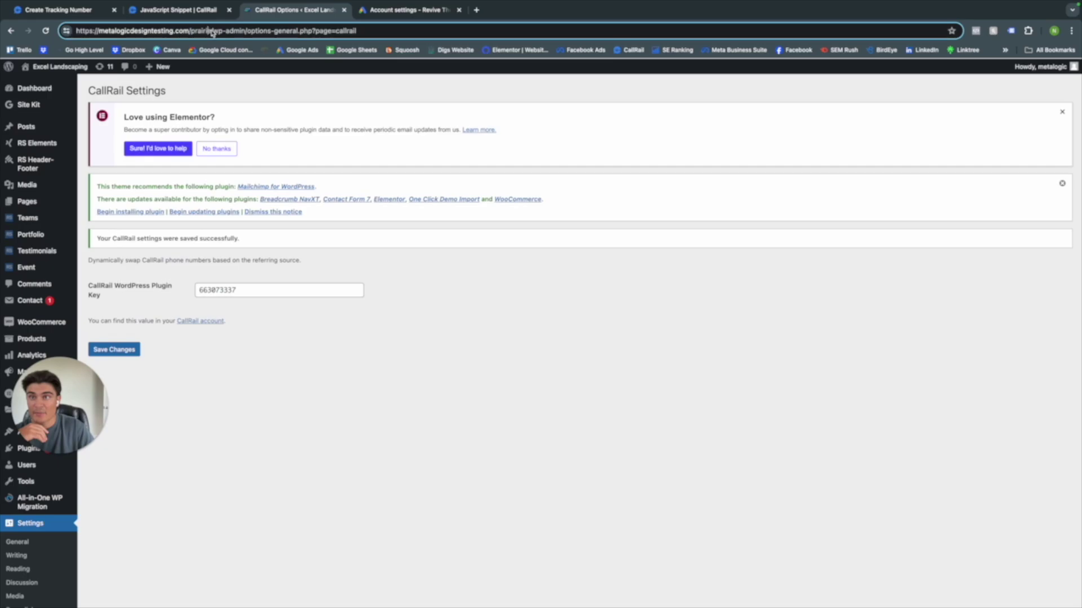
{"action": "left_click_drag", "start_coordinate": [213, 32], "coordinate": [79, 35]}
{"action": "key", "text": "ctrl+c"}
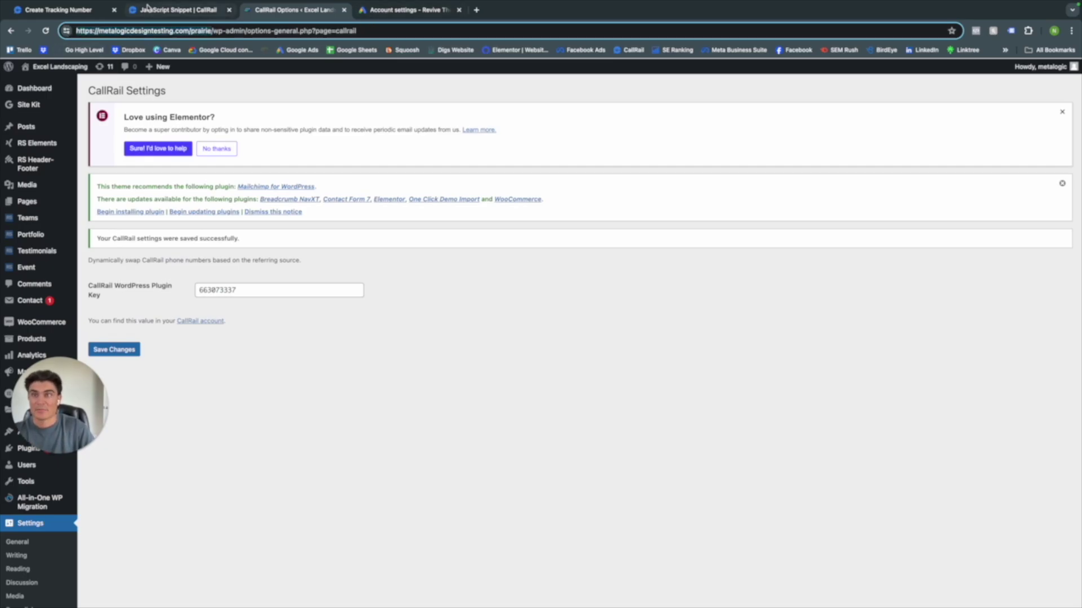
{"action": "left_click", "coordinate": [178, 9]}
{"action": "left_click", "coordinate": [261, 443]}
{"action": "key", "text": "ctrl+v"}
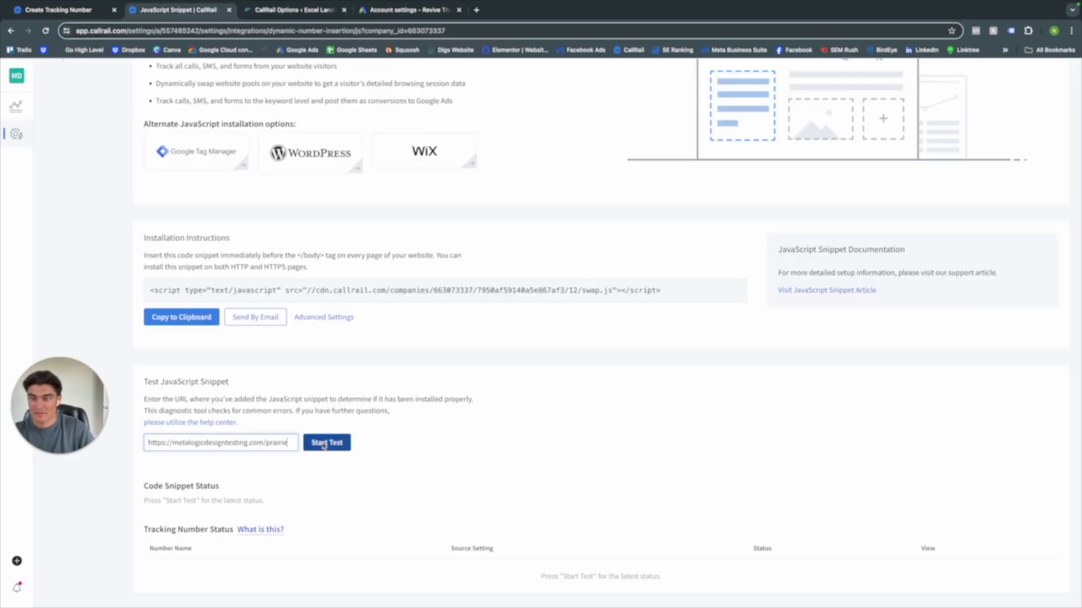
{"action": "left_click", "coordinate": [327, 442]}
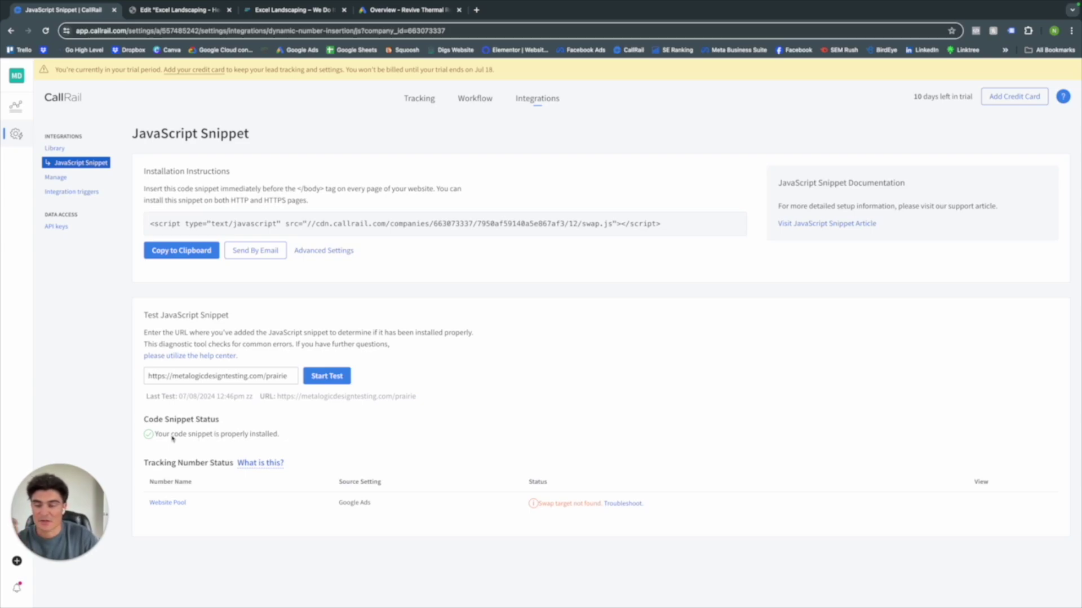
{"action": "mouse_move", "coordinate": [533, 504]}
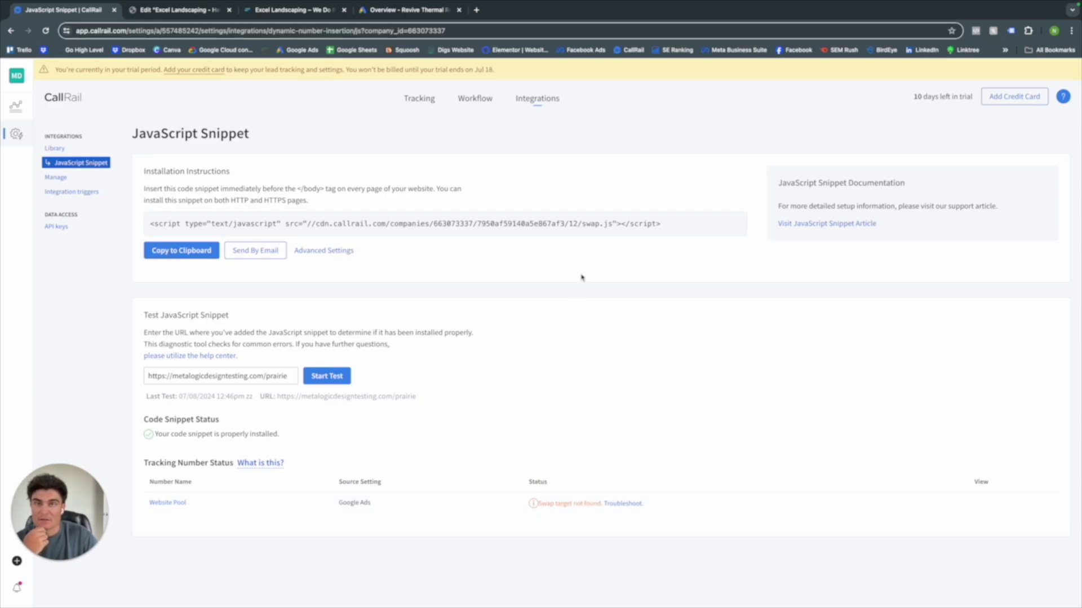
- Open the Website Pool's Visitor Tracking Configuration from the Tracking numbers list
{"action": "left_click", "coordinate": [432, 104]}
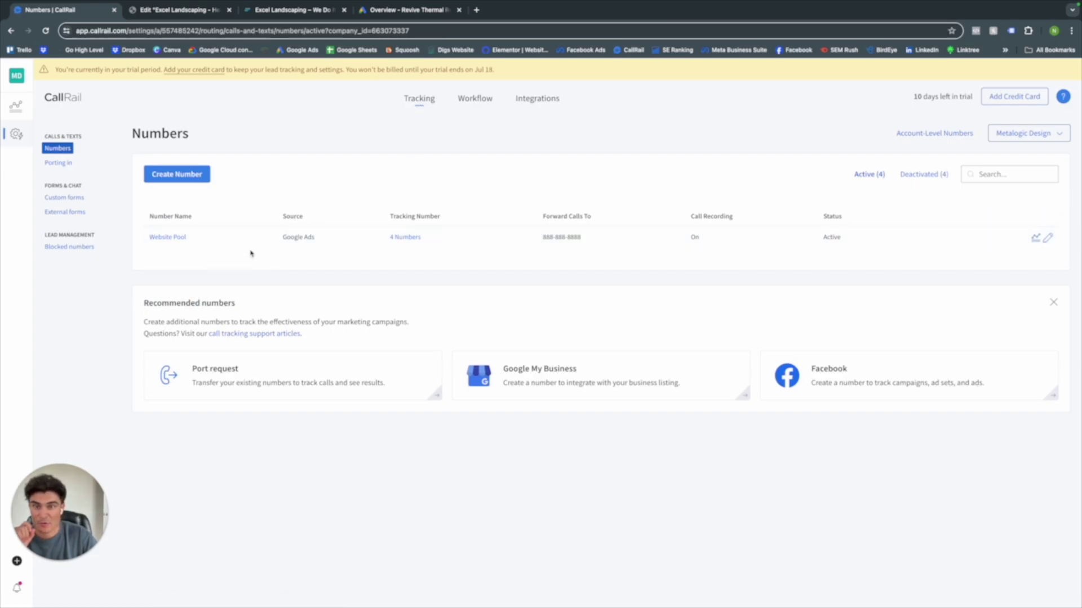
{"action": "left_click", "coordinate": [1048, 239]}
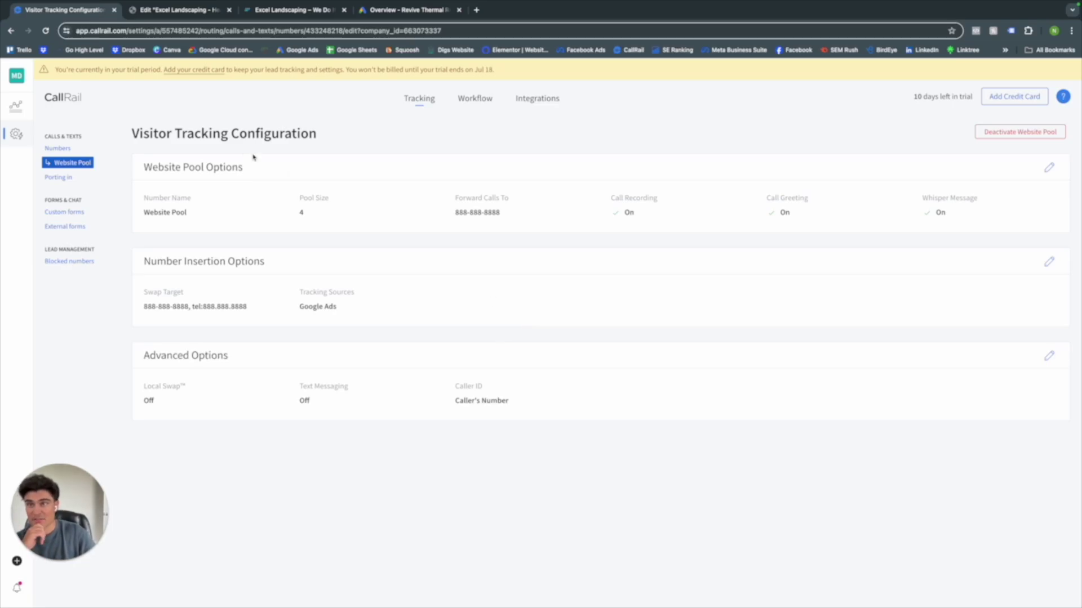
- Compare the Website Pool swap target with the Elementor page's number, then edit Number Insertion Options
{"action": "left_click", "coordinate": [176, 9]}
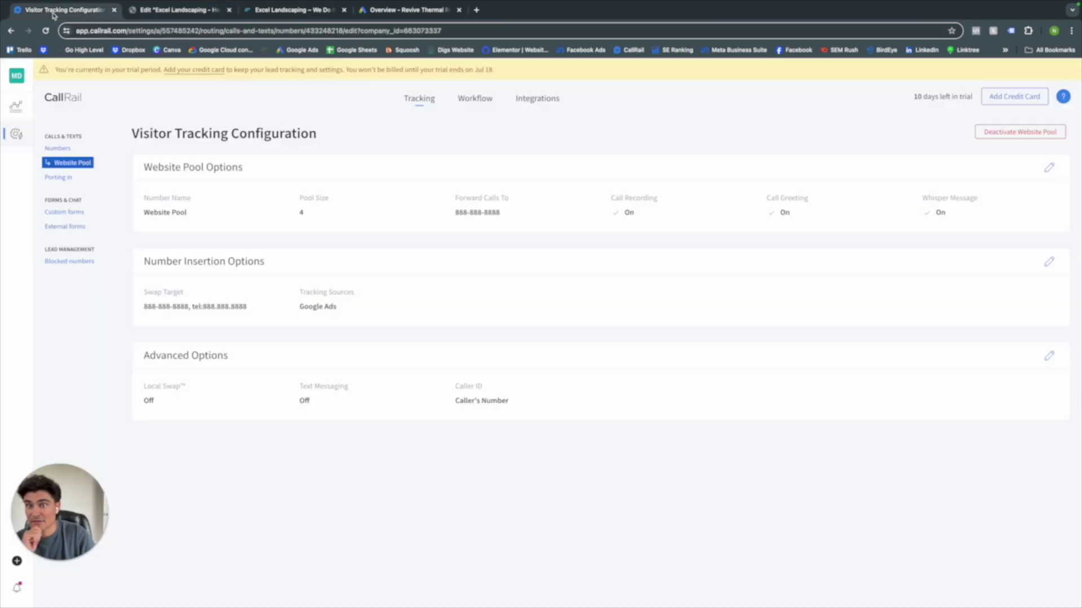
{"action": "left_click", "coordinate": [56, 10]}
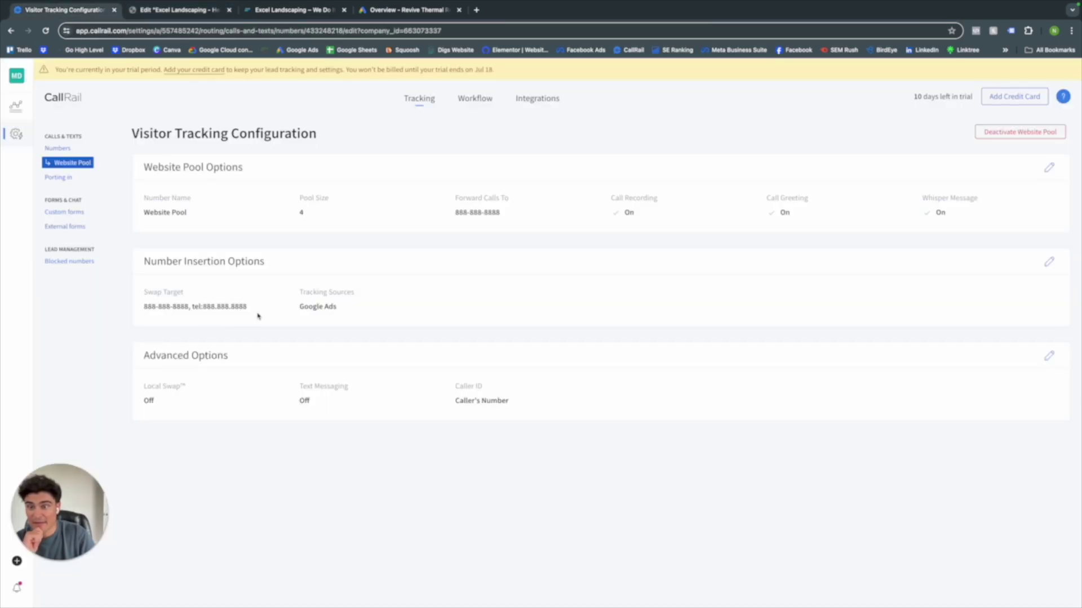
{"action": "left_click_drag", "start_coordinate": [188, 308], "coordinate": [143, 307]}
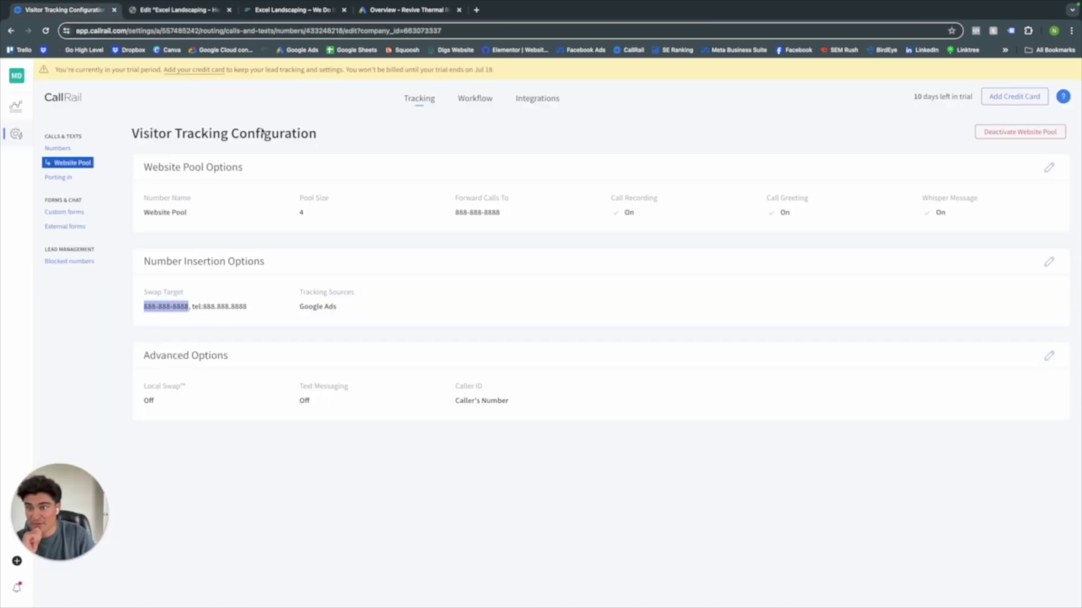
{"action": "left_click", "coordinate": [192, 16]}
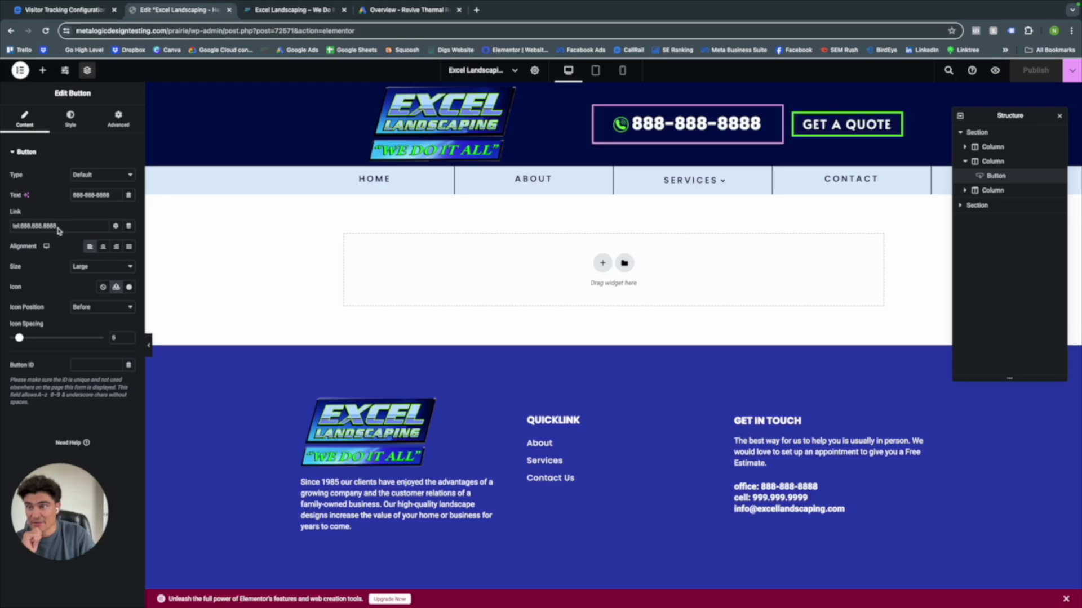
{"action": "left_click", "coordinate": [77, 11]}
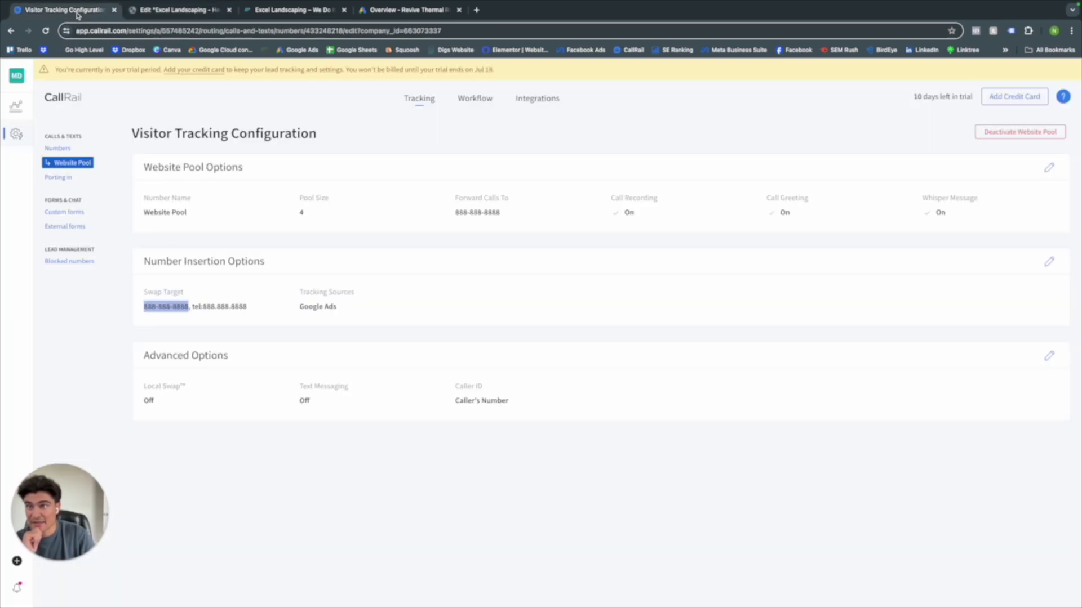
{"action": "left_click", "coordinate": [217, 308]}
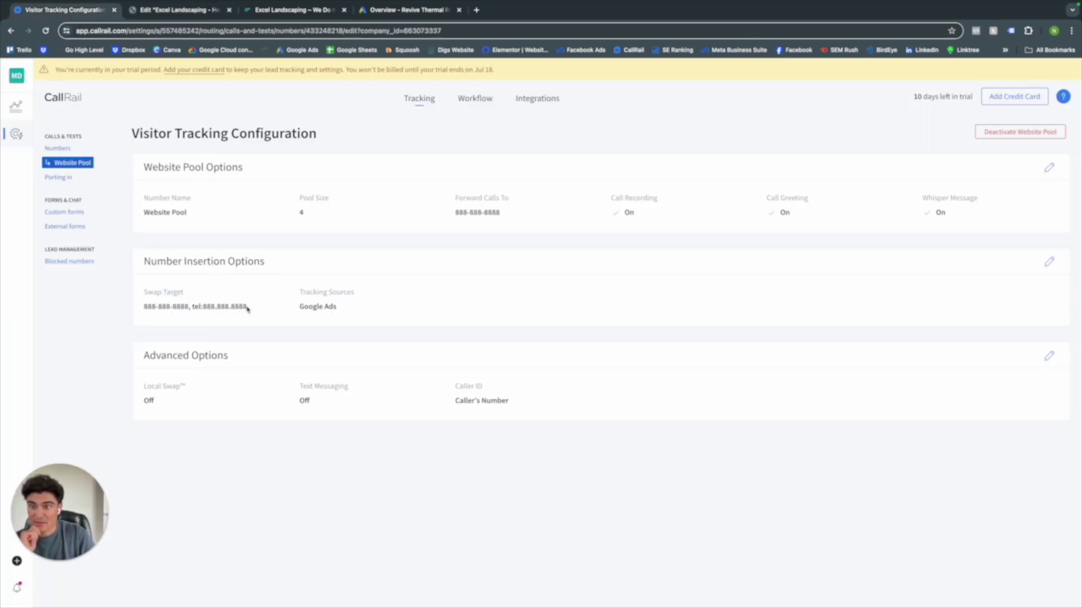
{"action": "left_click_drag", "start_coordinate": [248, 307], "coordinate": [147, 314]}
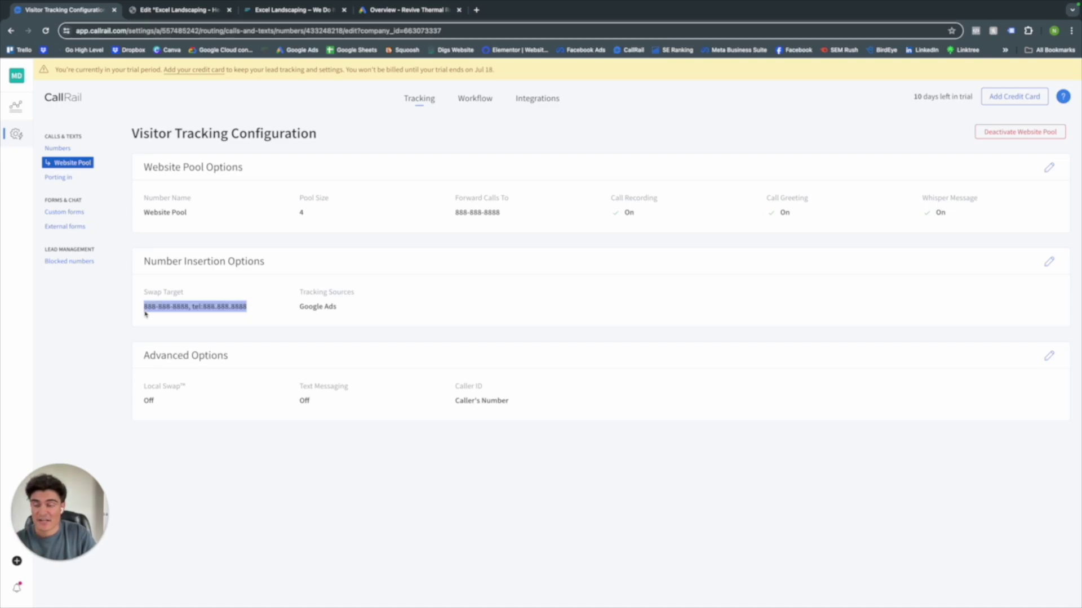
{"action": "left_click", "coordinate": [230, 298]}
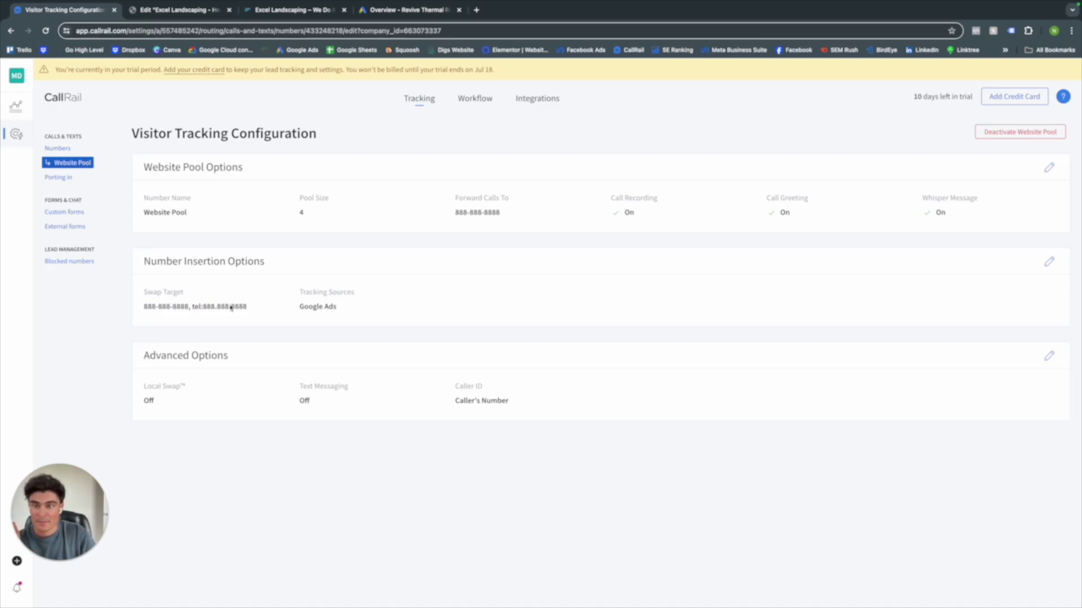
{"action": "left_click", "coordinate": [1051, 259]}
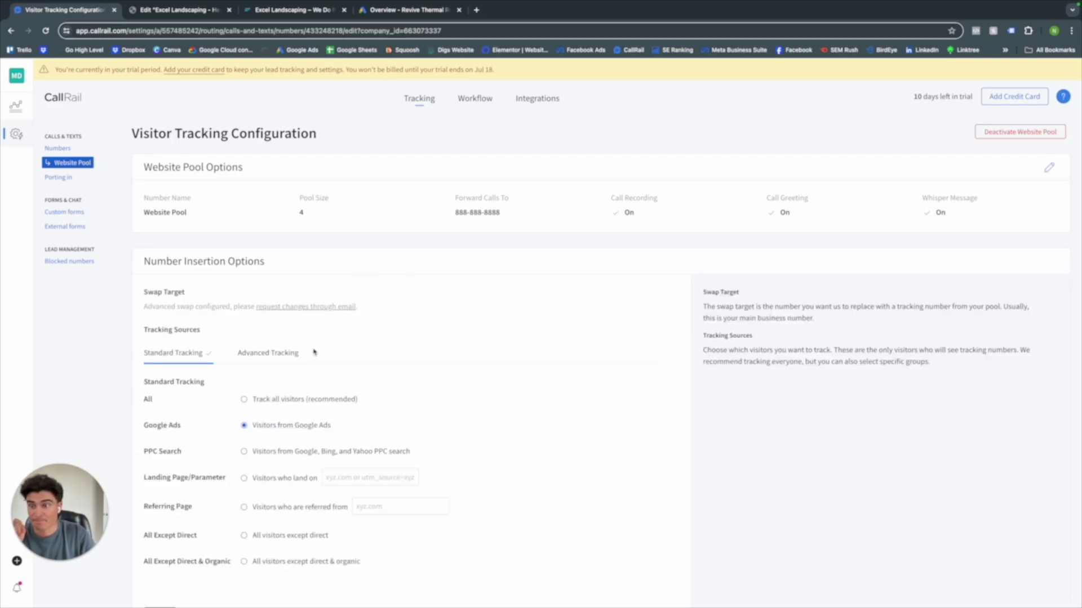
- Review the swap target note, then reopen the JavaScript Snippet integration page
{"action": "left_click_drag", "start_coordinate": [145, 308], "coordinate": [346, 316]}
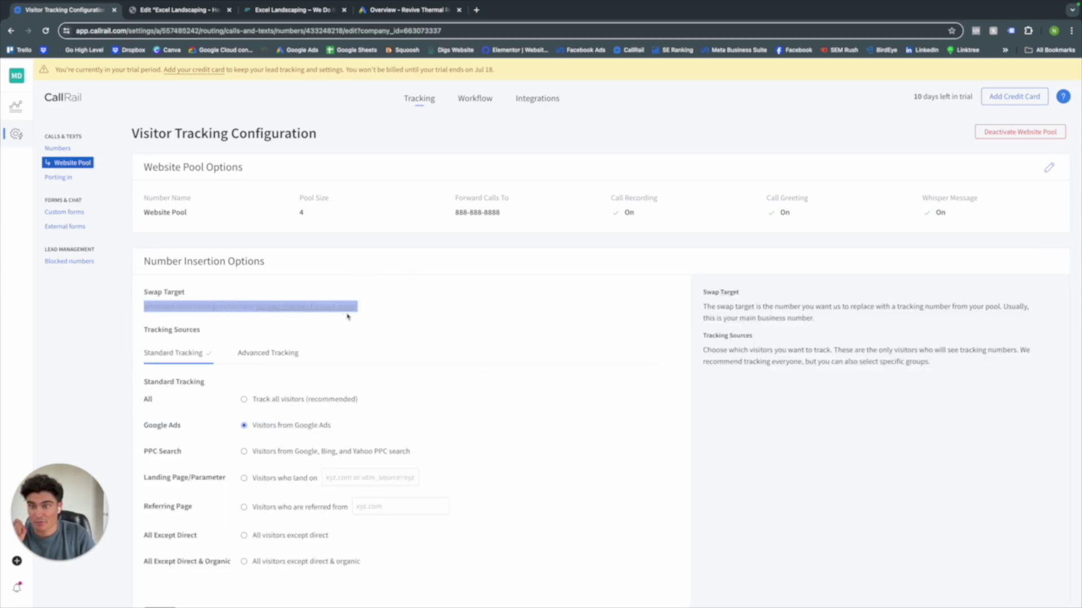
{"action": "left_click", "coordinate": [386, 320]}
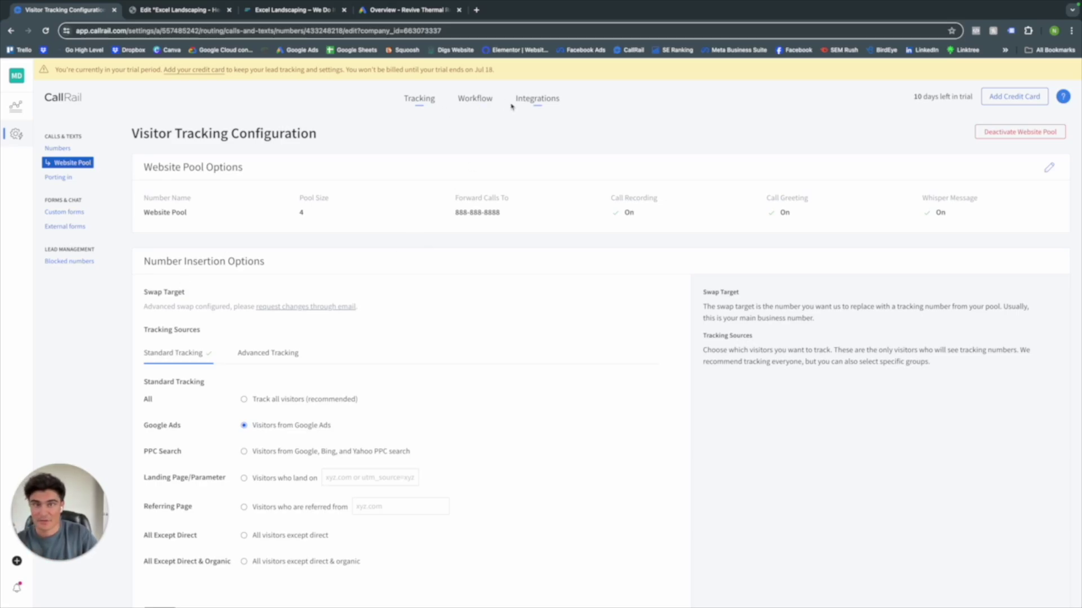
{"action": "left_click", "coordinate": [536, 99]}
{"action": "left_click", "coordinate": [542, 216]}
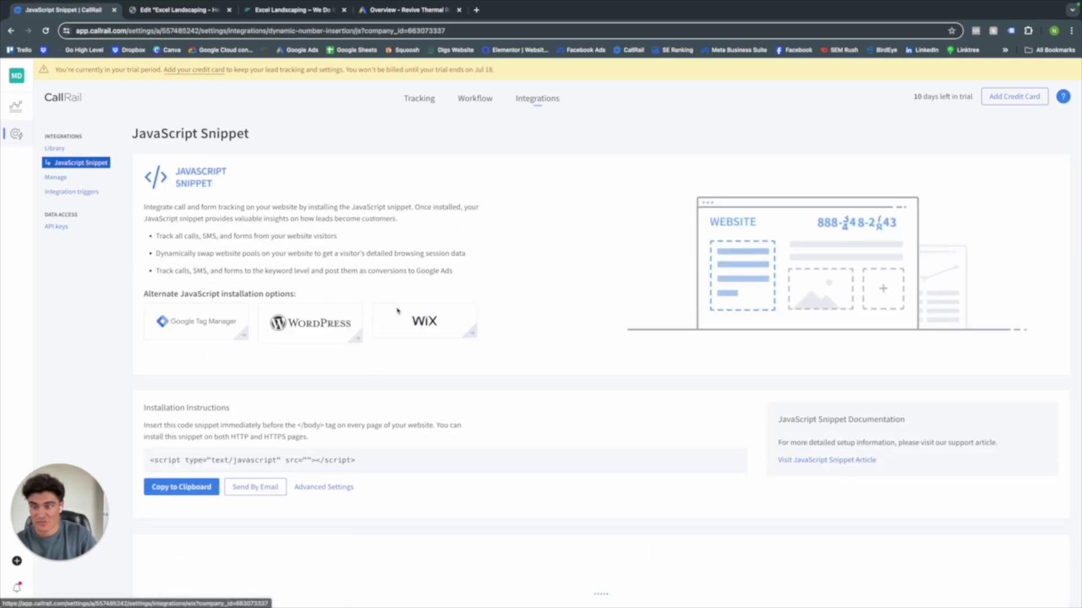
{"action": "scroll", "coordinate": [490, 466], "scroll_direction": "down", "scroll_amount": 4}
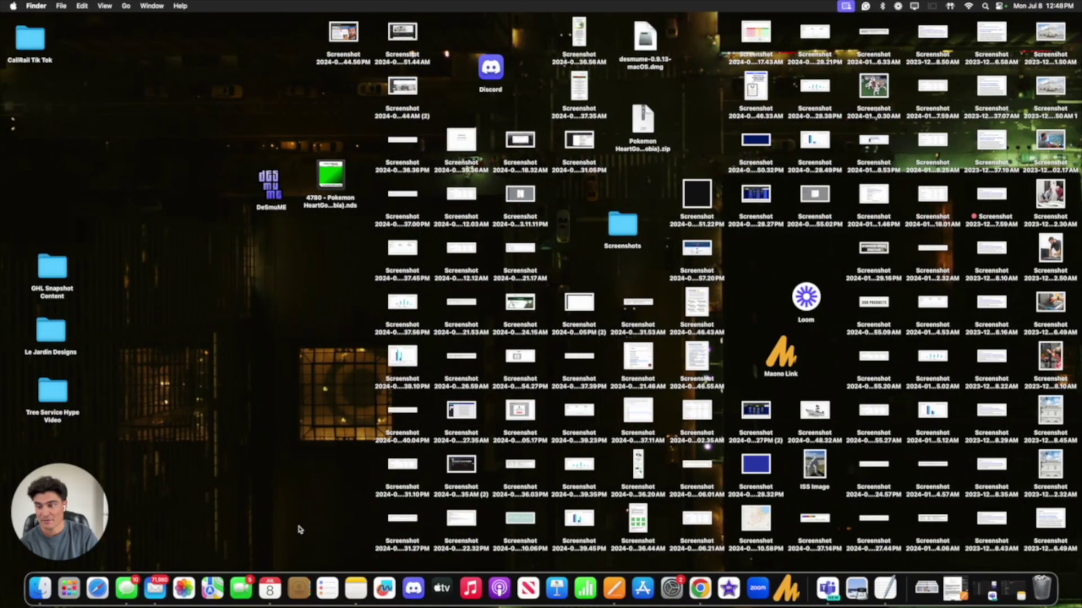
- Open a new Safari window and clear the wrongly pasted link from its address bar
{"action": "left_click", "coordinate": [98, 587]}
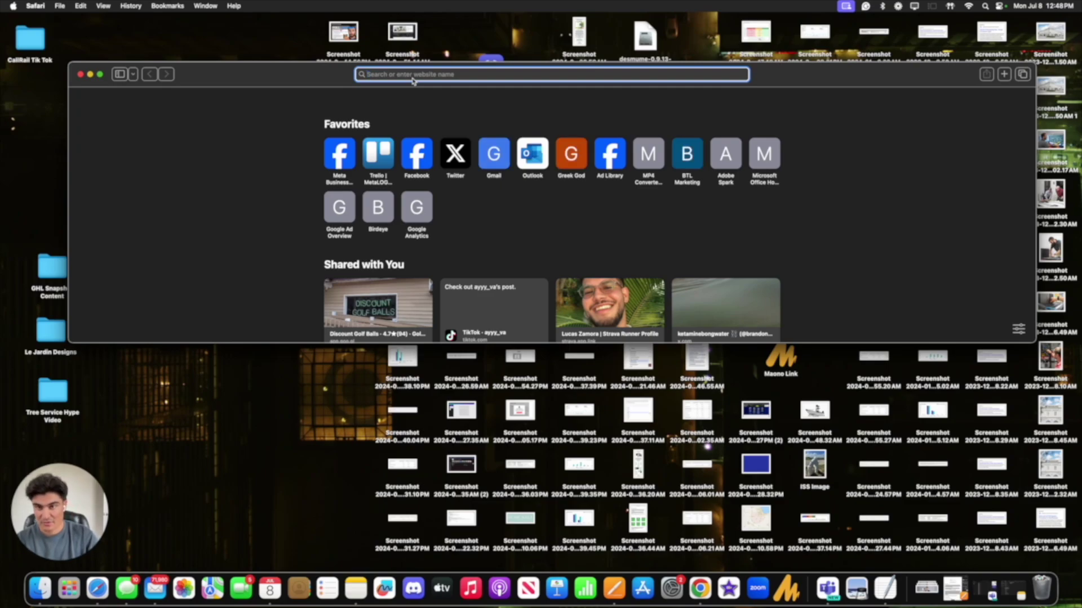
{"action": "key", "text": "super+a"}
{"action": "key", "text": "BackSpace"}
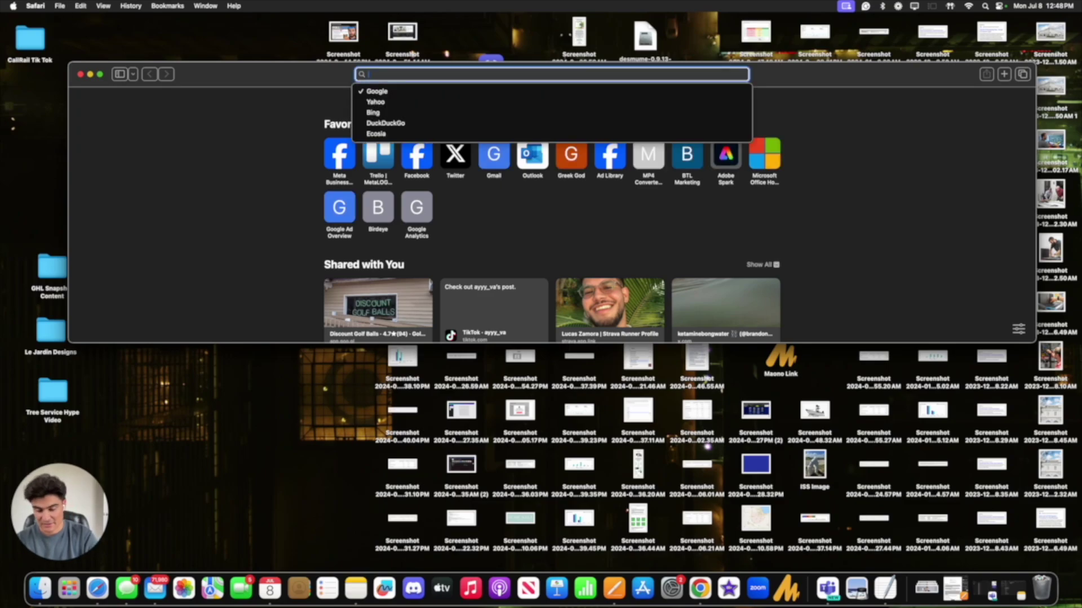
- Copy the prairie landing page address from Chrome and load it in Safari with ?gclid=test
{"action": "key", "text": "ctrl+Right"}
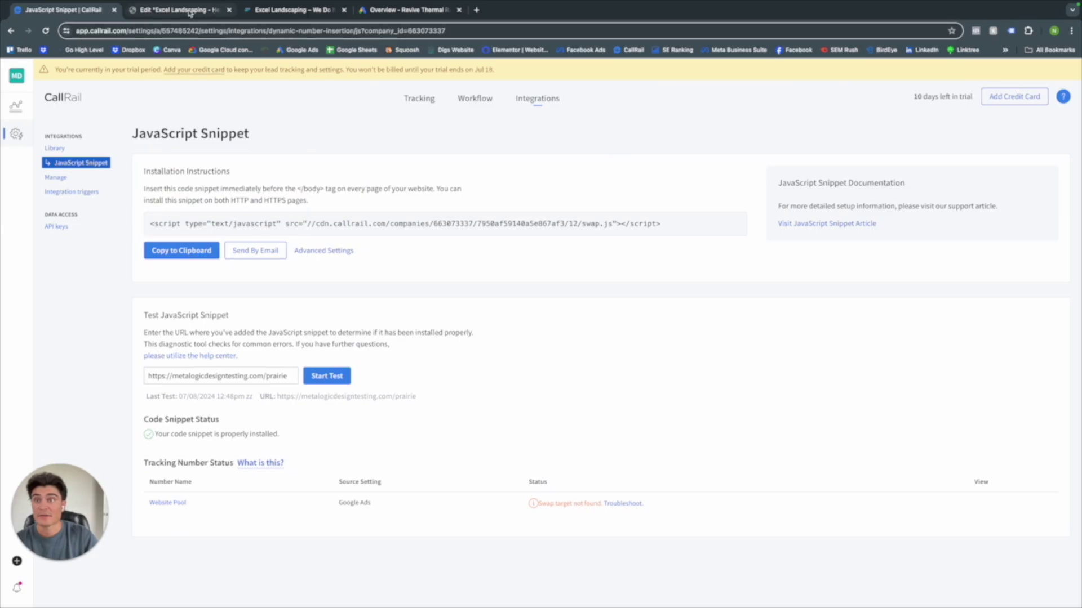
{"action": "left_click", "coordinate": [264, 11]}
{"action": "left_click", "coordinate": [195, 33]}
{"action": "key", "text": "super+c"}
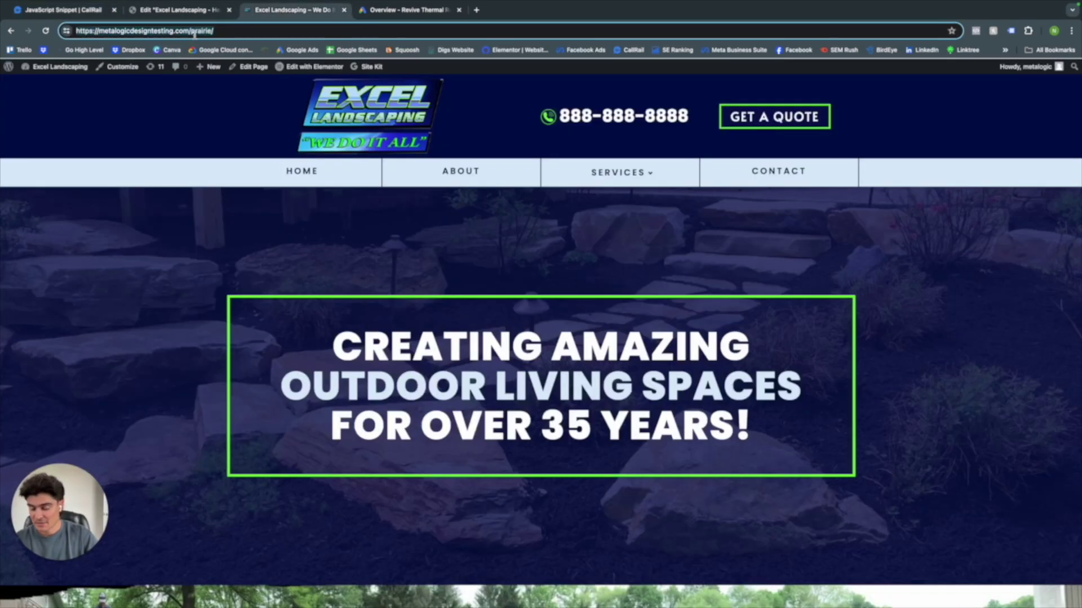
{"action": "key", "text": "ctrl+Left"}
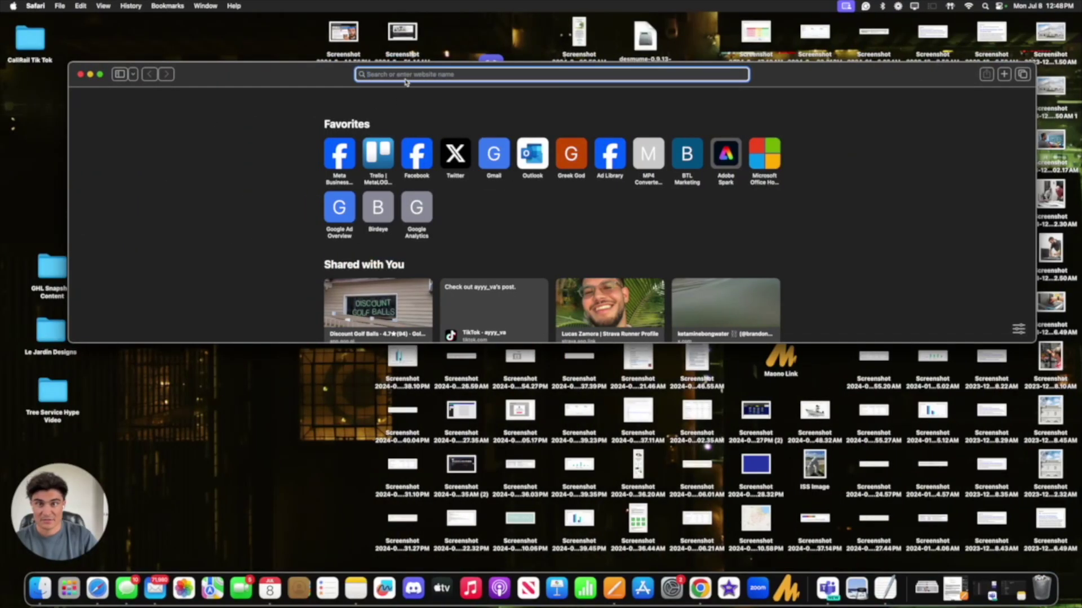
{"action": "key", "text": "super+v"}
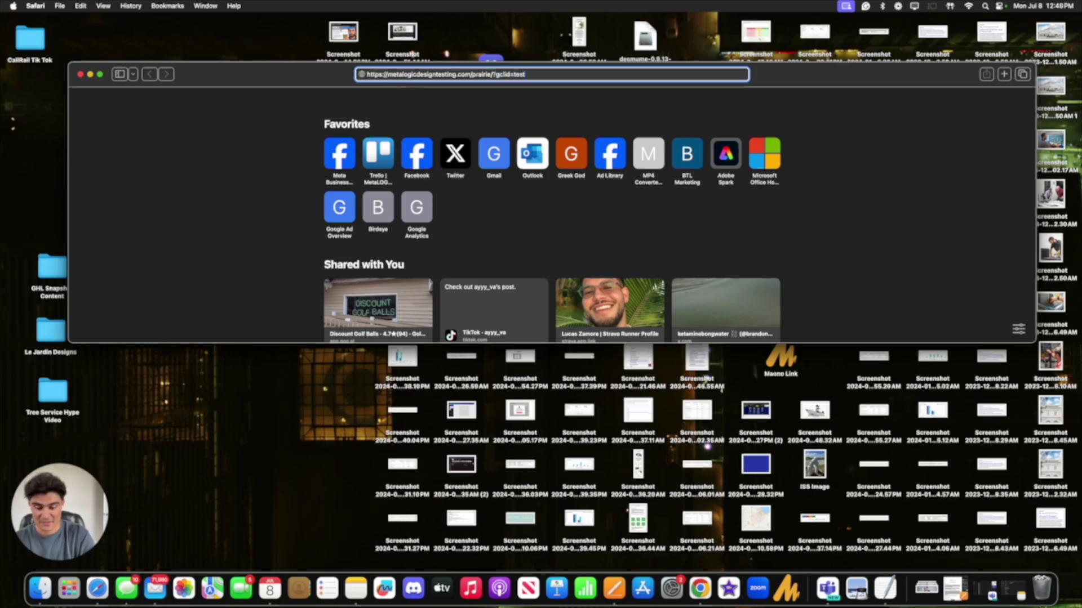
{"action": "key", "text": "Return"}
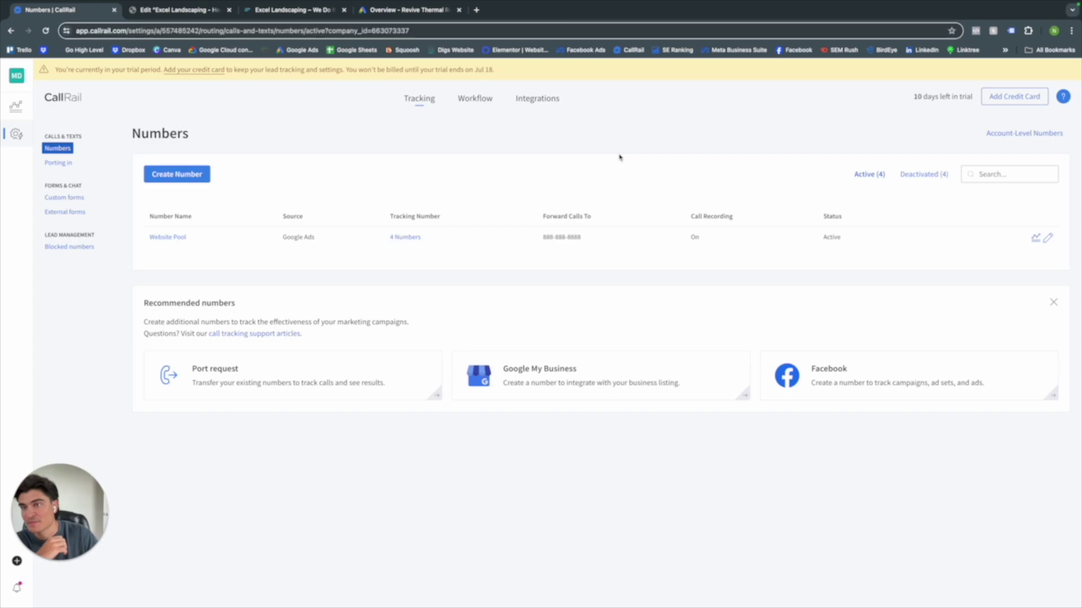
- Start a new tracking number used online in a mobile-only ad extension, keeping the forwarding number
{"action": "left_click", "coordinate": [178, 175]}
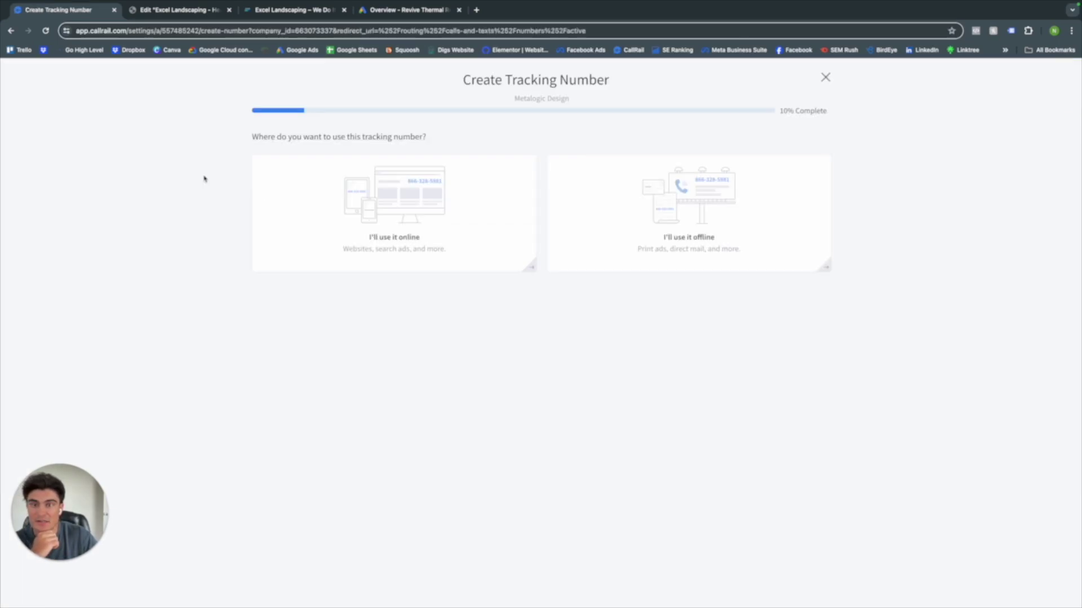
{"action": "left_click", "coordinate": [424, 206]}
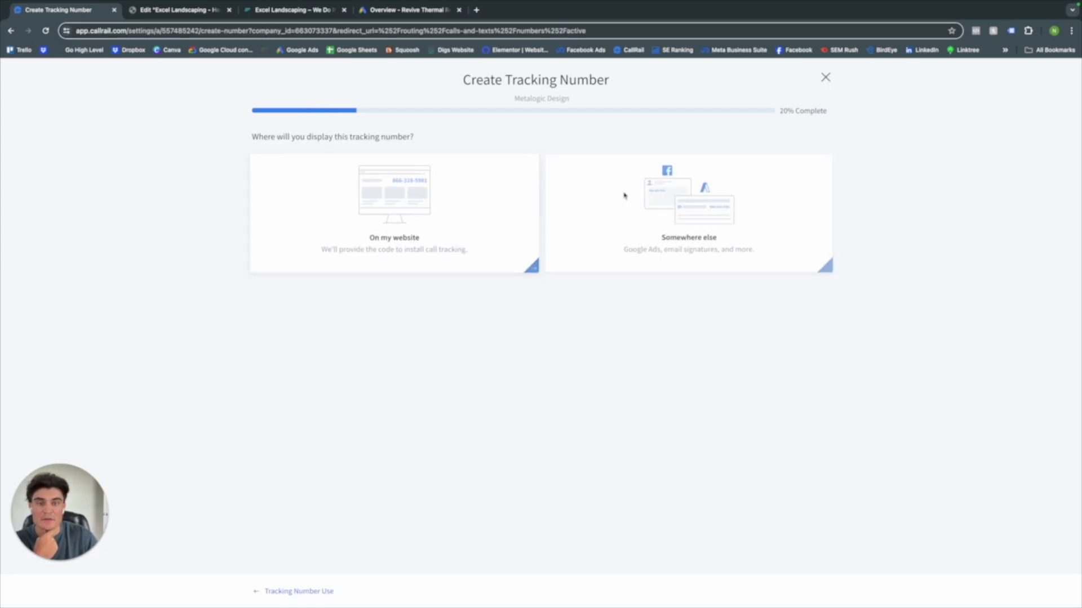
{"action": "left_click", "coordinate": [699, 195]}
{"action": "left_click", "coordinate": [393, 194]}
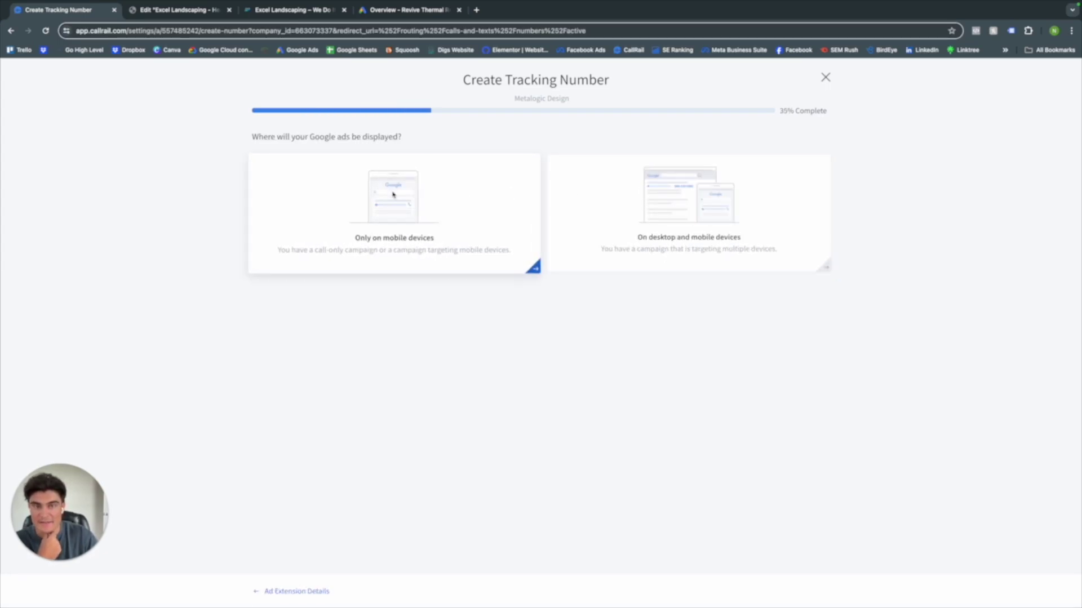
{"action": "left_click", "coordinate": [417, 195]}
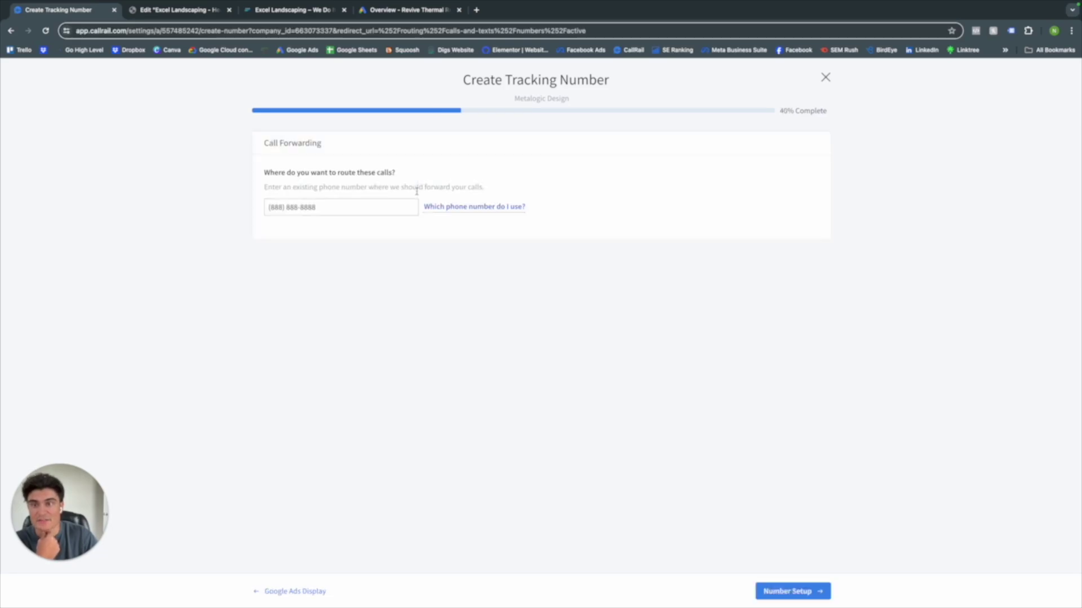
{"action": "triple_click", "coordinate": [379, 213]}
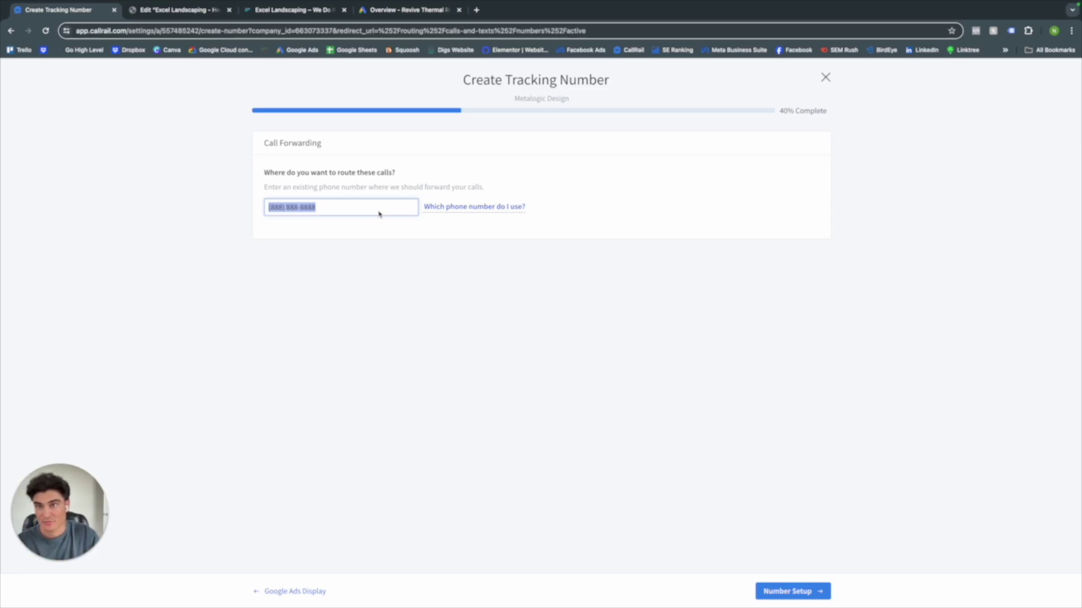
{"action": "left_click", "coordinate": [357, 215]}
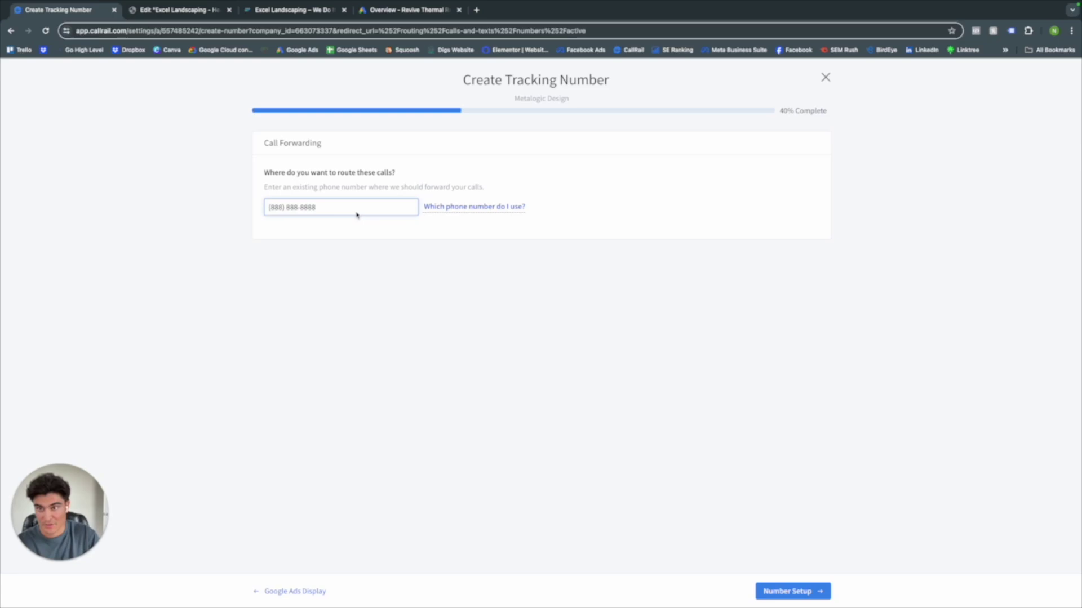
{"action": "left_click", "coordinate": [799, 593]}
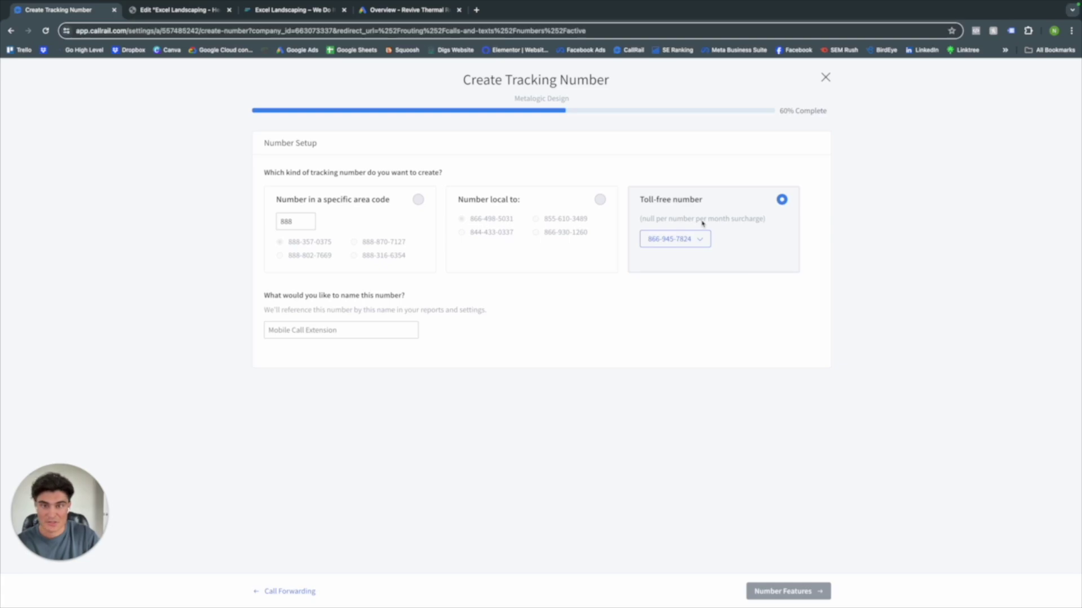
- Pick an 888 number, name it 'Mobile Call Extension', and activate it
{"action": "left_click", "coordinate": [587, 220]}
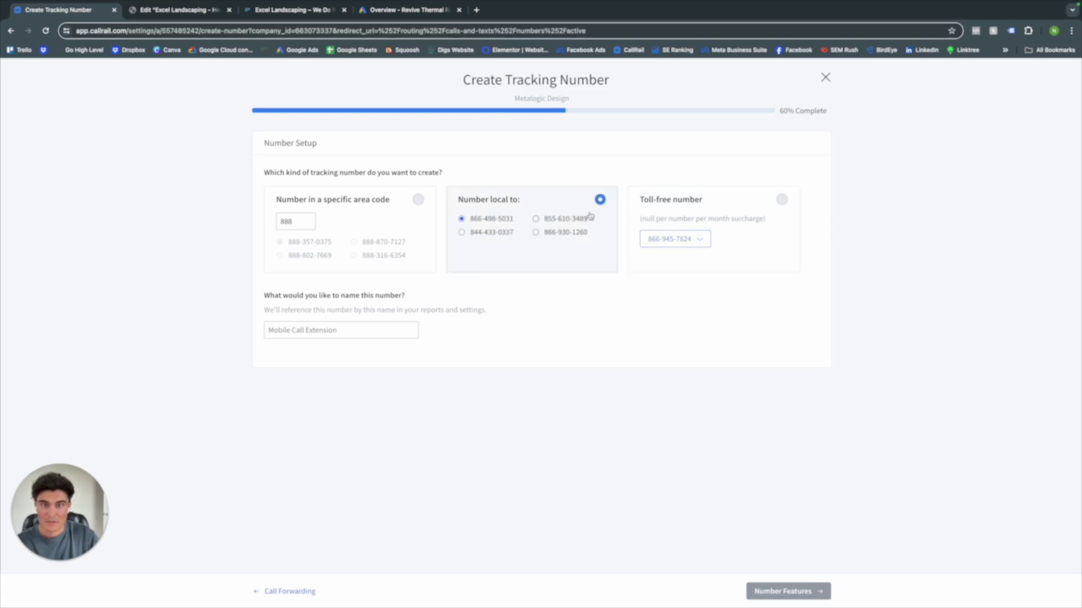
{"action": "left_click", "coordinate": [377, 219]}
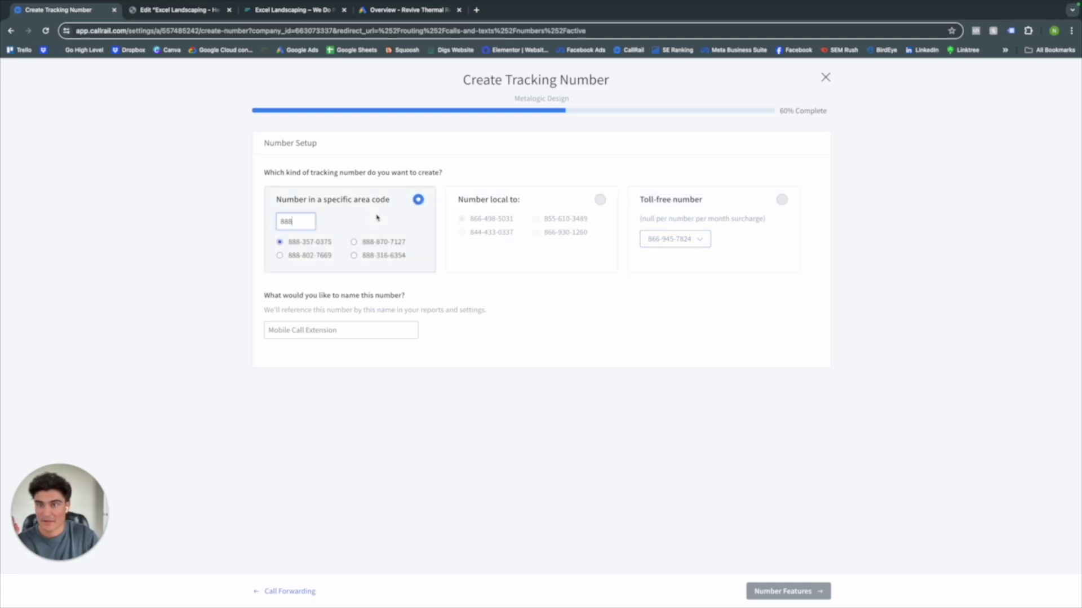
{"action": "left_click", "coordinate": [347, 331]}
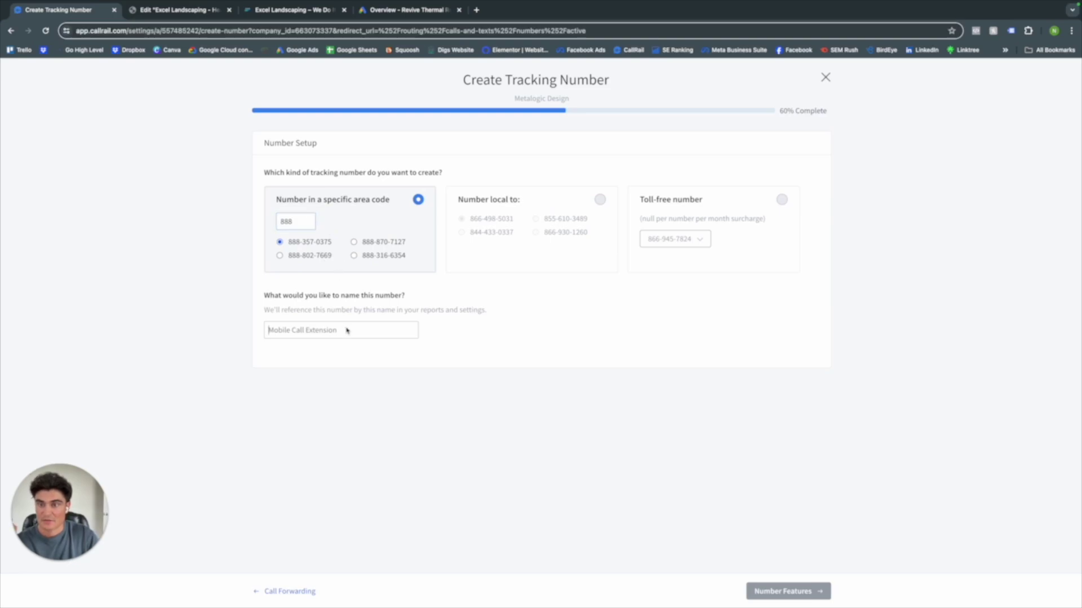
{"action": "type", "text": "Mobilr"}
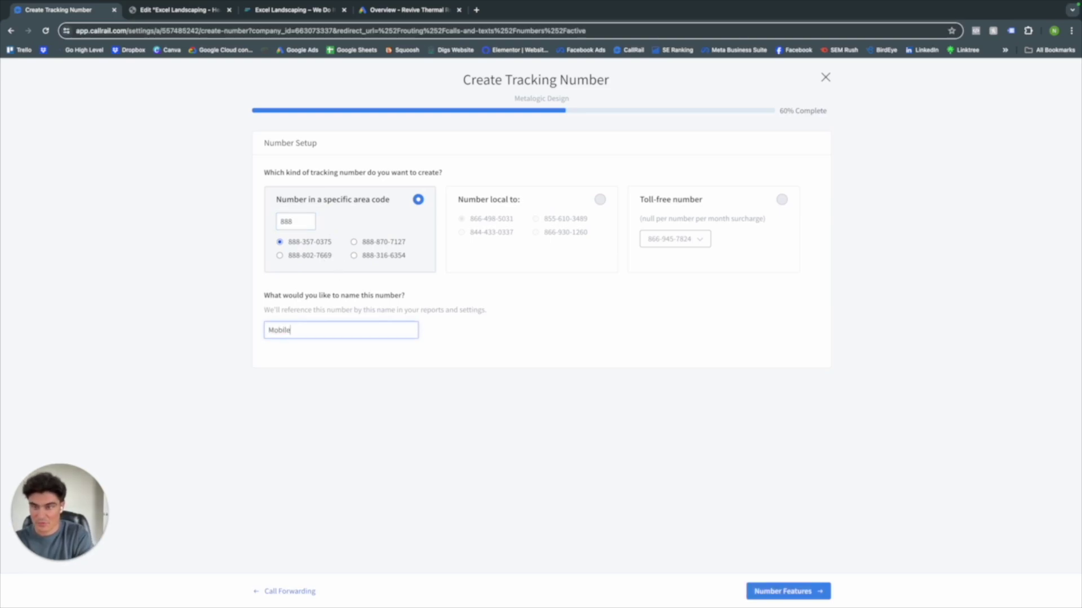
{"action": "type", "text": " Call Ex"}
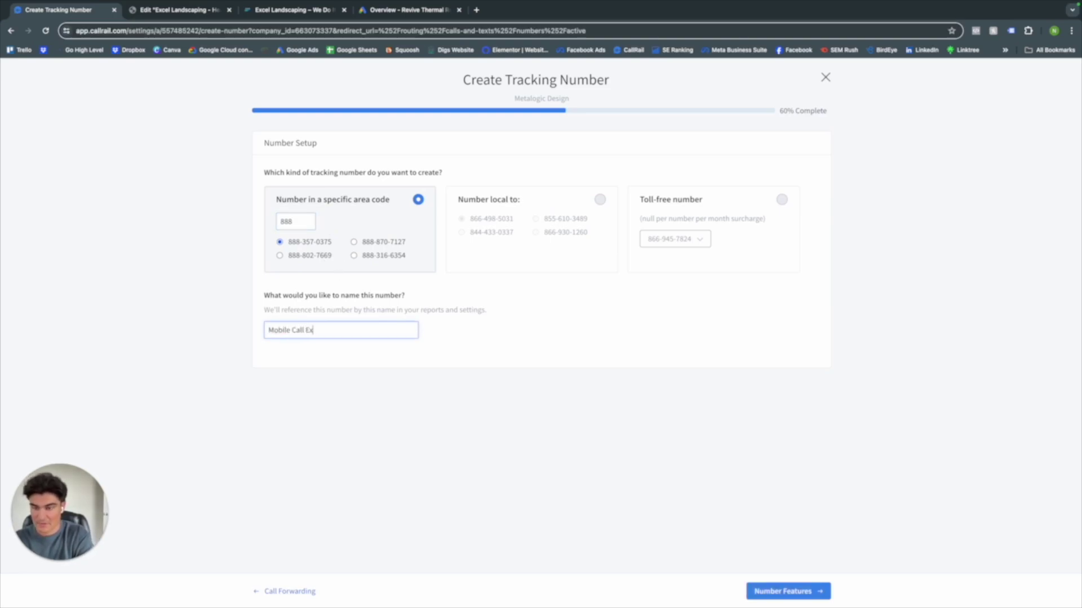
{"action": "type", "text": "tension"}
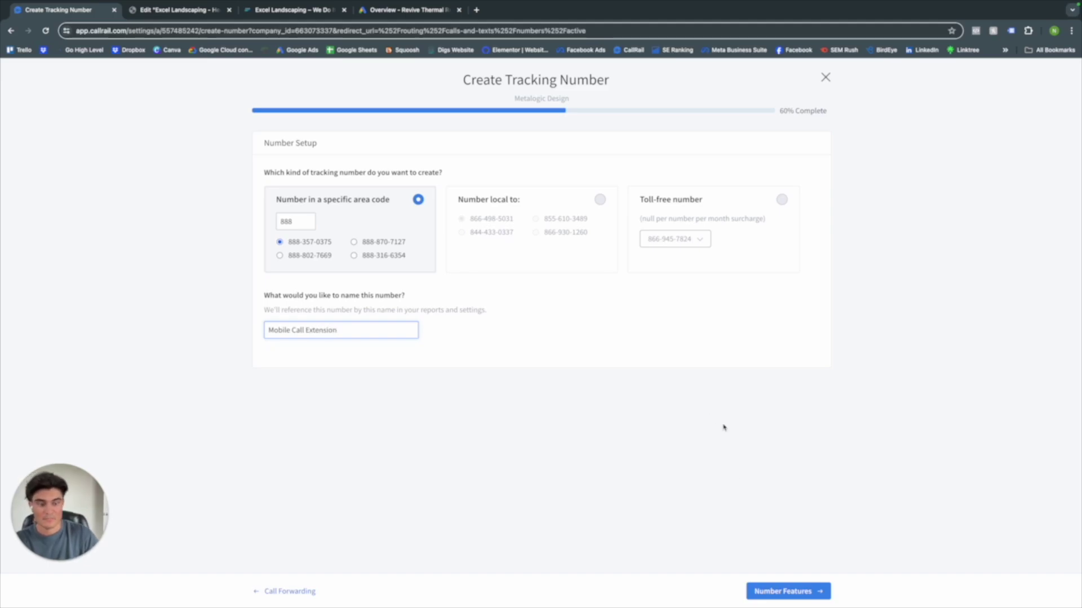
{"action": "left_click", "coordinate": [788, 591]}
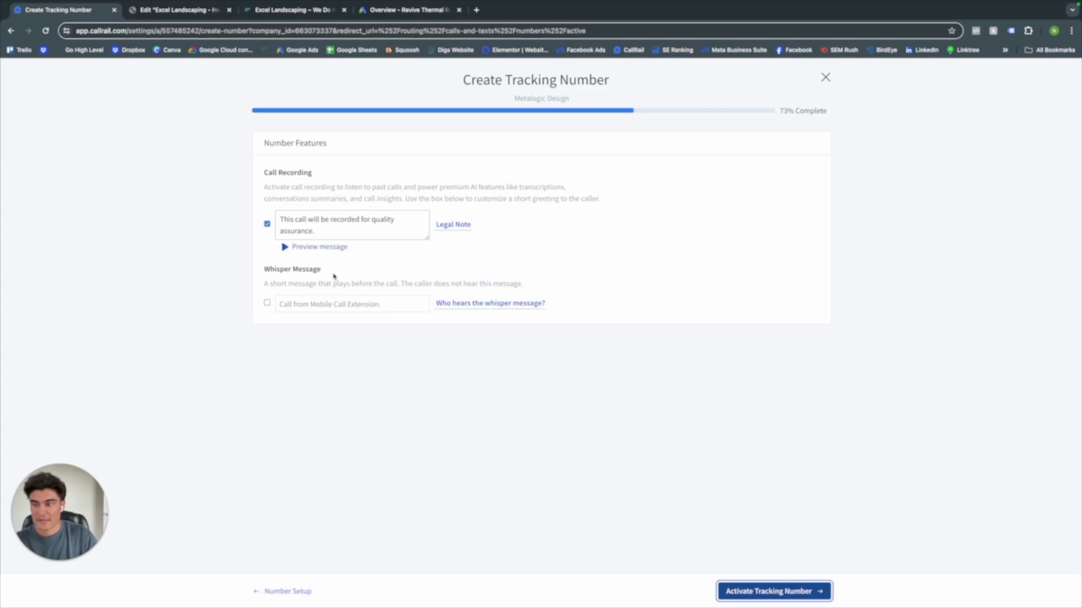
{"action": "left_click", "coordinate": [768, 591]}
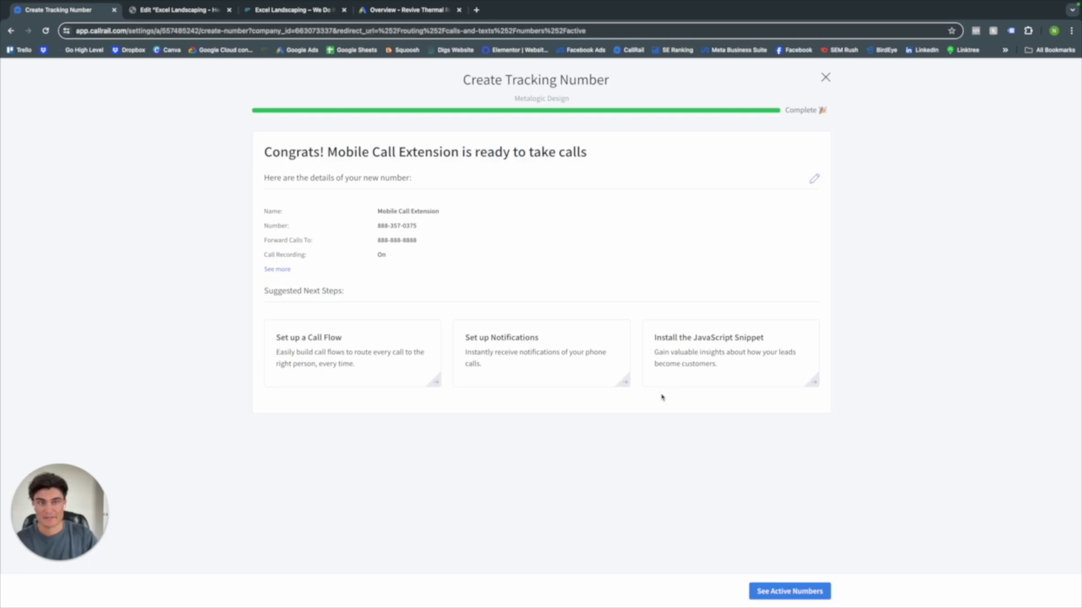
- Authorise CallRail's Google Ads integration by signing in with Google and allowing access
{"action": "left_click", "coordinate": [826, 80]}
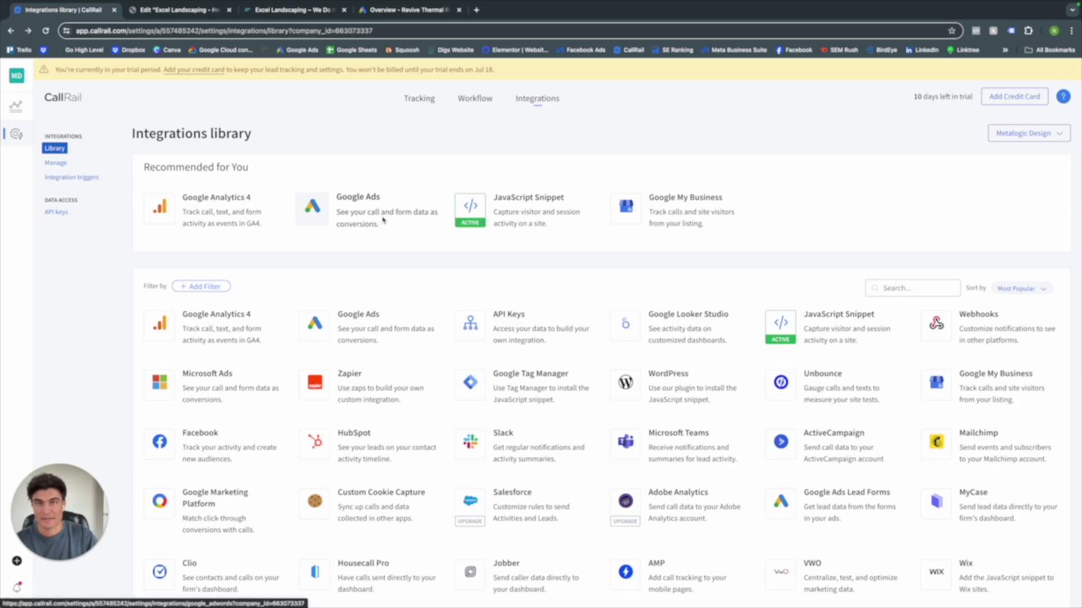
{"action": "left_click", "coordinate": [382, 220]}
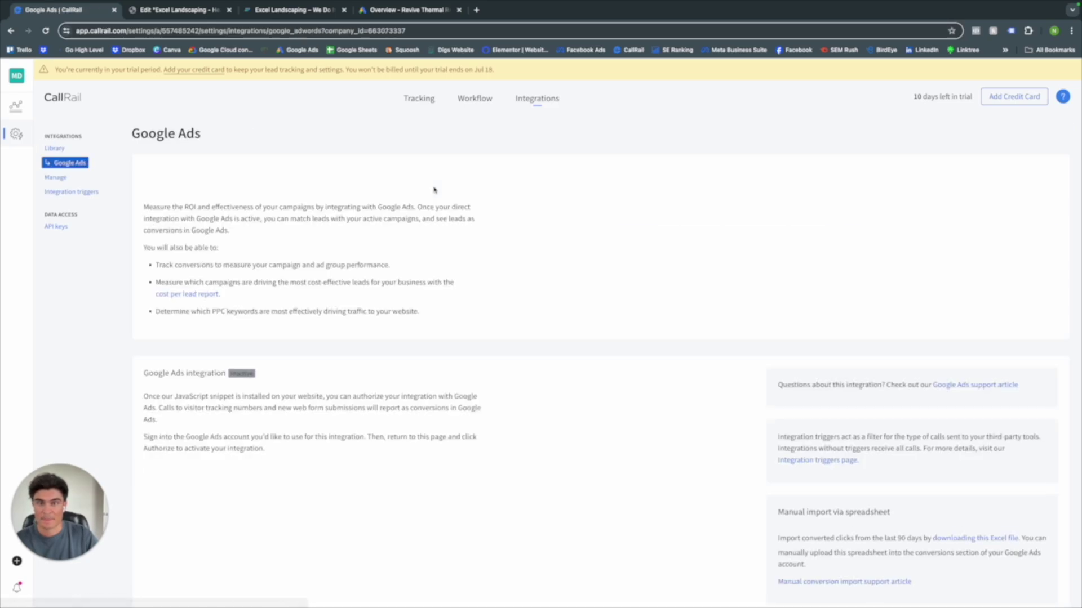
{"action": "left_click", "coordinate": [195, 476]}
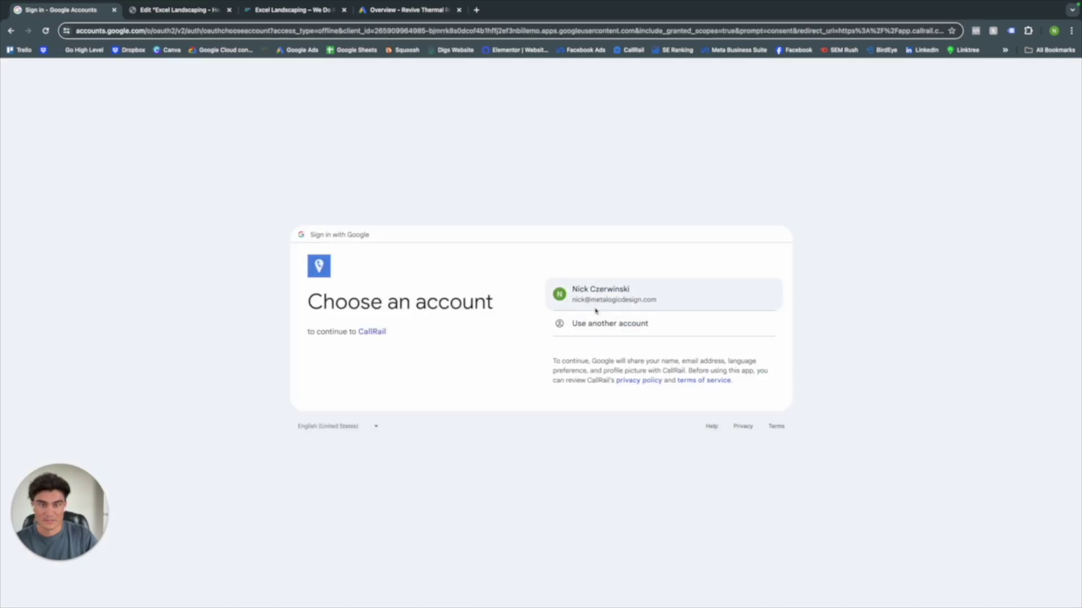
{"action": "left_click", "coordinate": [600, 298]}
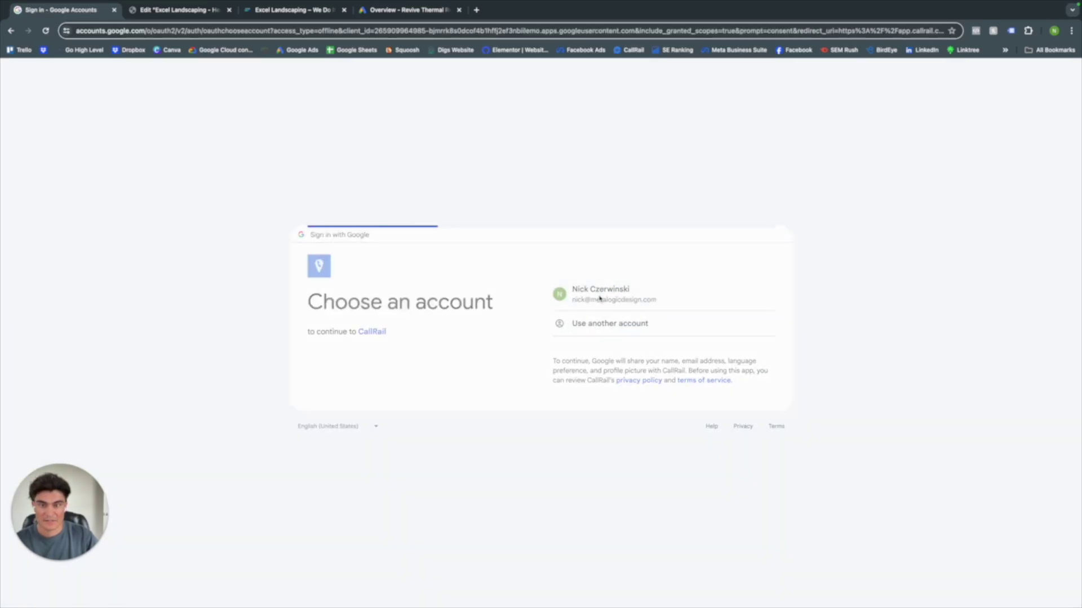
{"action": "left_click", "coordinate": [665, 394]}
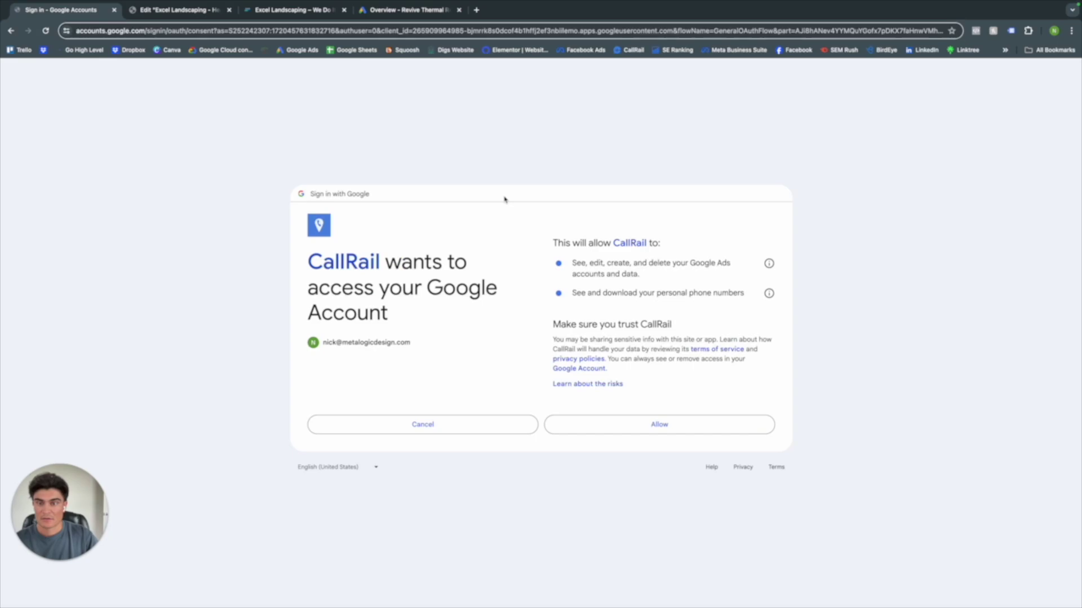
{"action": "left_click", "coordinate": [653, 419]}
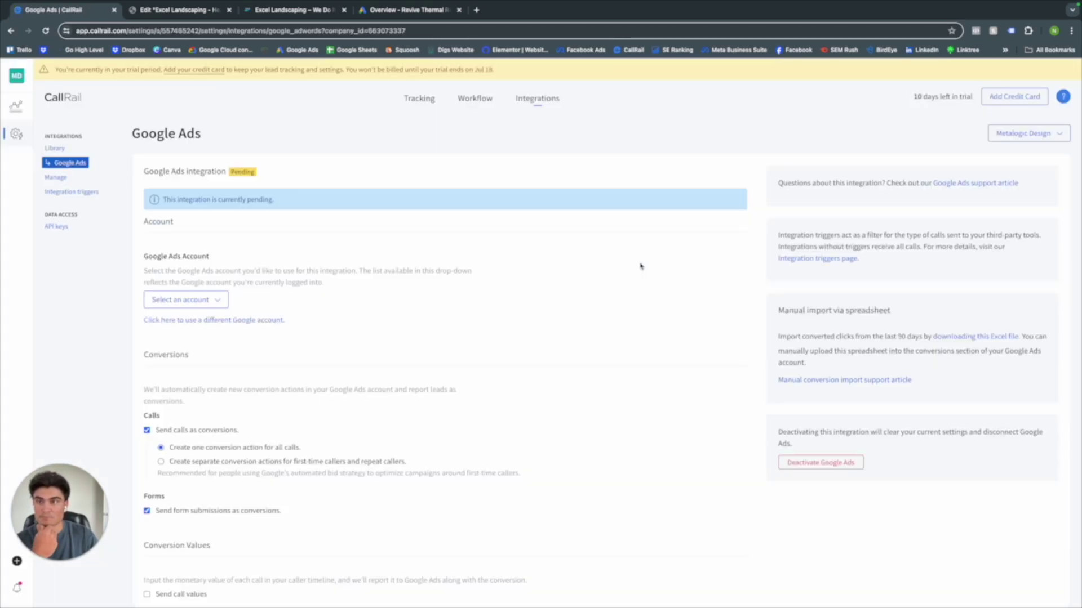
{"action": "left_click", "coordinate": [186, 300]}
- Link the Metalogic Design Testing ads account with separate first-time/repeat caller conversions, no form submissions, and activate
{"action": "scroll", "coordinate": [192, 417], "scroll_direction": "down", "scroll_amount": 10}
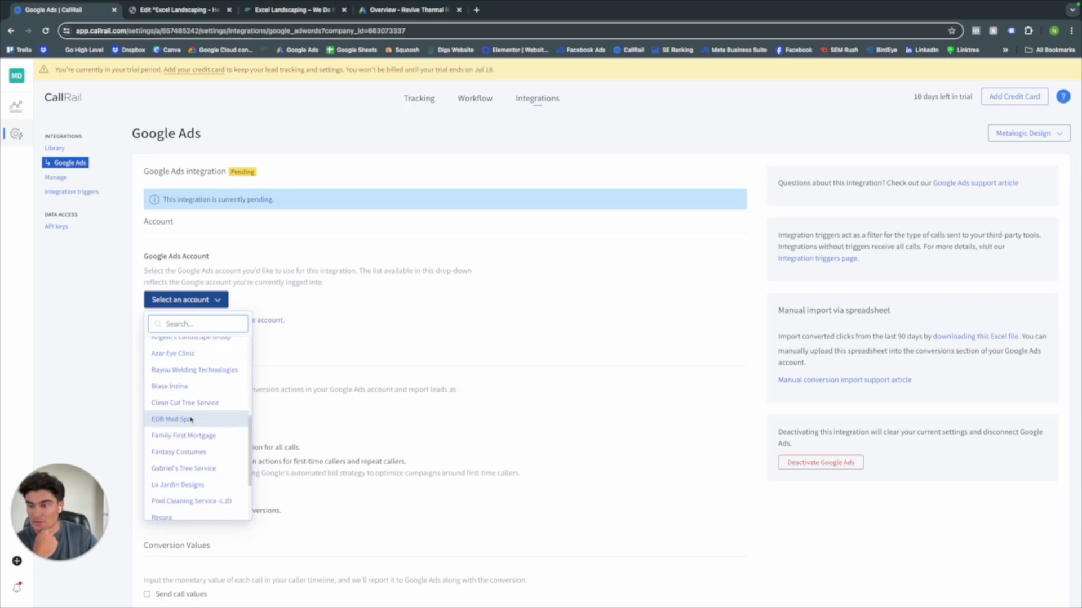
{"action": "scroll", "coordinate": [189, 445], "scroll_direction": "up", "scroll_amount": 2}
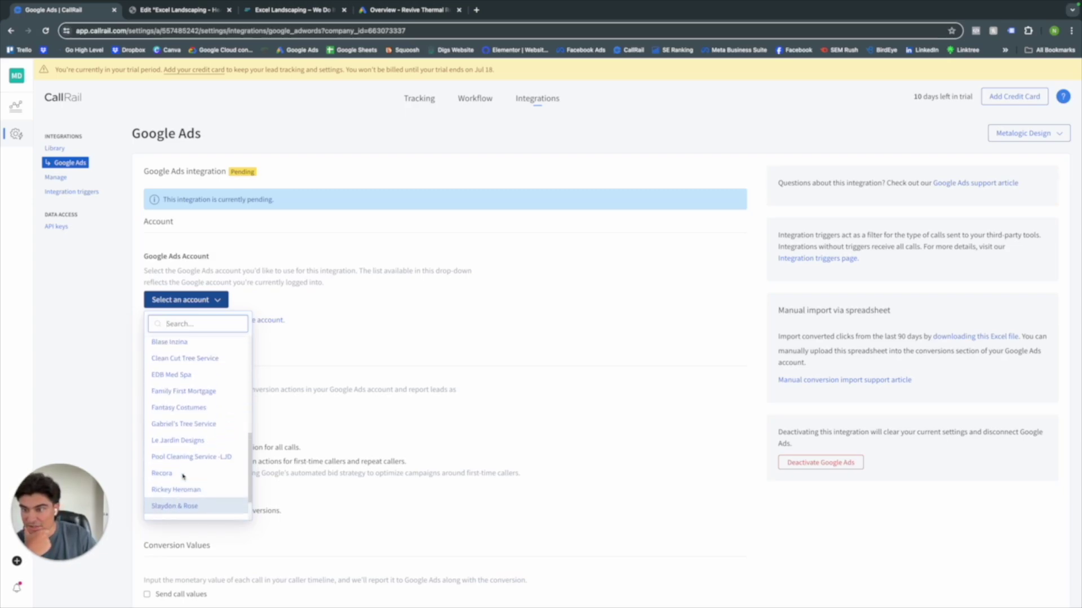
{"action": "scroll", "coordinate": [192, 445], "scroll_direction": "up", "scroll_amount": 4}
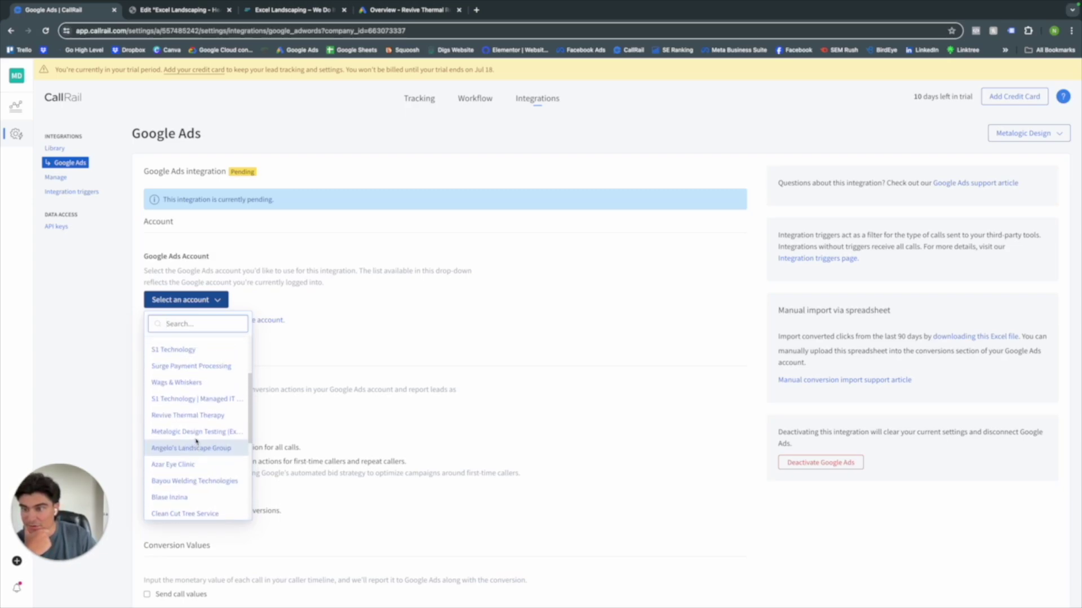
{"action": "left_click", "coordinate": [196, 432]}
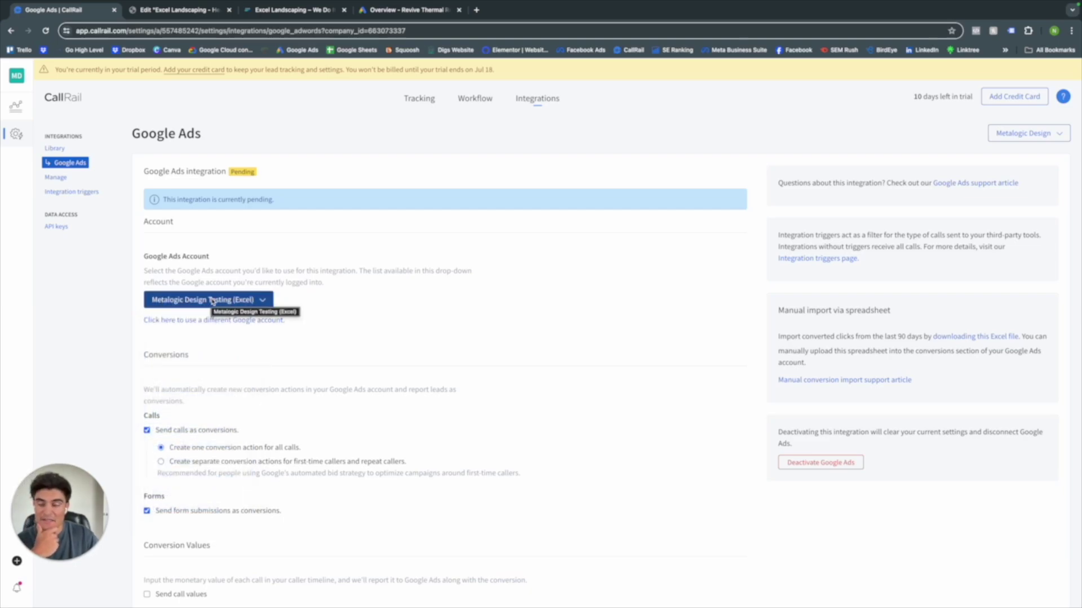
{"action": "scroll", "coordinate": [224, 350], "scroll_direction": "down", "scroll_amount": 1}
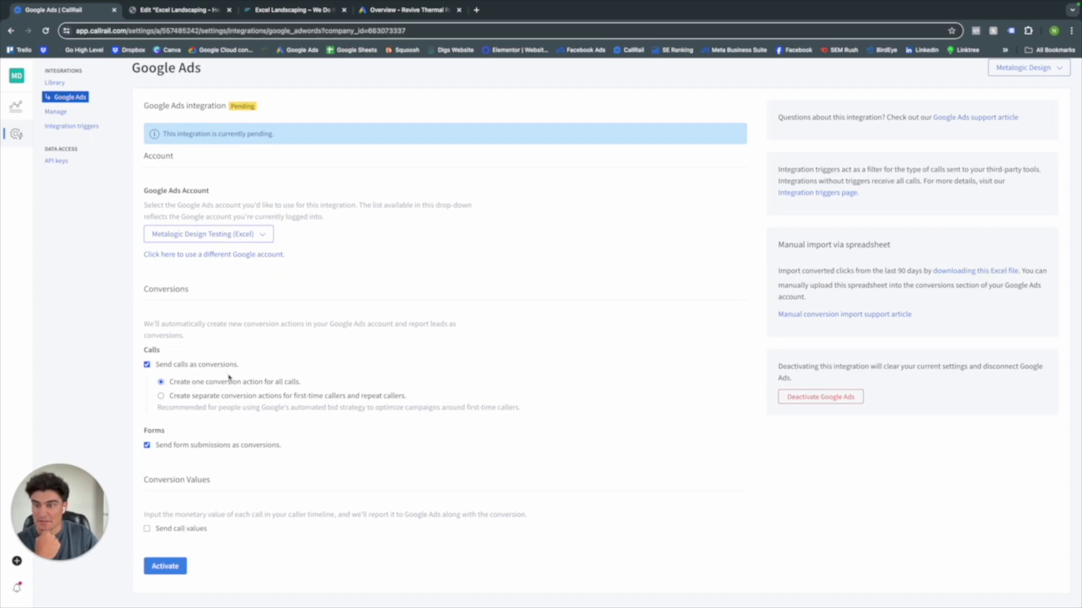
{"action": "left_click", "coordinate": [175, 399]}
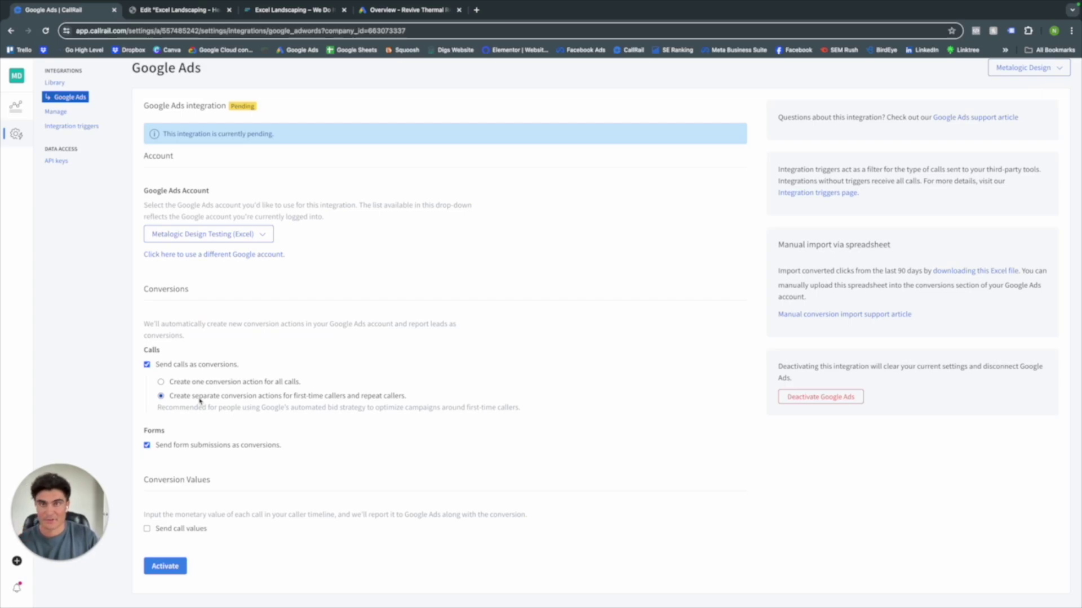
{"action": "left_click", "coordinate": [147, 445]}
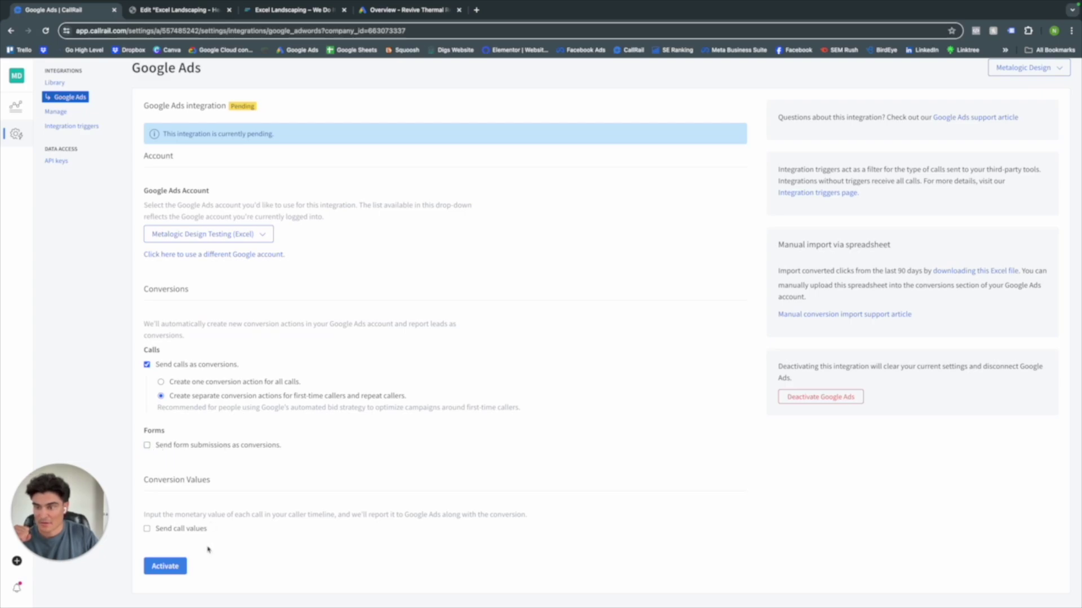
{"action": "left_click", "coordinate": [186, 566]}
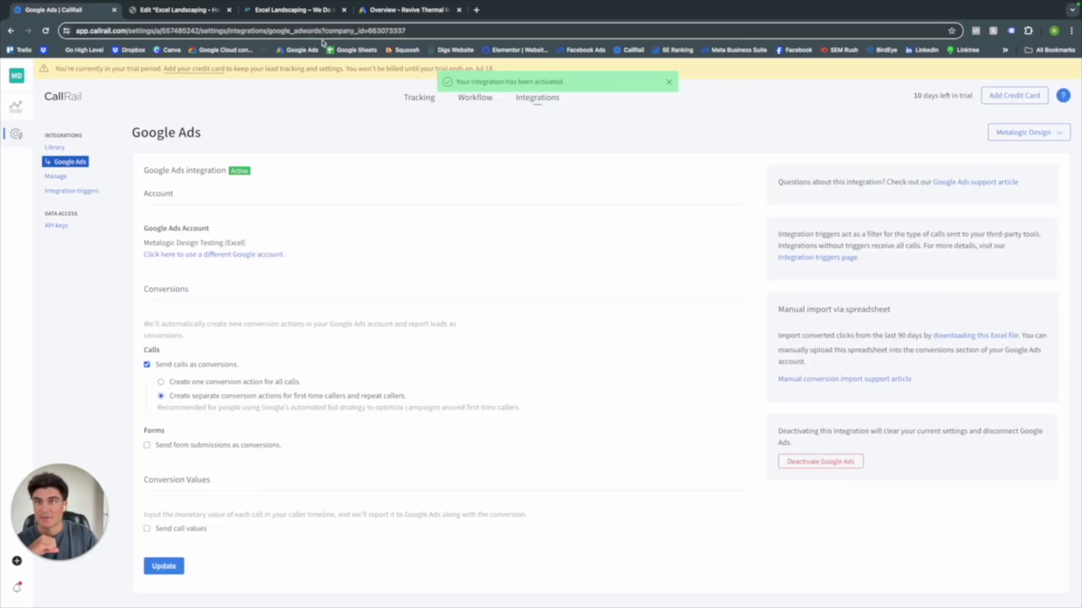
{"action": "left_click", "coordinate": [405, 9]}
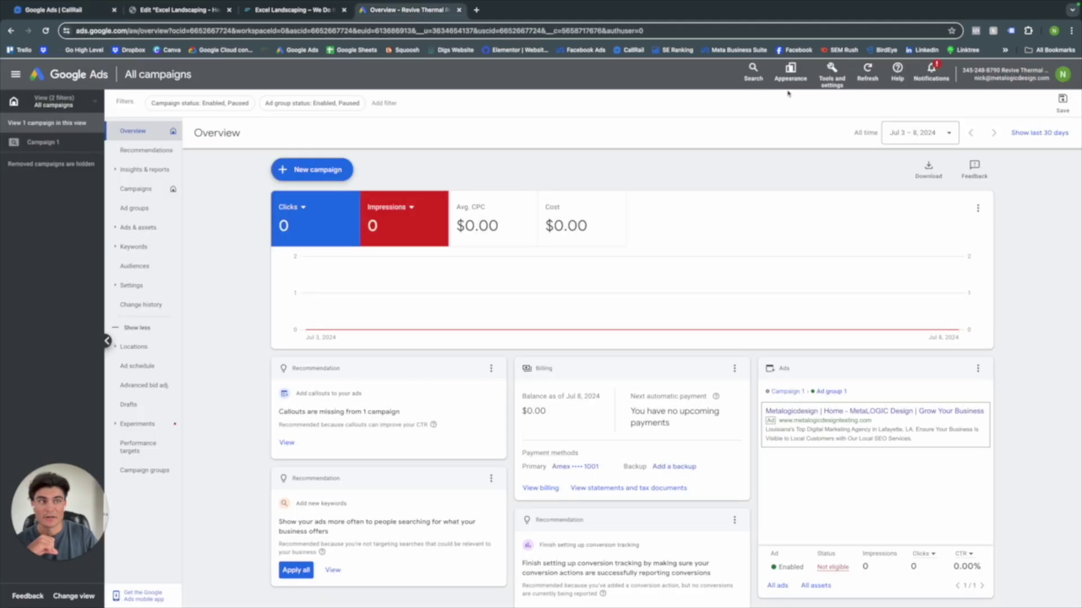
- Revert Google Ads to the previous design, citing dislike of the new look, then go to Conversions
{"action": "left_click", "coordinate": [46, 31]}
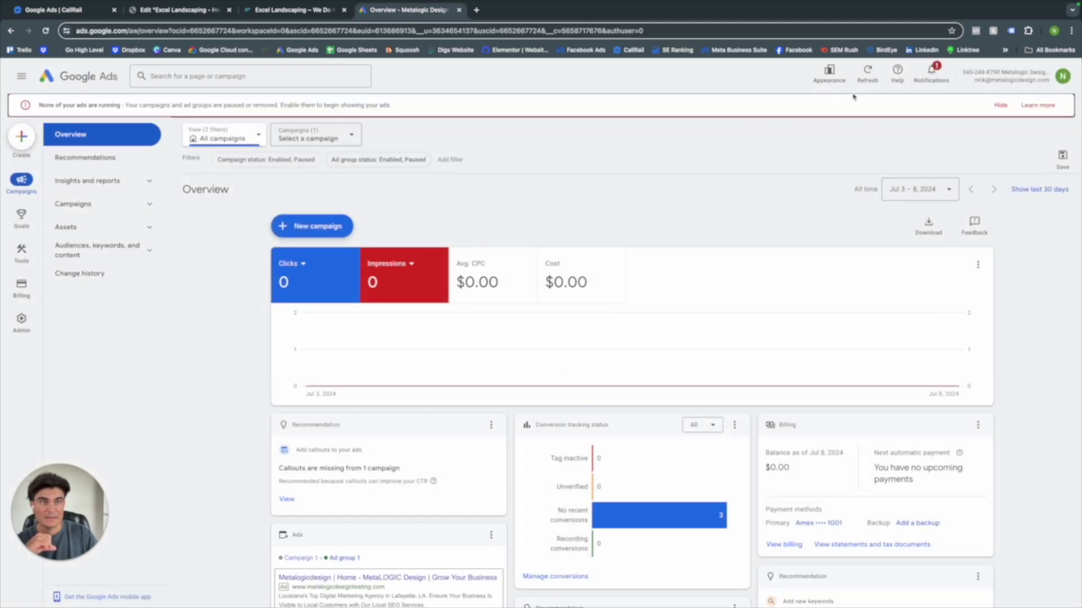
{"action": "left_click", "coordinate": [832, 79]}
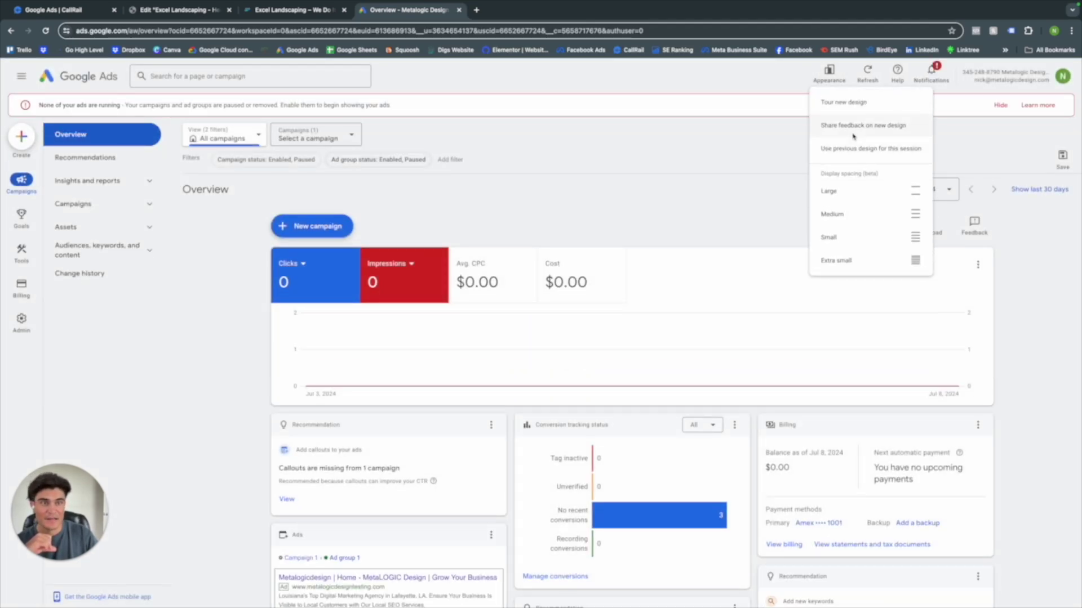
{"action": "left_click", "coordinate": [855, 145]}
{"action": "left_click", "coordinate": [502, 350]}
{"action": "left_click", "coordinate": [507, 326]}
{"action": "left_click", "coordinate": [595, 443]}
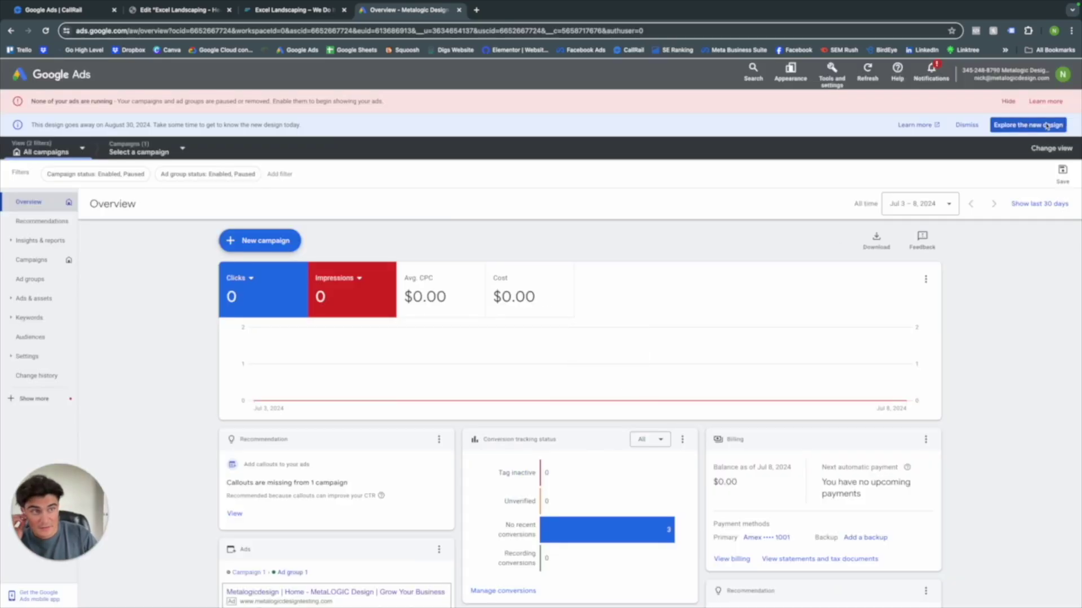
{"action": "left_click", "coordinate": [966, 125]}
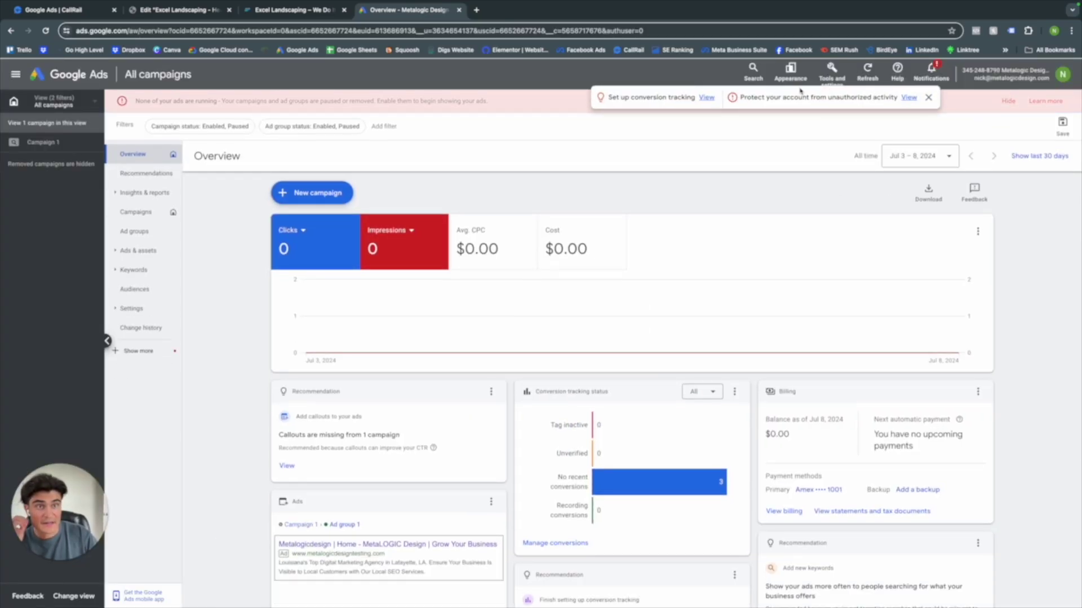
{"action": "left_click", "coordinate": [831, 74]}
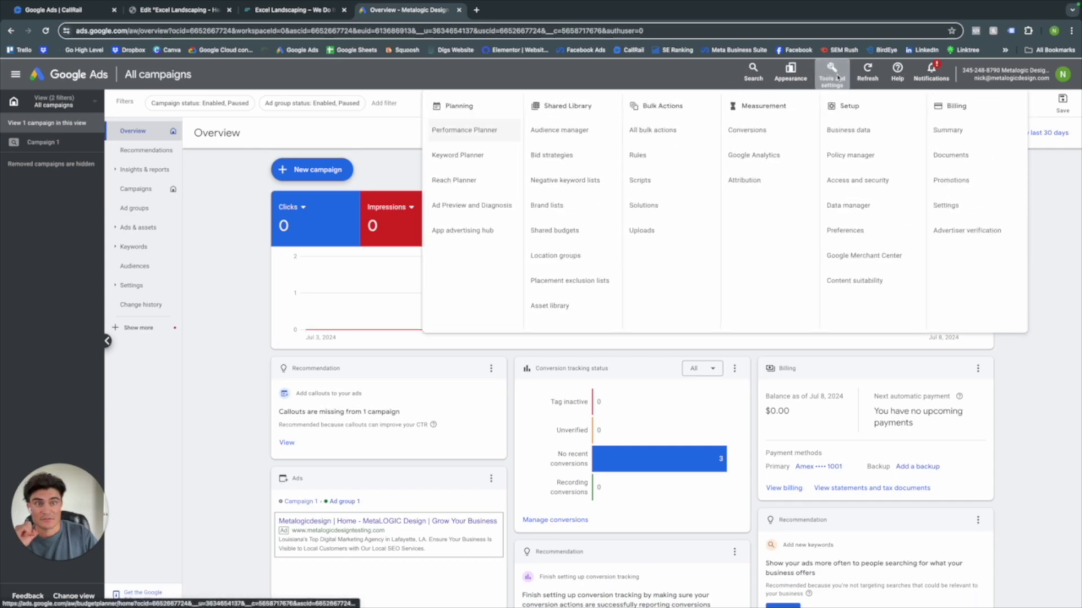
{"action": "left_click", "coordinate": [742, 131]}
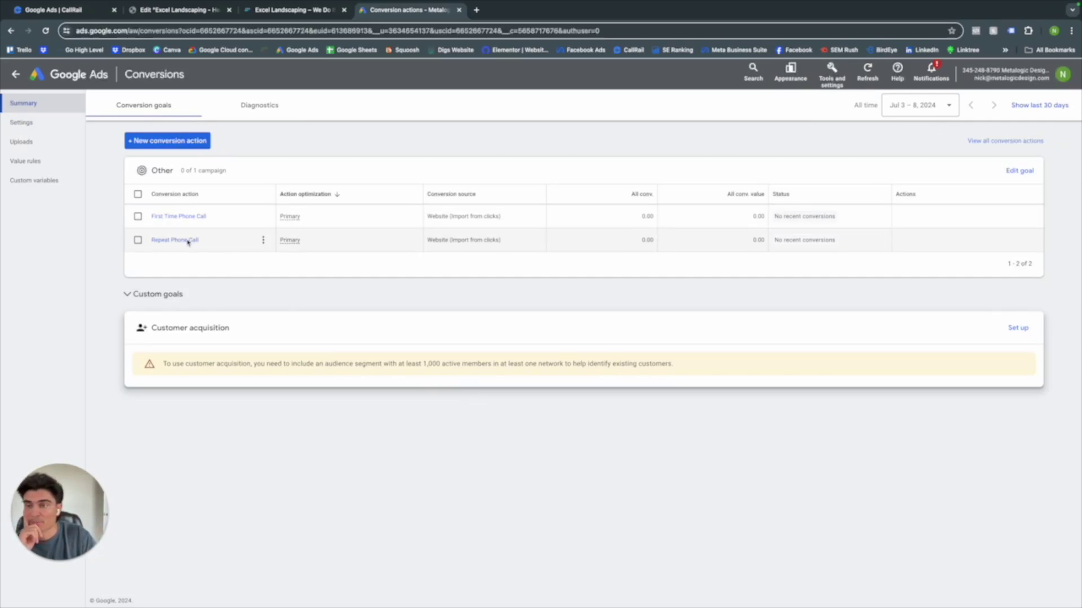
- Remove the Repeat Phone Call conversion action and begin a new conversion action
{"action": "left_click", "coordinate": [137, 240]}
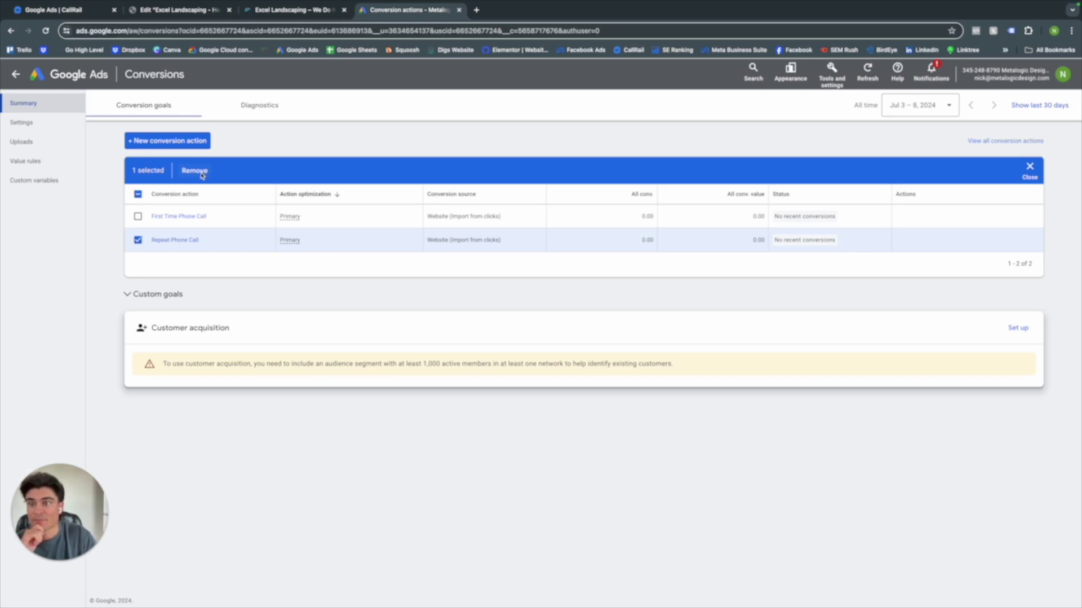
{"action": "left_click", "coordinate": [201, 175]}
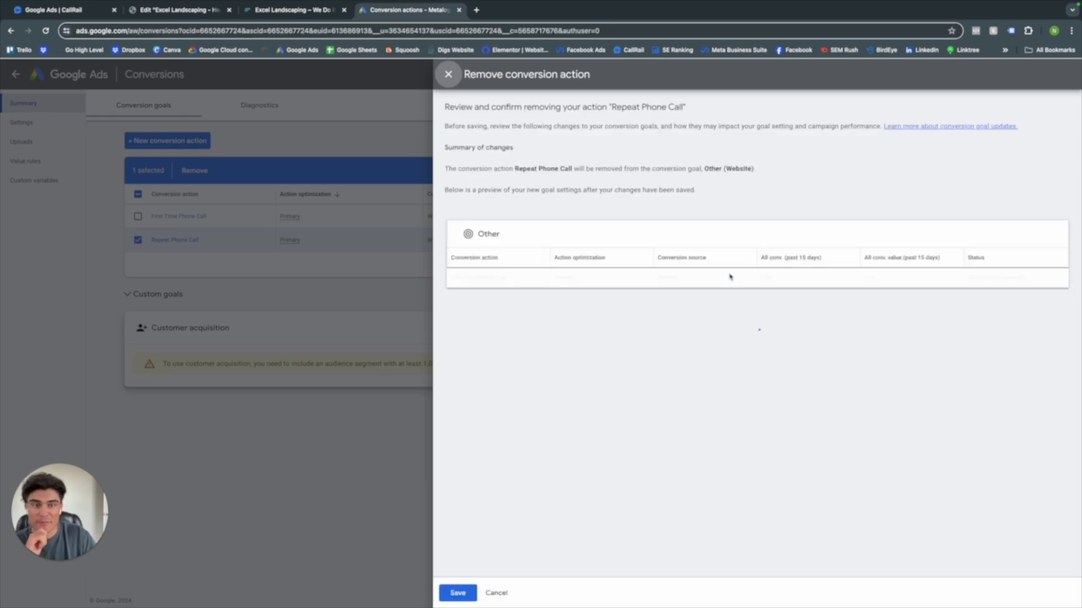
{"action": "left_click", "coordinate": [458, 593]}
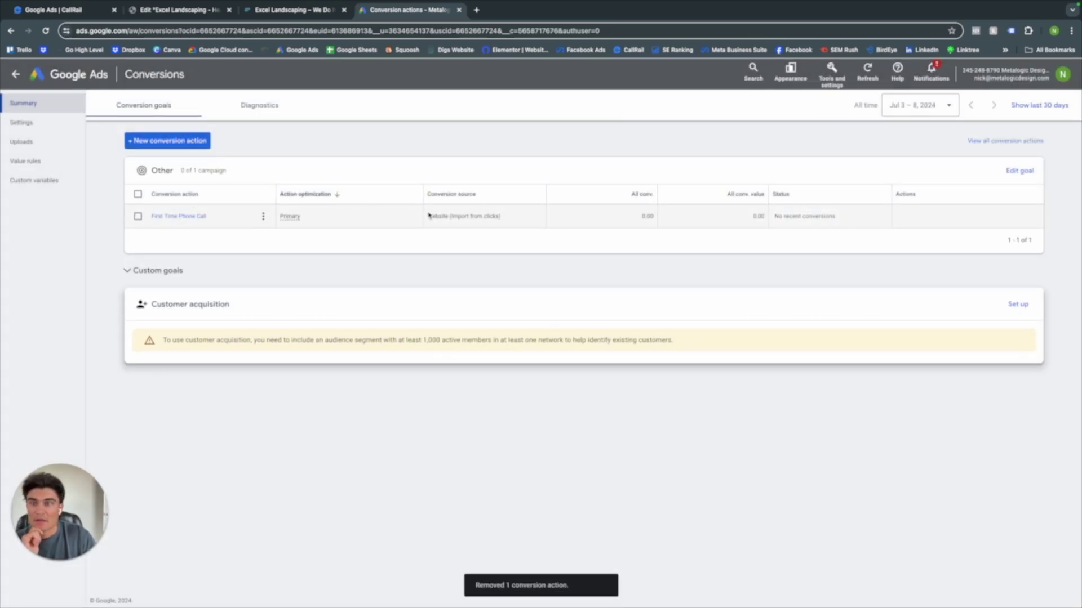
{"action": "left_click", "coordinate": [169, 141]}
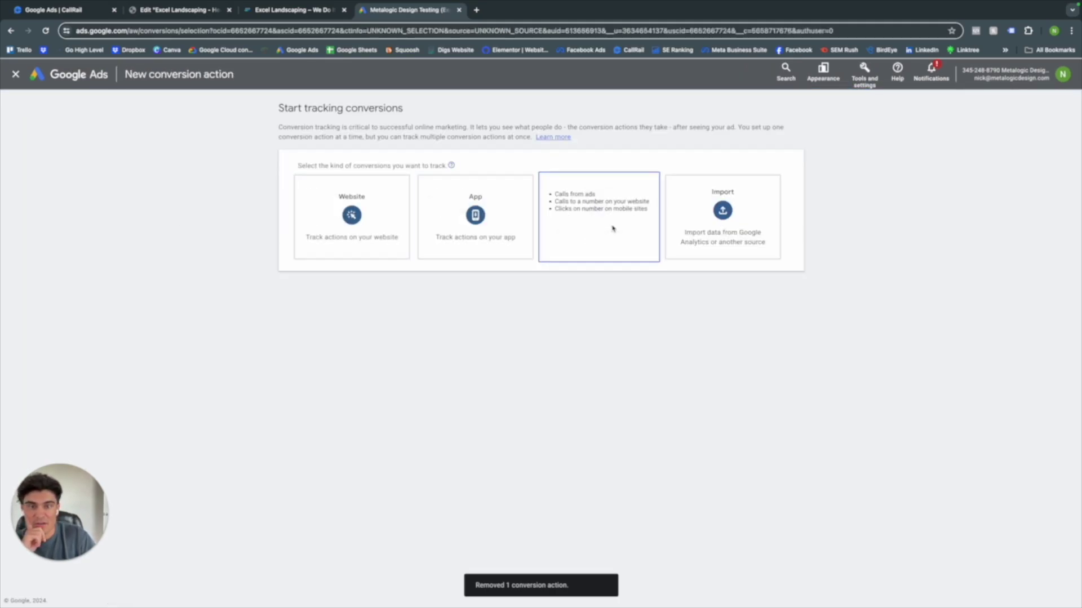
- Track phone calls from ads, keeping Phone call lead as the goal category
{"action": "left_click", "coordinate": [611, 229]}
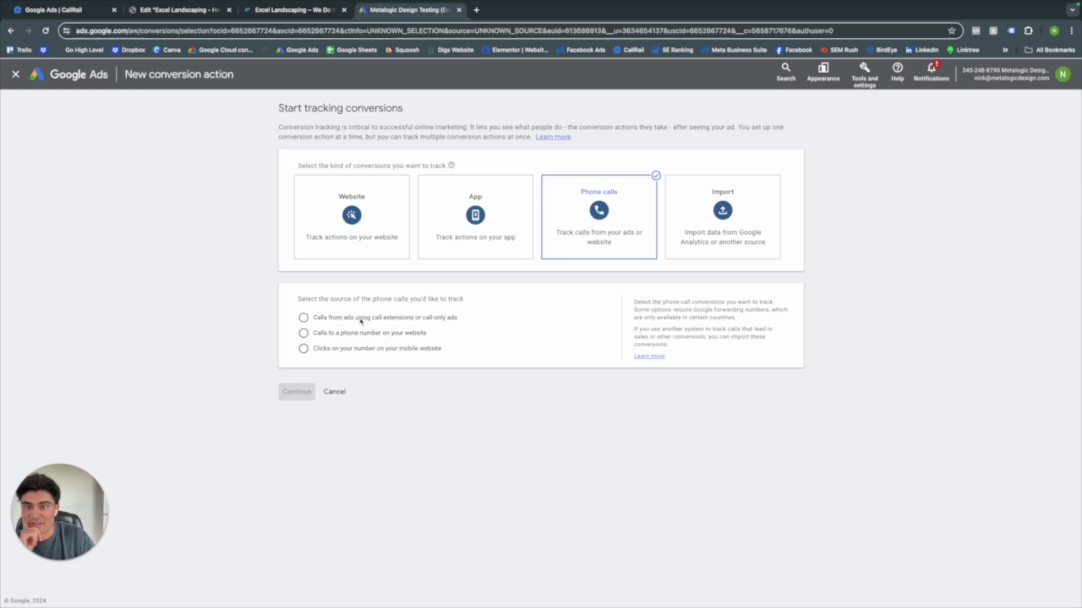
{"action": "left_click", "coordinate": [362, 318]}
{"action": "left_click", "coordinate": [298, 387]}
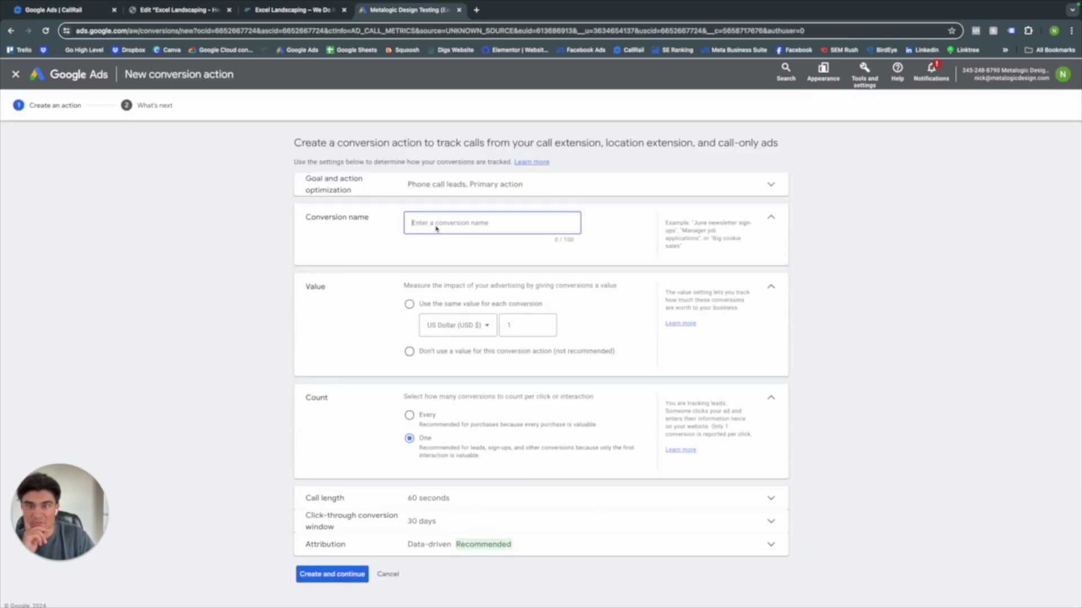
{"action": "left_click", "coordinate": [445, 185]}
{"action": "left_click", "coordinate": [451, 220]}
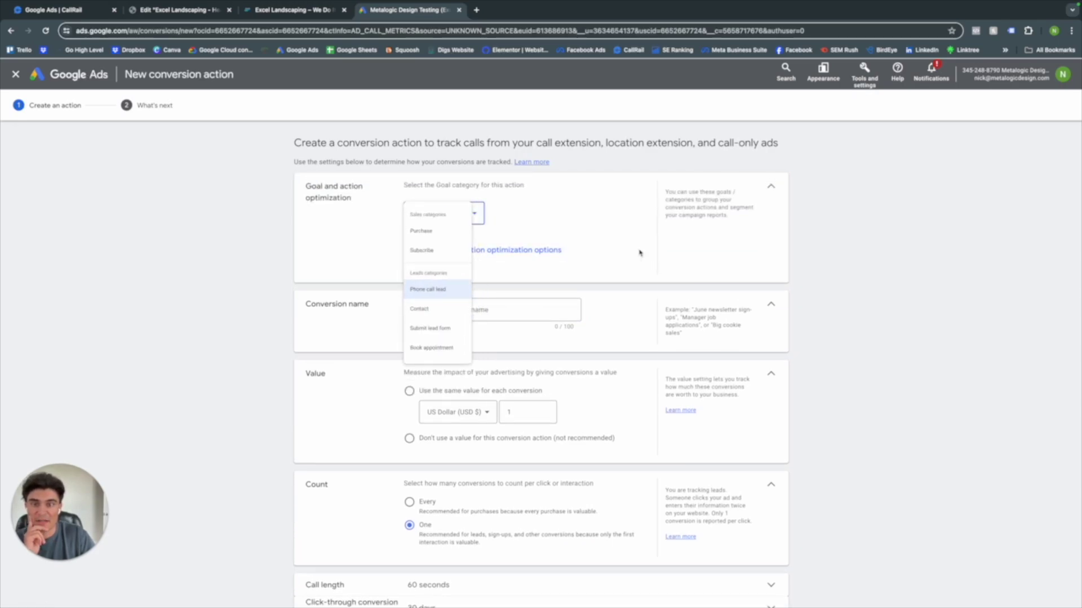
{"action": "left_click", "coordinate": [533, 312]}
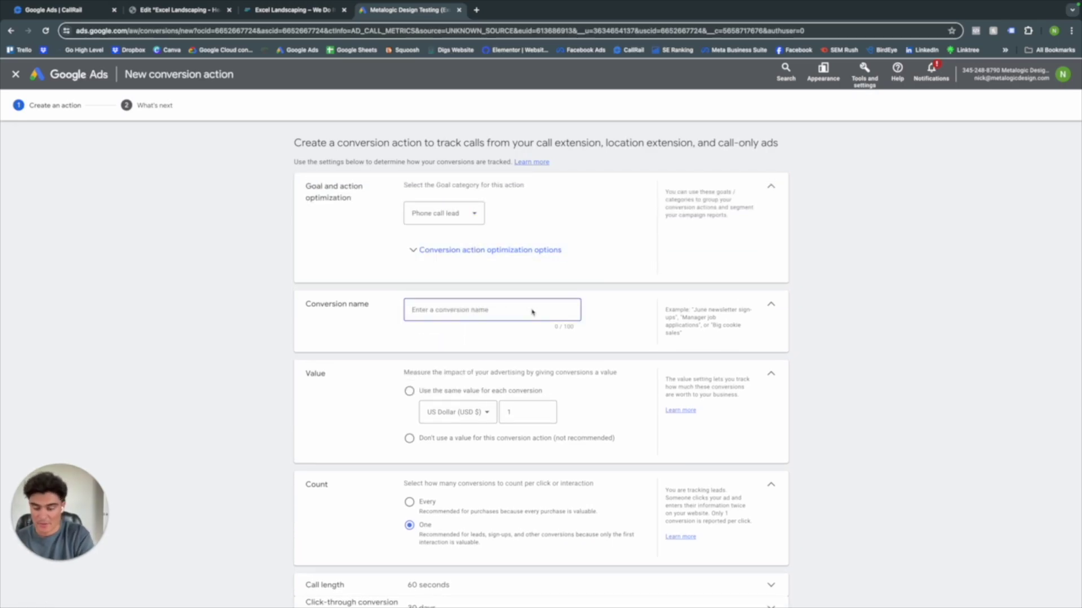
- Name the action 'Mobile Click To Call', use no value, set call length, and create it
{"action": "type", "text": "Mobile "}
{"action": "type", "text": "Ca"}
{"action": "type", "text": "i"}
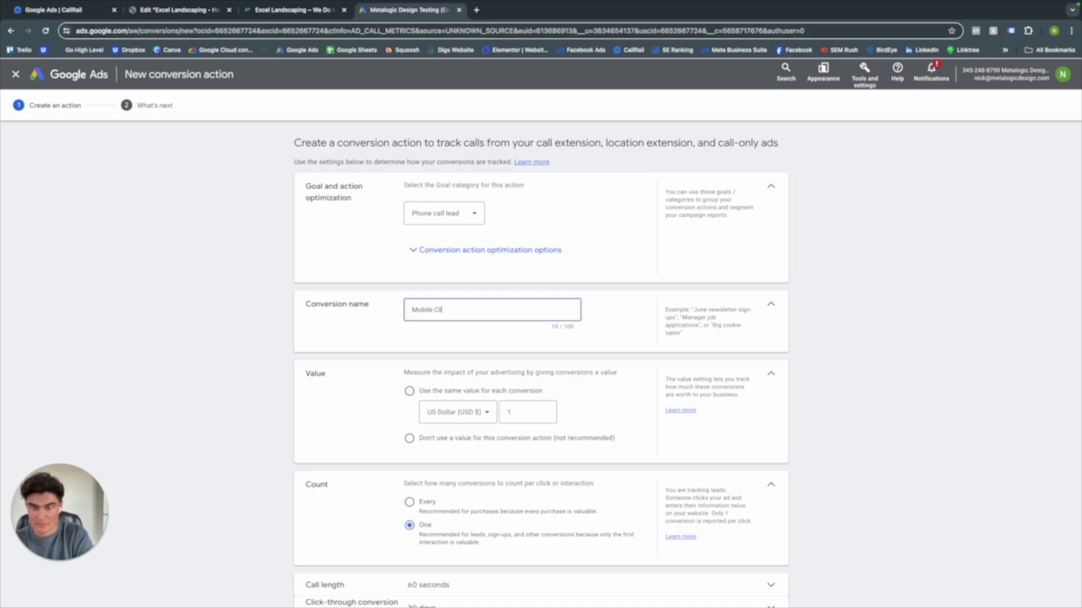
{"action": "type", "text": "ck To C"}
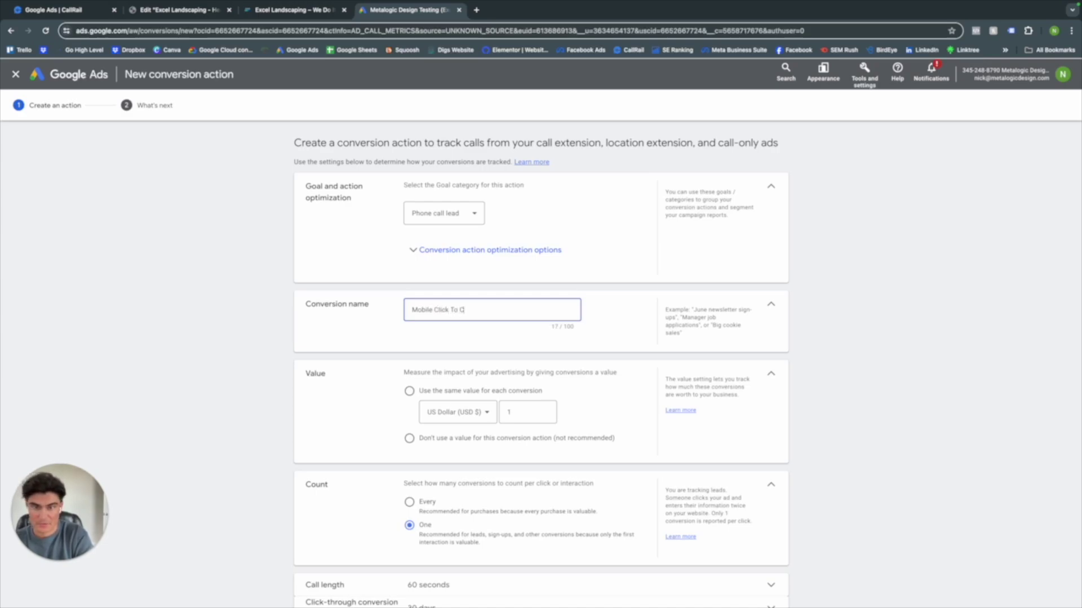
{"action": "type", "text": "All"}
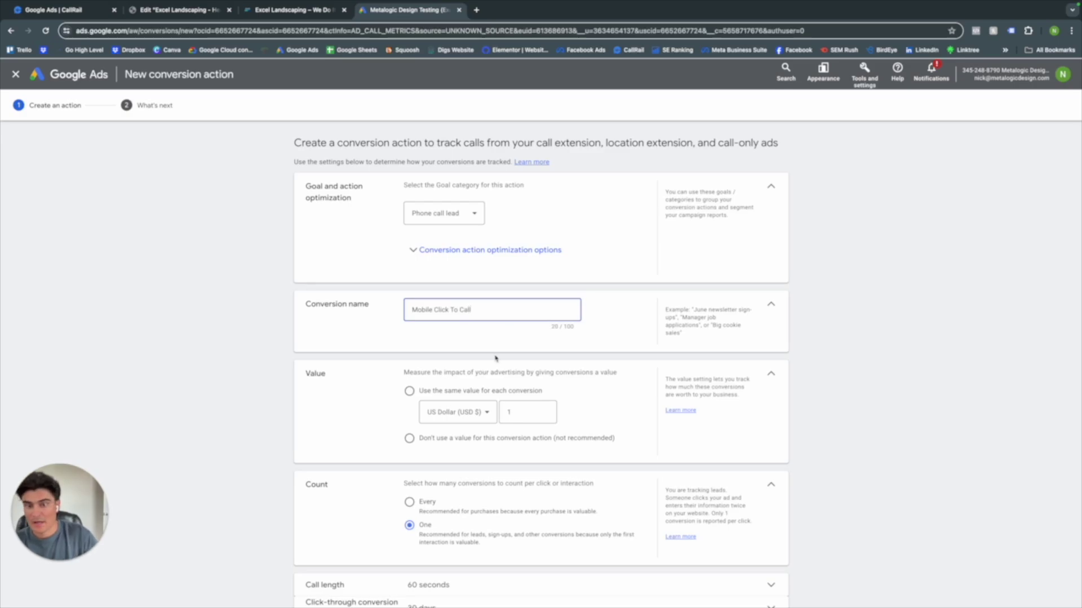
{"action": "scroll", "coordinate": [496, 358], "scroll_direction": "down", "scroll_amount": 2}
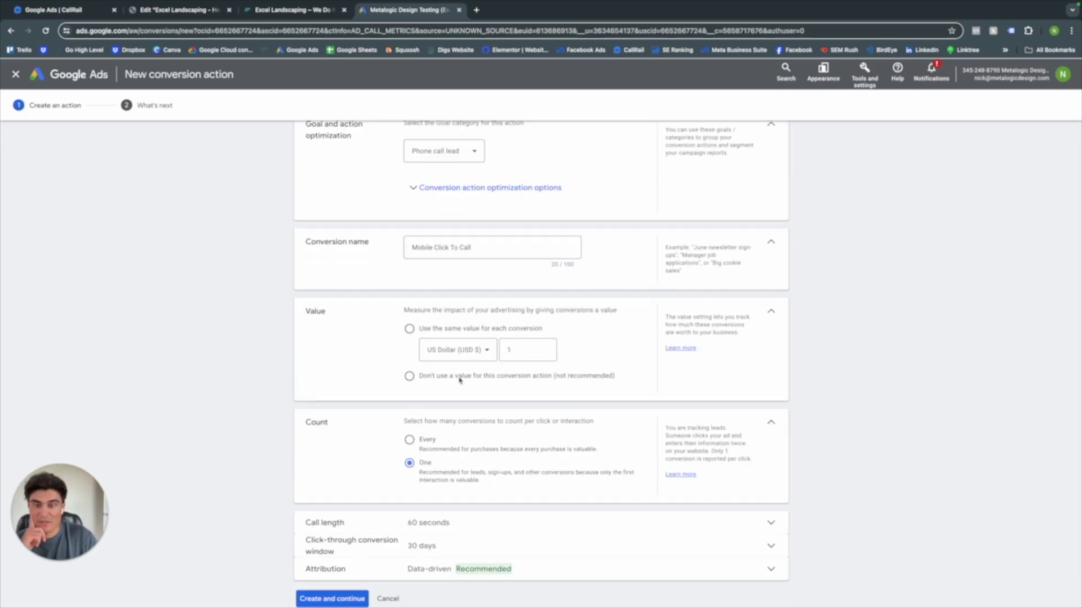
{"action": "left_click", "coordinate": [408, 376]}
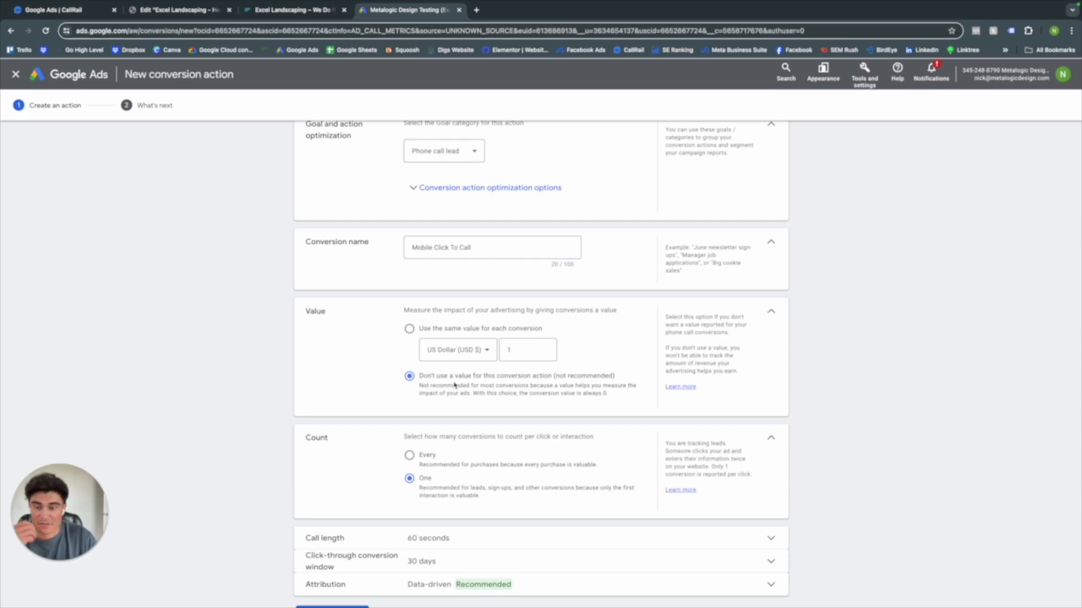
{"action": "scroll", "coordinate": [454, 385], "scroll_direction": "down", "scroll_amount": 1}
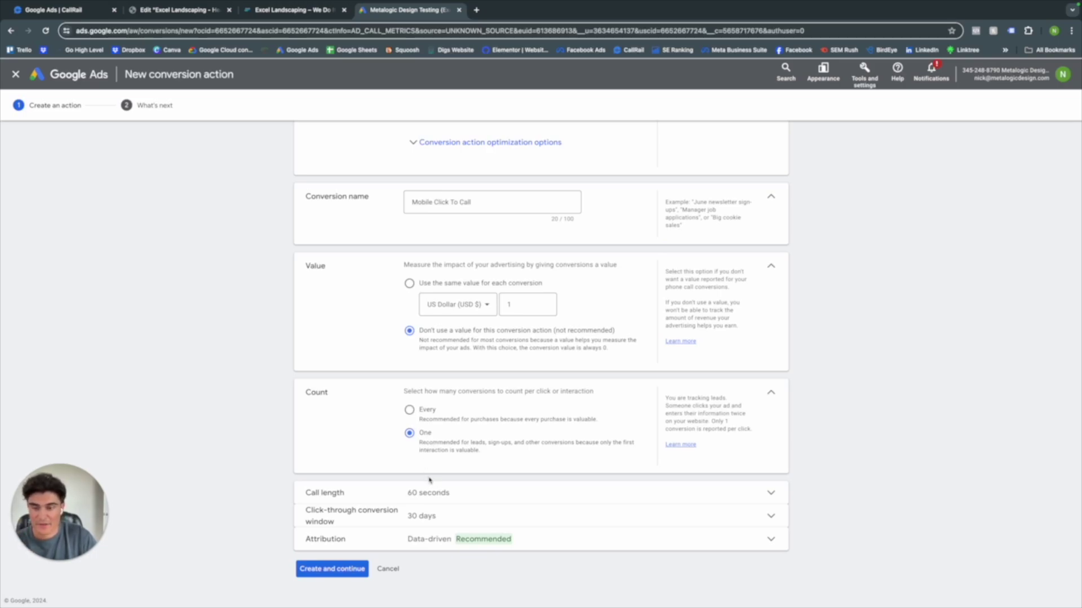
{"action": "left_click", "coordinate": [435, 497]}
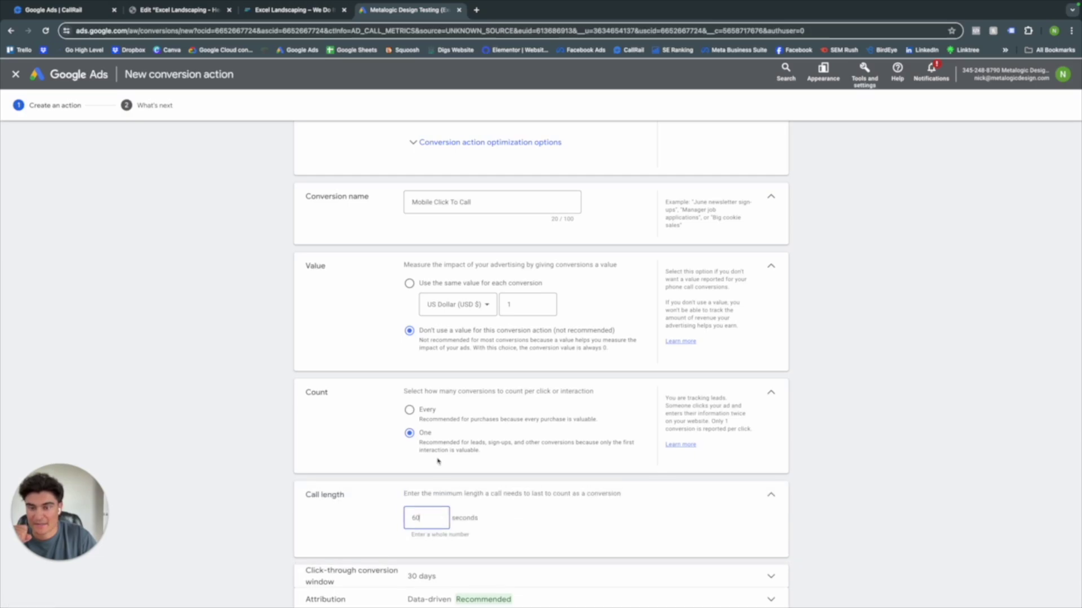
{"action": "scroll", "coordinate": [451, 505], "scroll_direction": "down", "scroll_amount": 1}
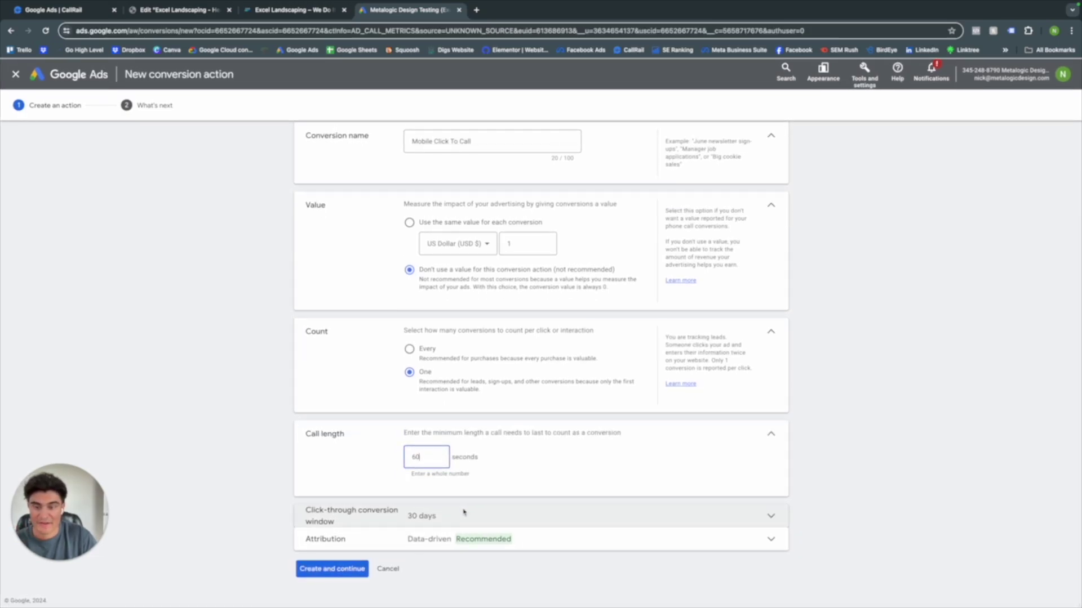
{"action": "left_click", "coordinate": [348, 568]}
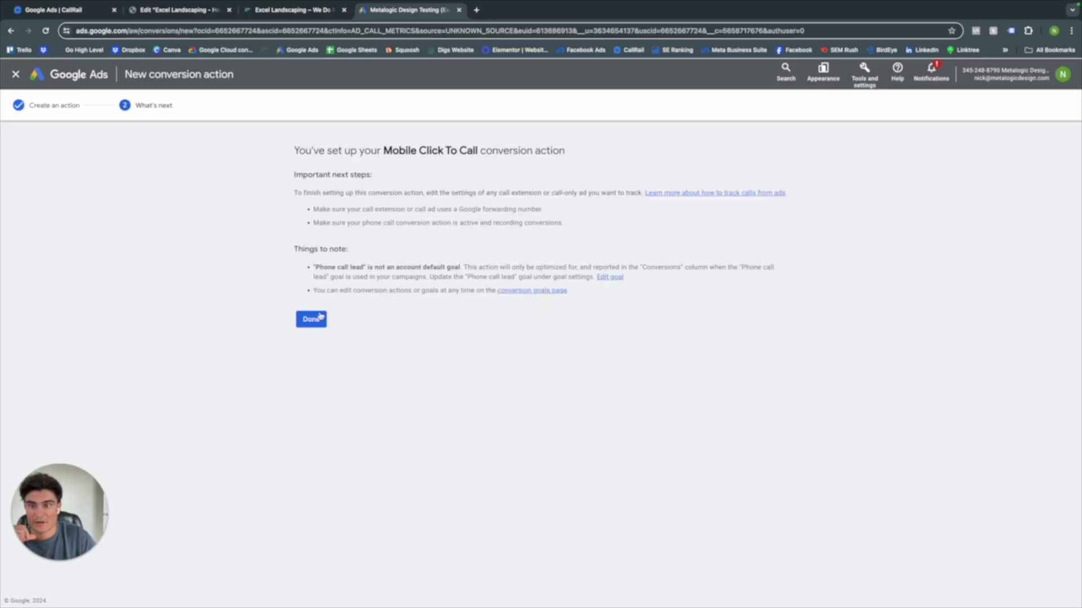
{"action": "left_click", "coordinate": [319, 318]}
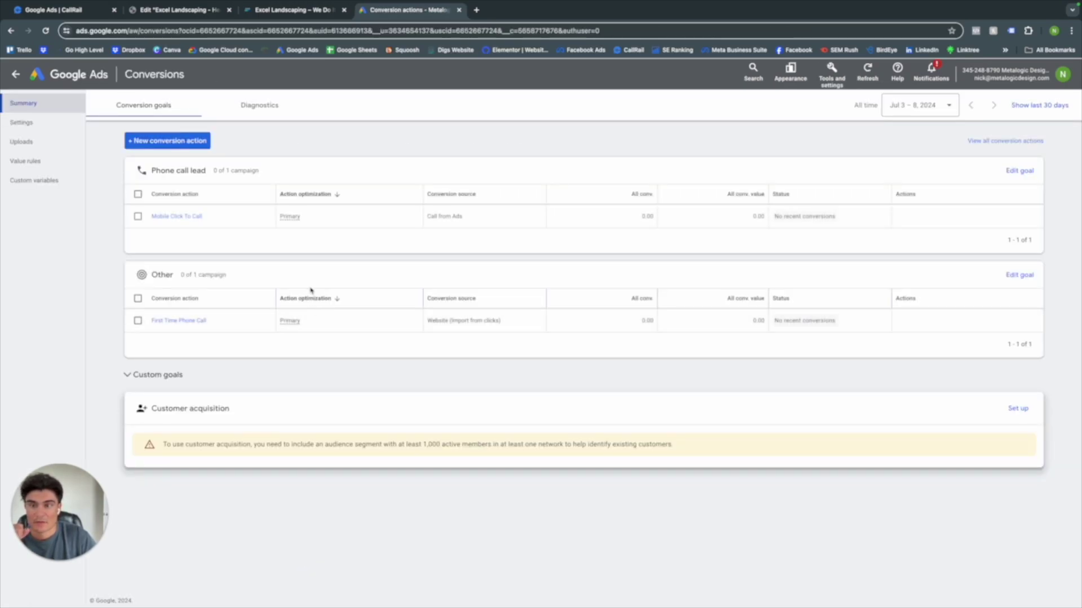
- In the campaign tree, filter Campaign 1 > Ad group 1 assets to Call and start a new call asset
{"action": "left_click", "coordinate": [15, 73]}
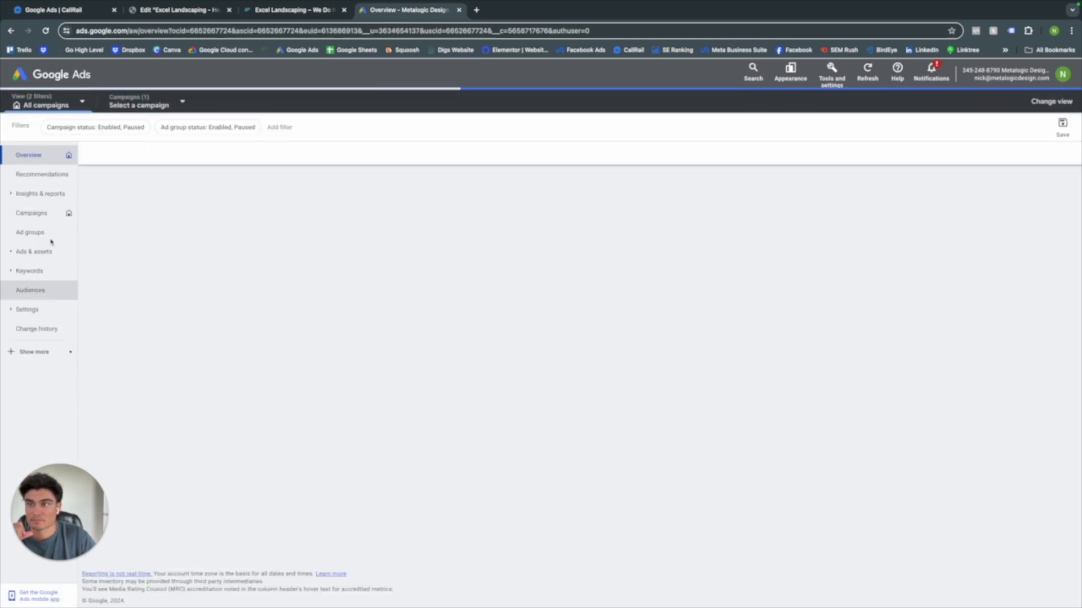
{"action": "left_click", "coordinate": [1073, 104]}
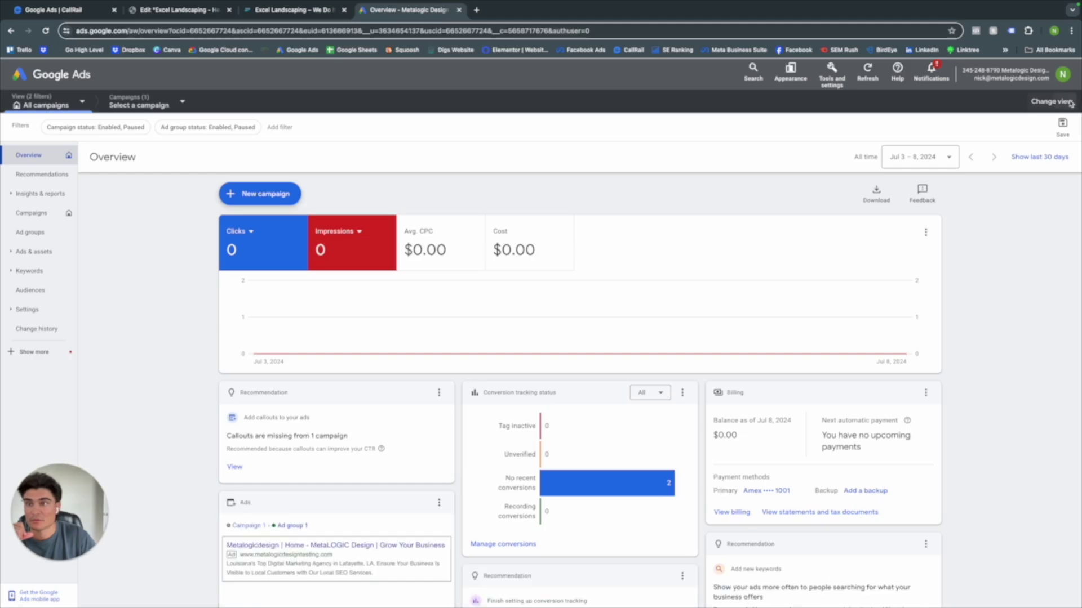
{"action": "left_click", "coordinate": [43, 141]}
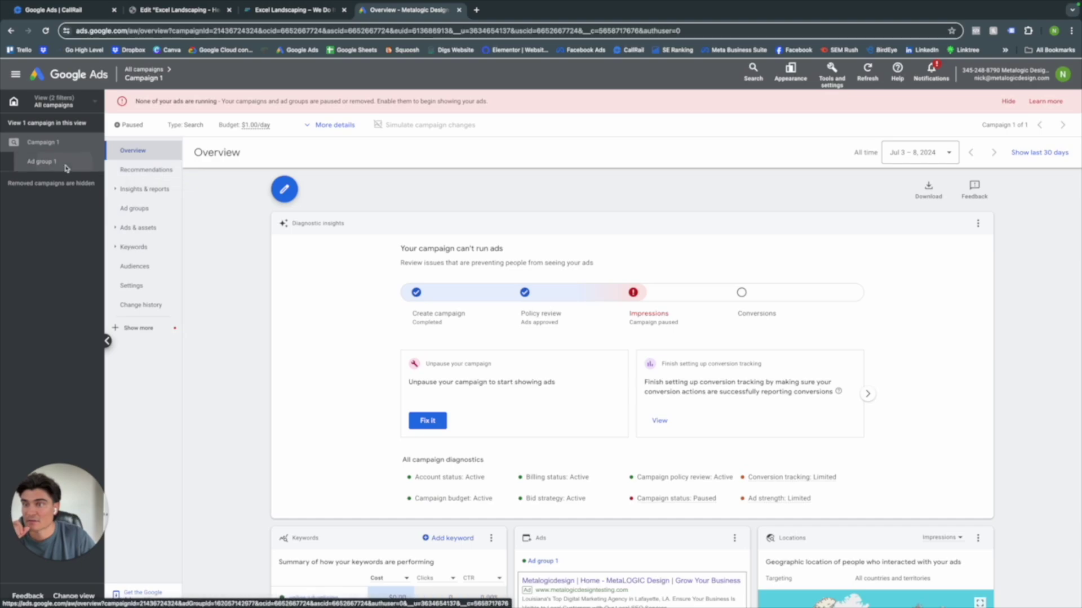
{"action": "left_click", "coordinate": [42, 161]}
{"action": "left_click", "coordinate": [142, 207]}
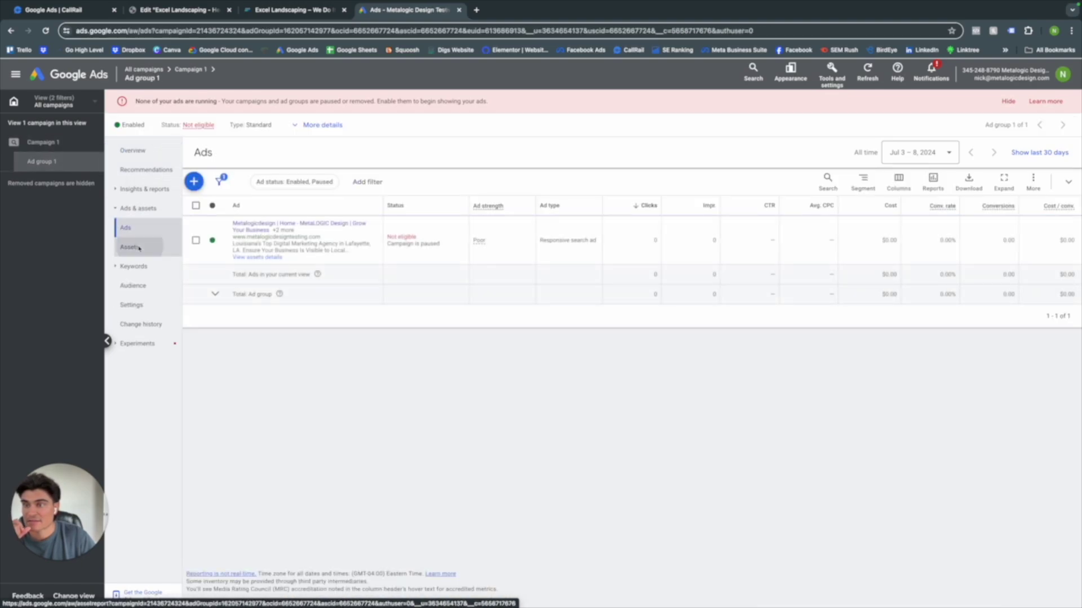
{"action": "left_click", "coordinate": [130, 247]}
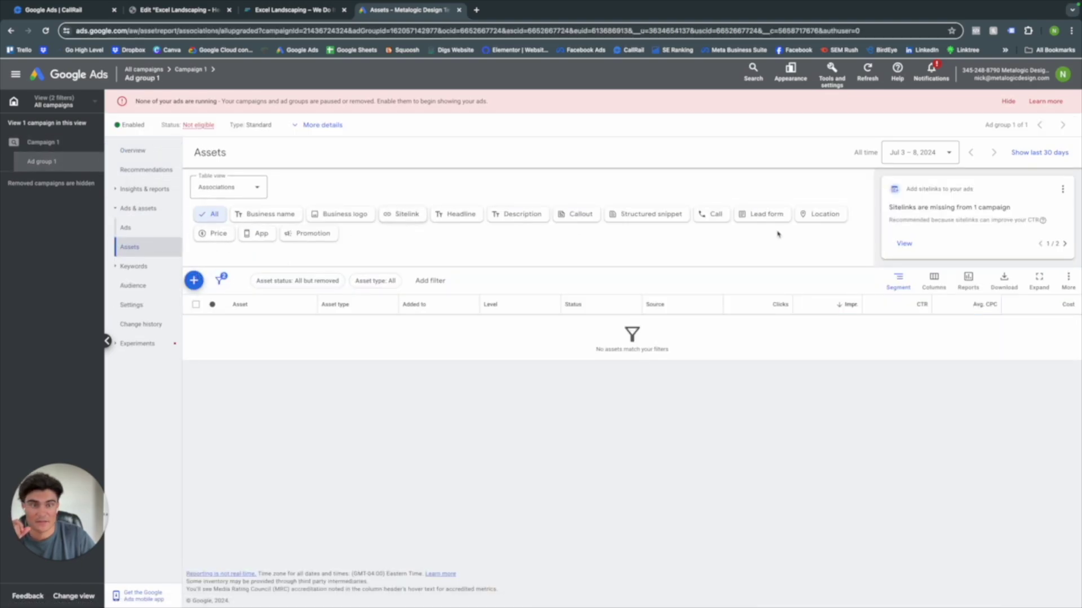
{"action": "left_click", "coordinate": [712, 214]}
{"action": "left_click", "coordinate": [194, 281]}
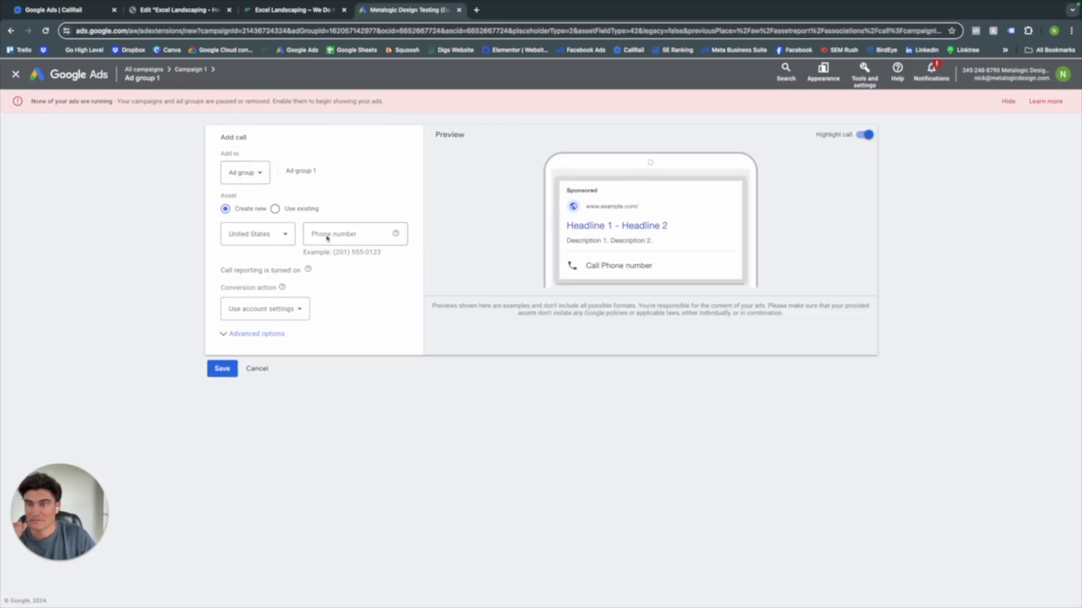
- Set the new call asset to apply at Account level
{"action": "left_click", "coordinate": [263, 173]}
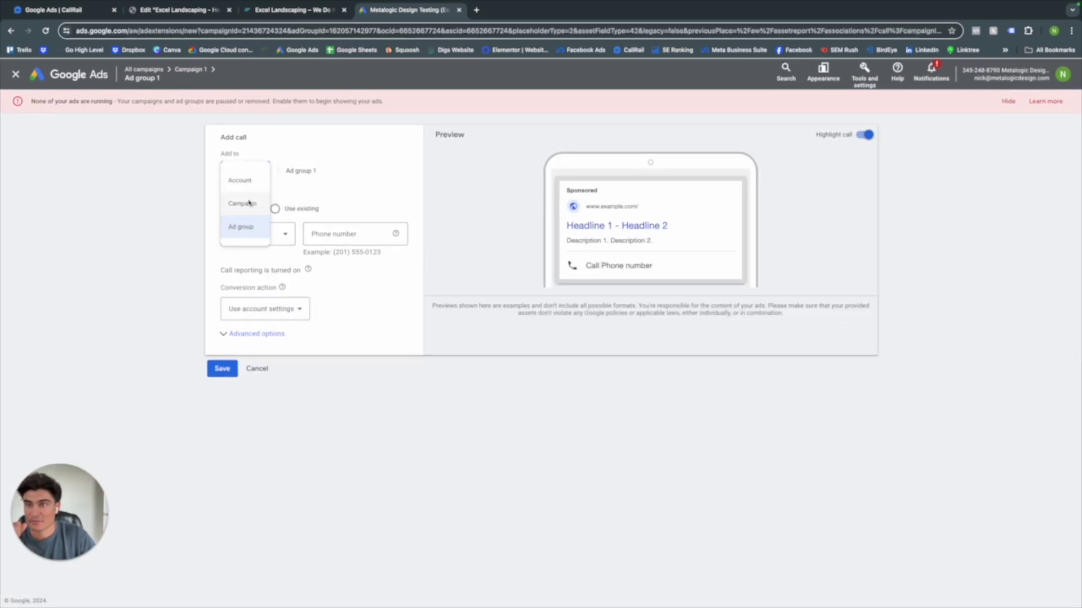
{"action": "left_click", "coordinate": [242, 181]}
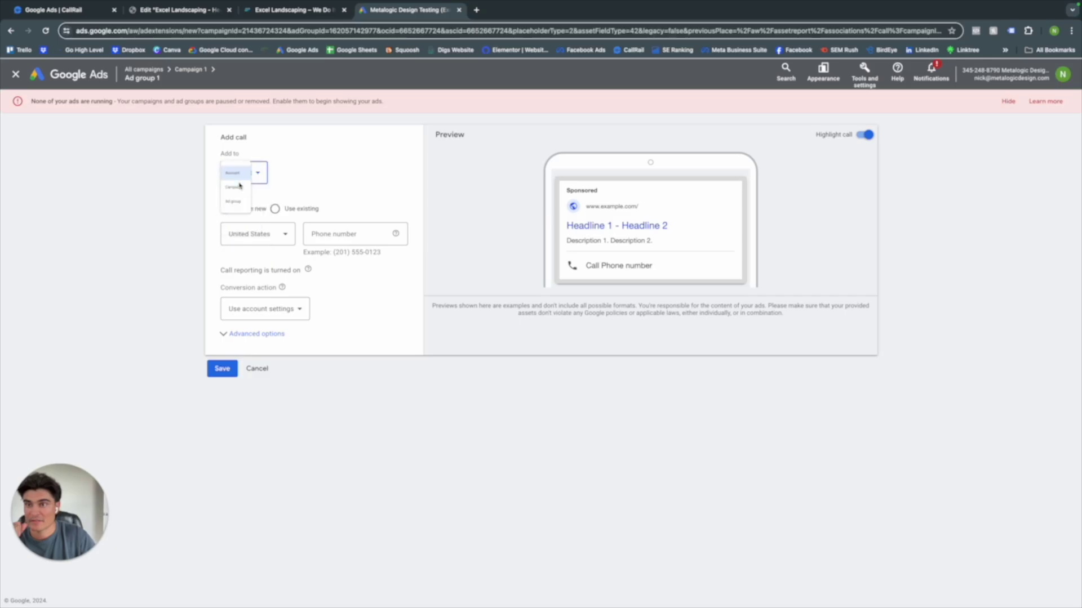
{"action": "left_click", "coordinate": [325, 240]}
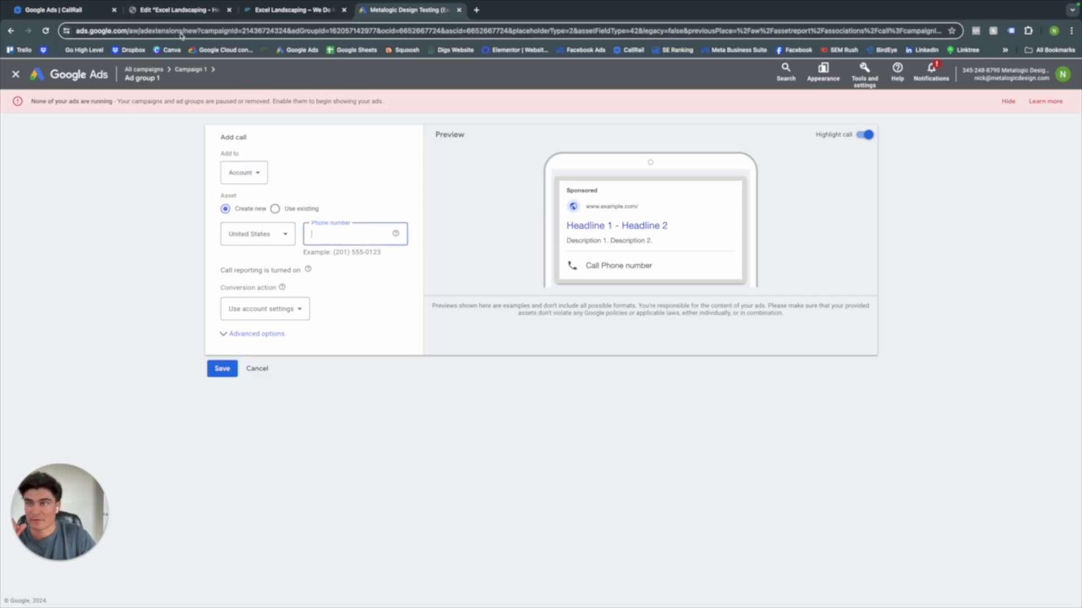
{"action": "left_click", "coordinate": [53, 10]}
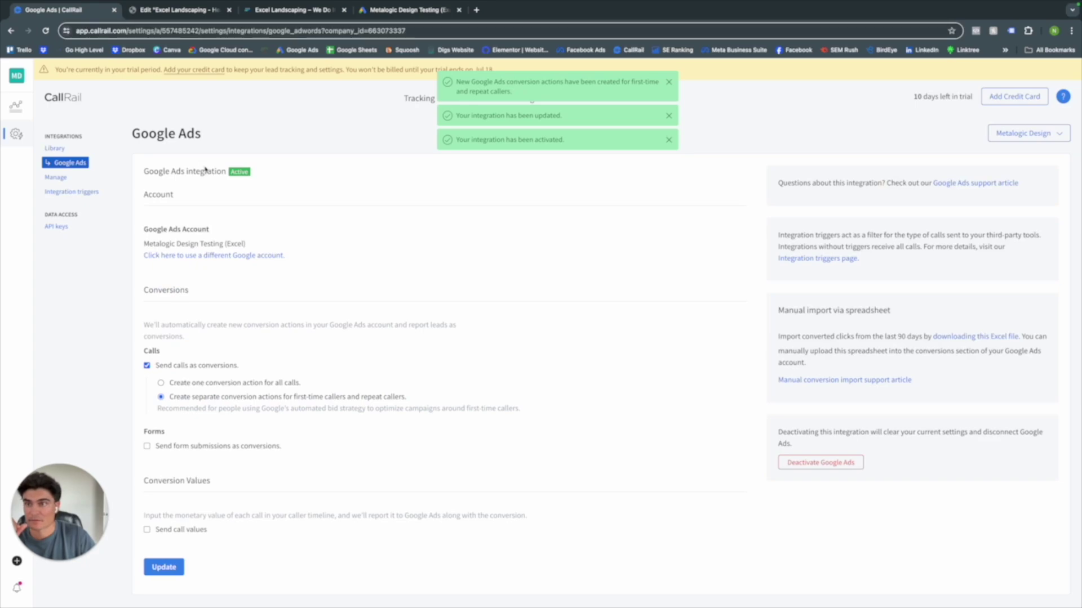
{"action": "left_click", "coordinate": [419, 99]}
{"action": "left_click", "coordinate": [668, 82]}
{"action": "left_click", "coordinate": [669, 83]}
{"action": "left_click", "coordinate": [669, 82]}
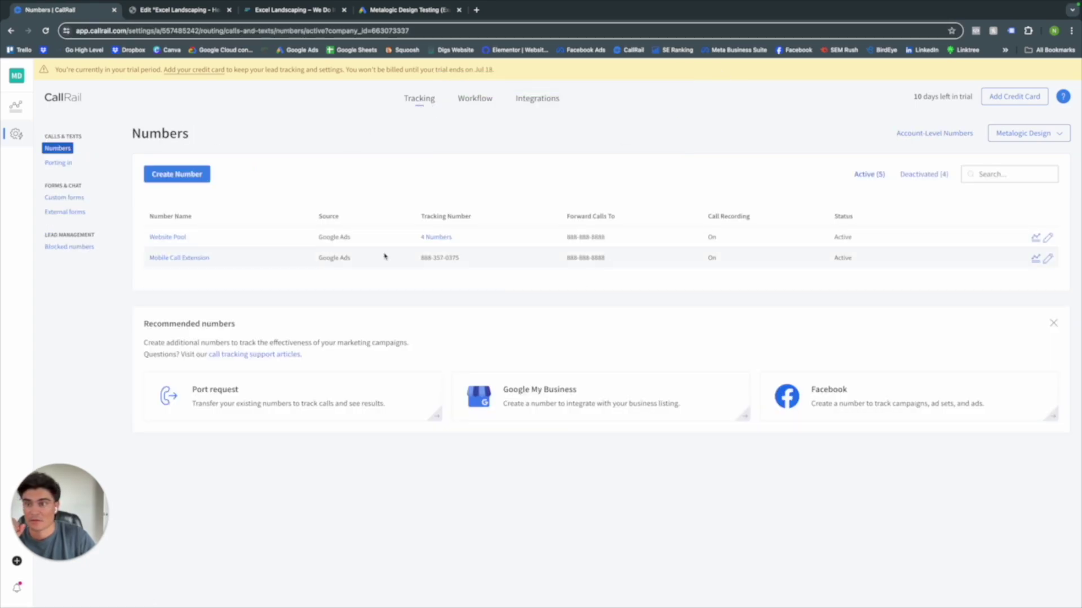
{"action": "triple_click", "coordinate": [459, 258]}
{"action": "key", "text": "ctrl+c"}
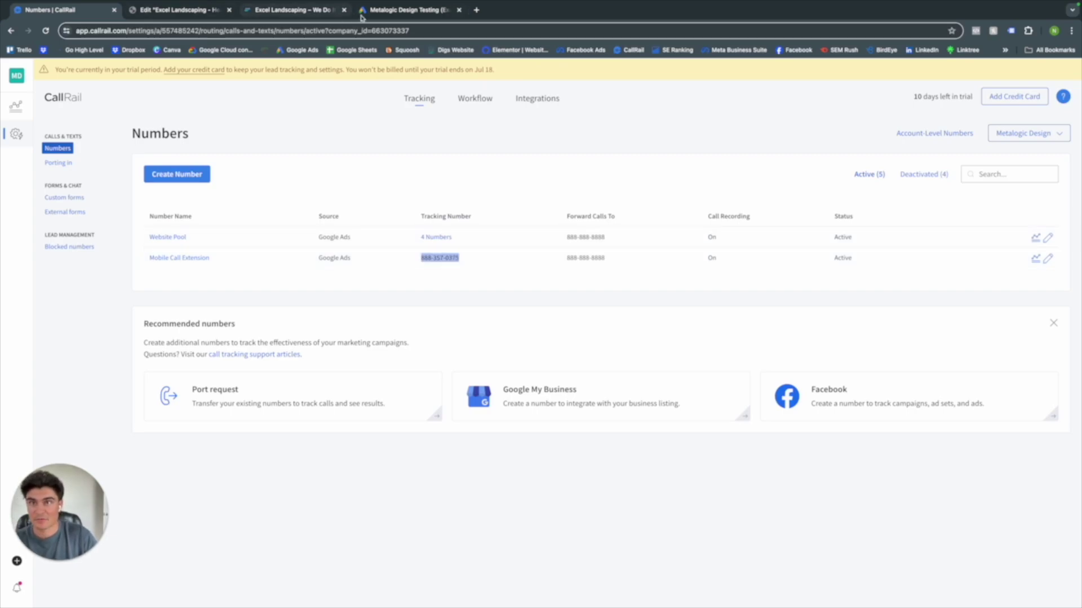
{"action": "left_click", "coordinate": [394, 10]}
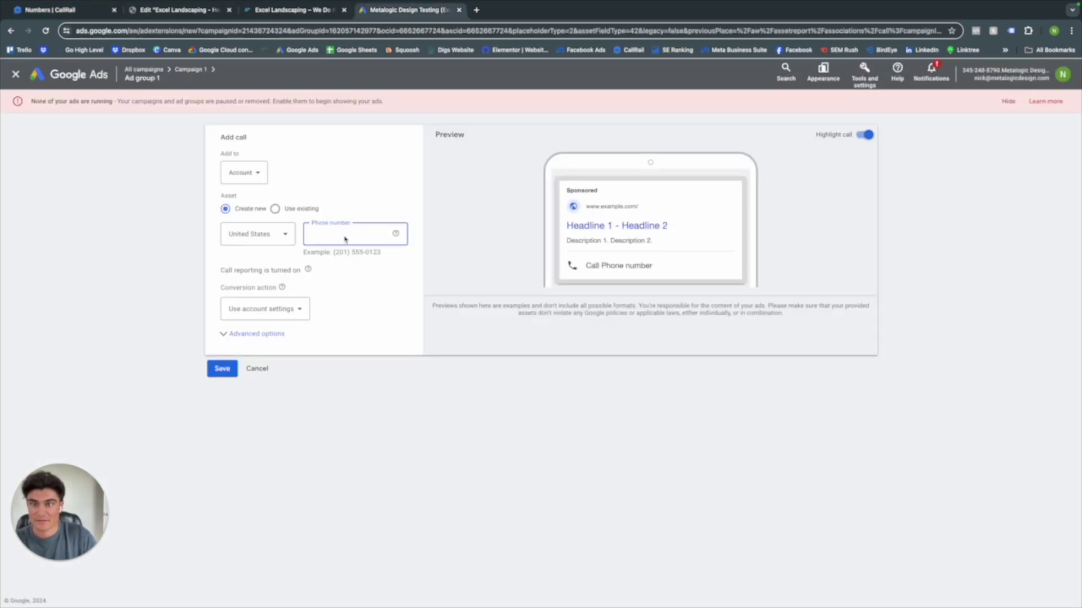
{"action": "key", "text": "ctrl+v"}
{"action": "left_click", "coordinate": [279, 307]}
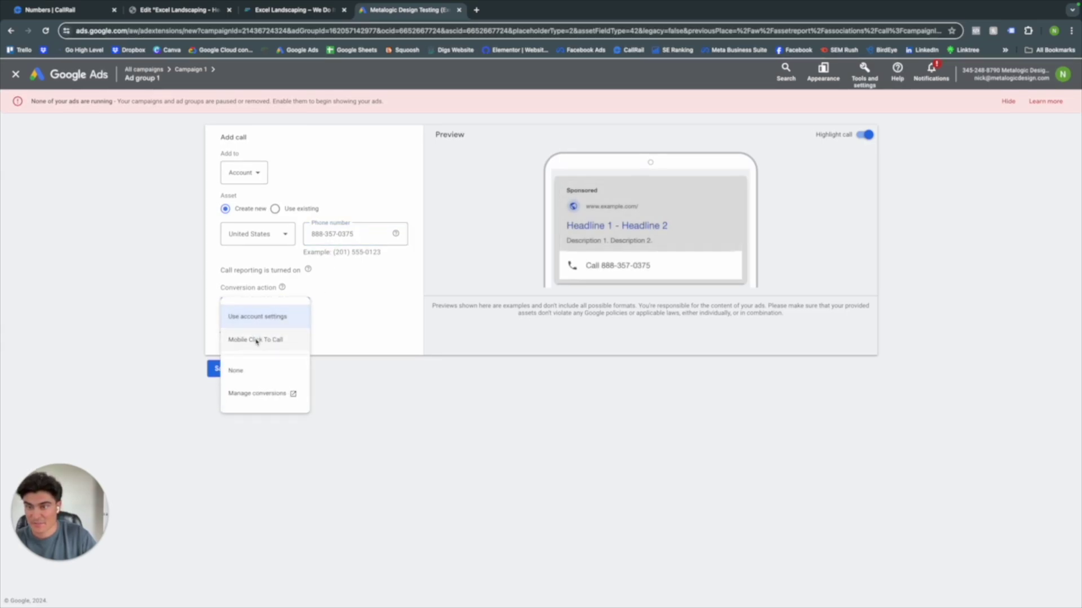
{"action": "left_click", "coordinate": [256, 340]}
{"action": "left_click", "coordinate": [223, 370]}
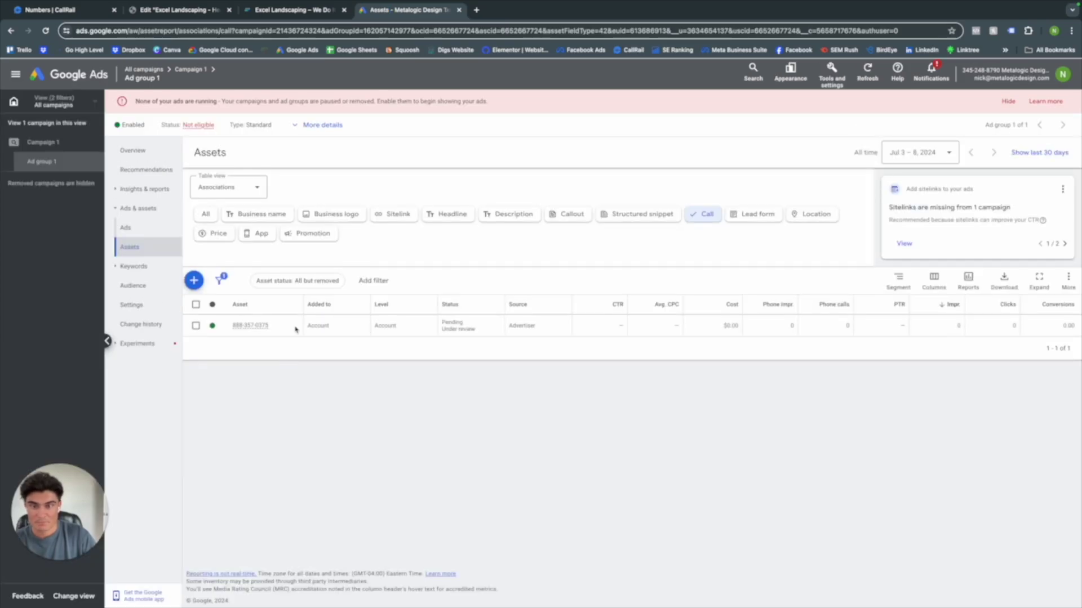
{"action": "left_click", "coordinate": [1008, 101]}
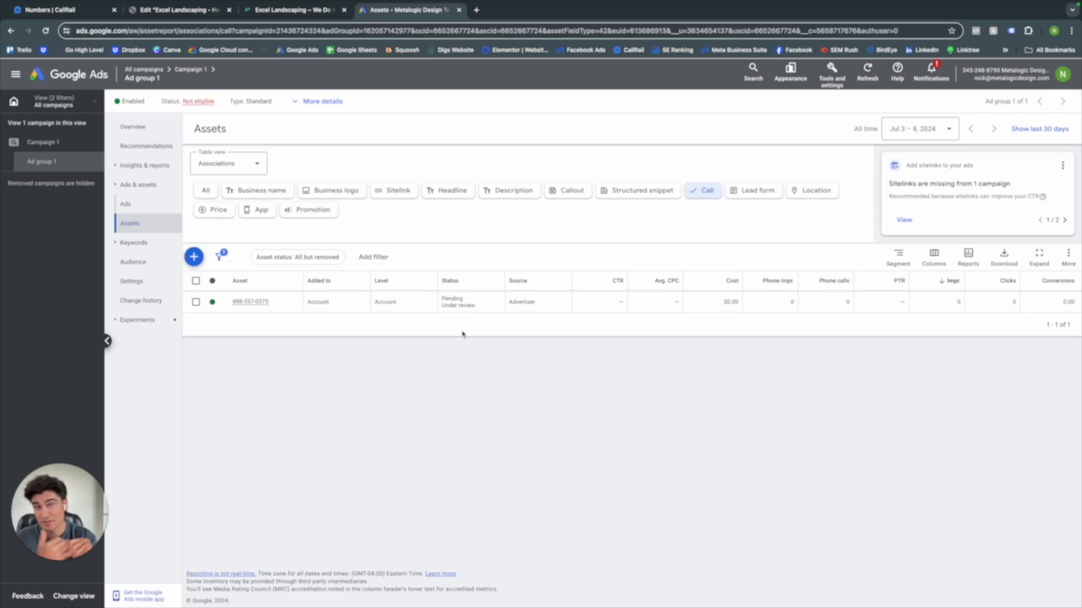
{"action": "left_click", "coordinate": [832, 73]}
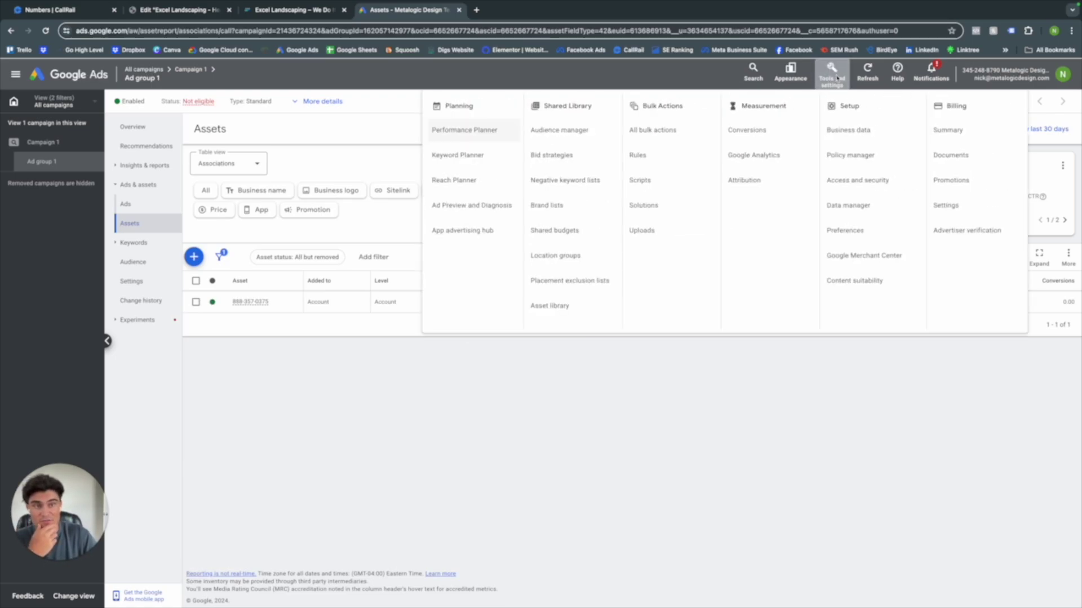
{"action": "left_click", "coordinate": [842, 207]}
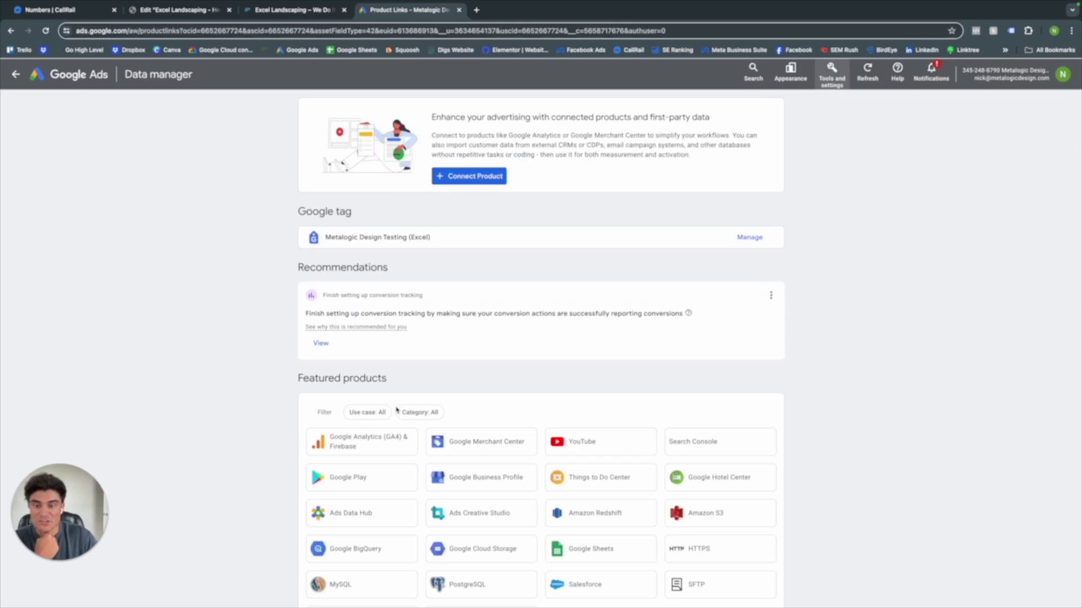
{"action": "scroll", "coordinate": [397, 414], "scroll_direction": "down", "scroll_amount": 1}
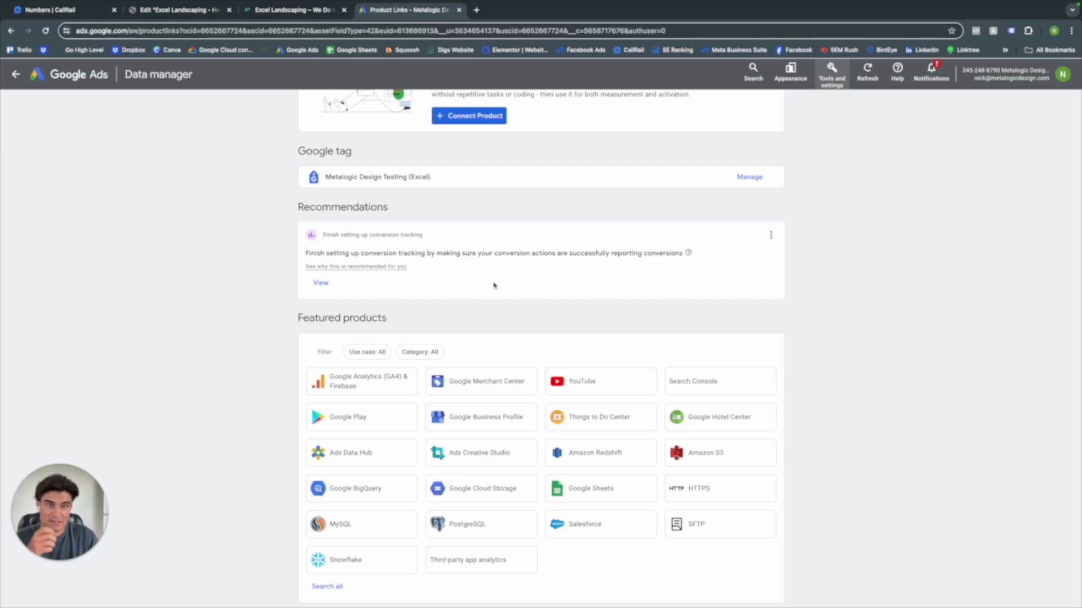
{"action": "scroll", "coordinate": [495, 285], "scroll_direction": "up", "scroll_amount": 1}
{"action": "left_click", "coordinate": [14, 76]}
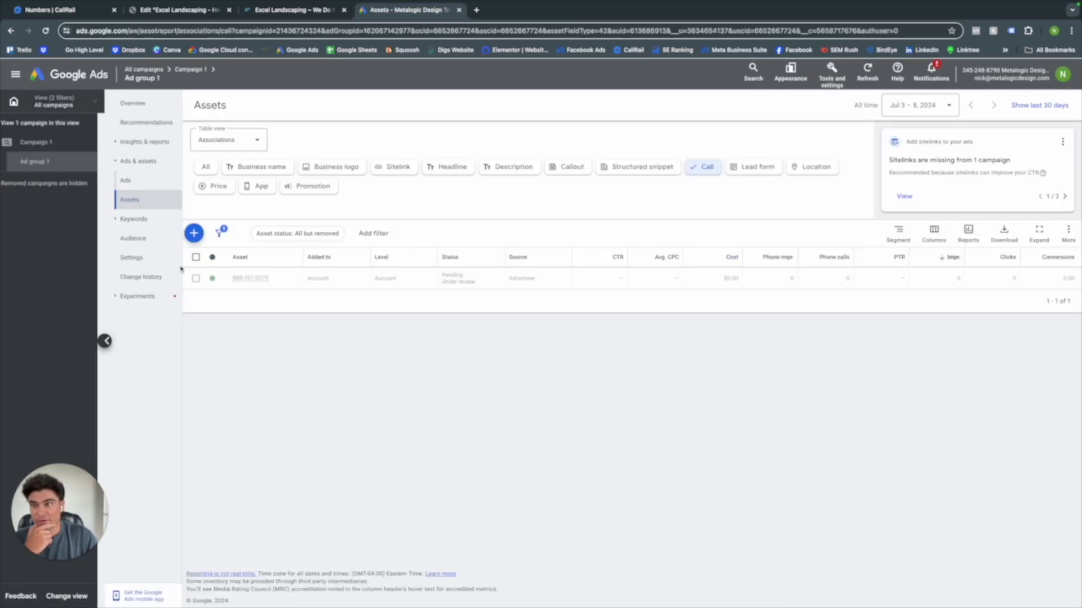
{"action": "left_click", "coordinate": [273, 304]}
{"action": "left_click", "coordinate": [254, 315]}
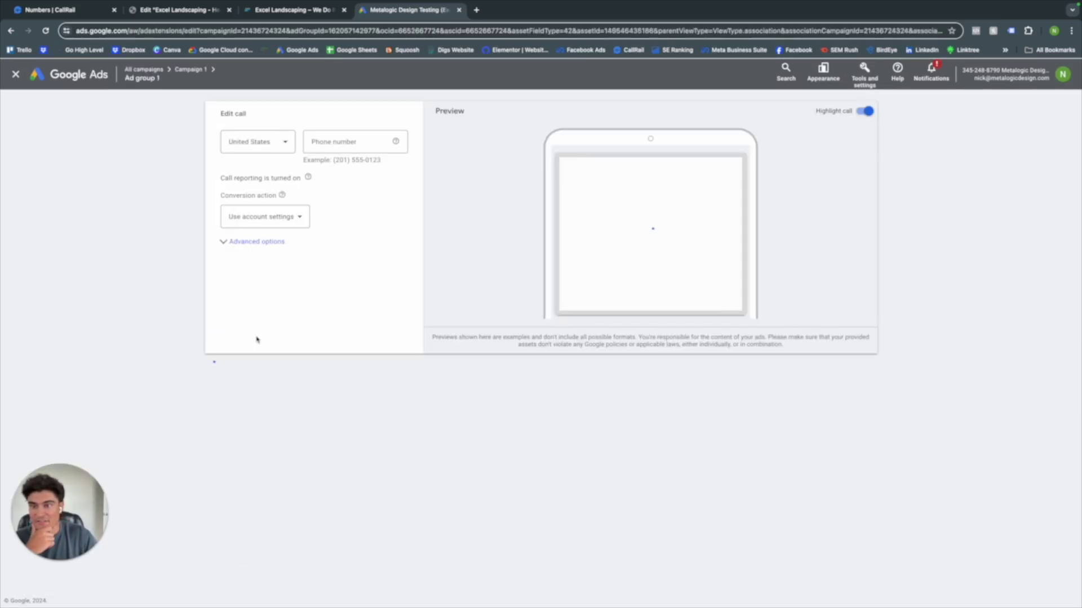
{"action": "left_click", "coordinate": [363, 147]}
{"action": "key", "text": "BackSpace"}
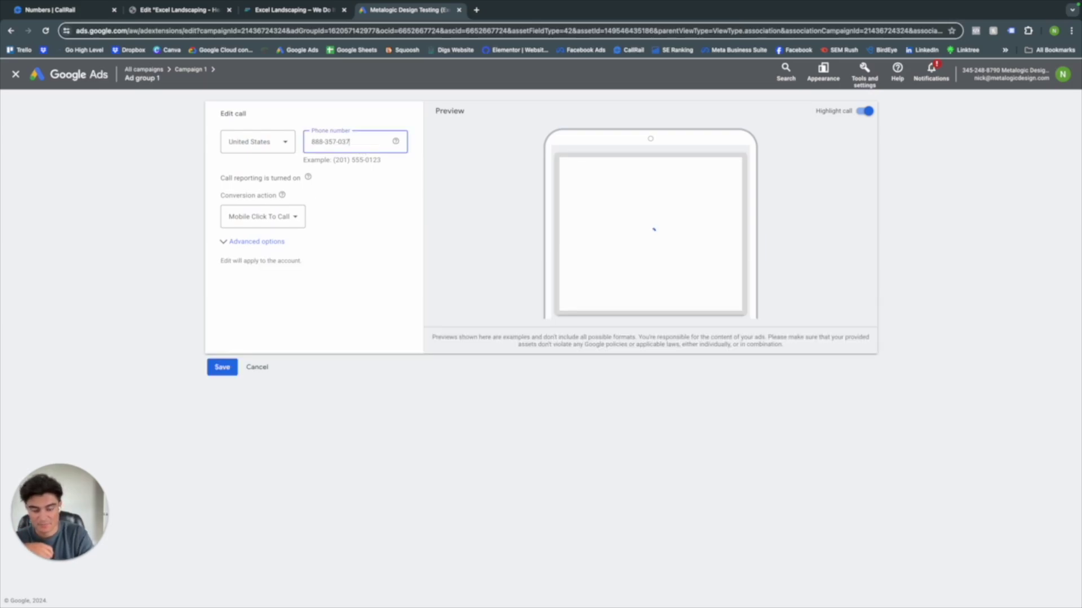
{"action": "type", "text": "7"}
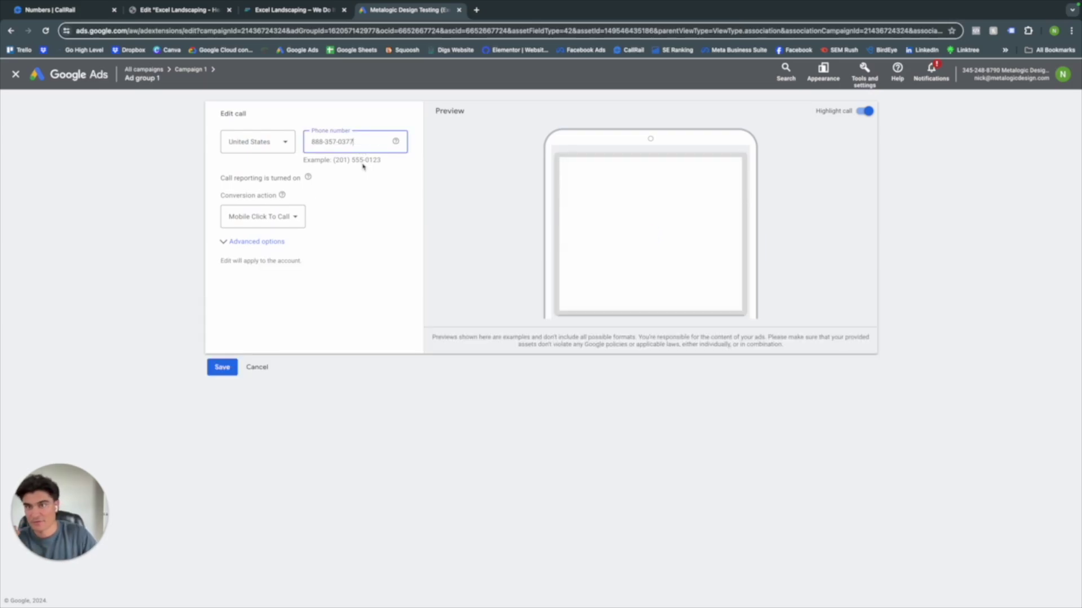
{"action": "left_click", "coordinate": [220, 314]}
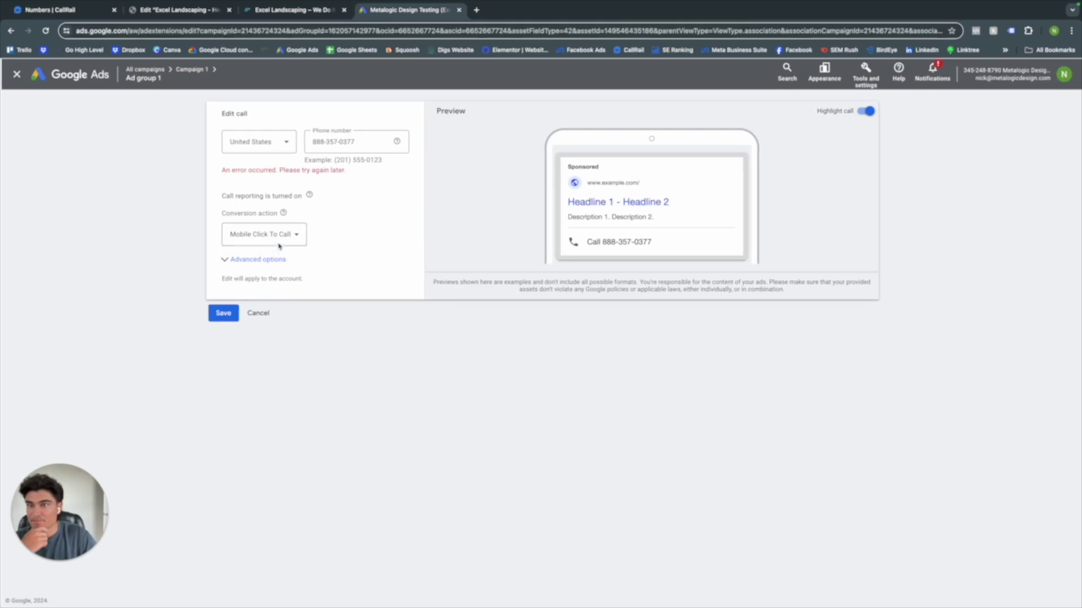
{"action": "left_click", "coordinate": [358, 142]}
{"action": "key", "text": "BackSpace"}
{"action": "type", "text": "5"}
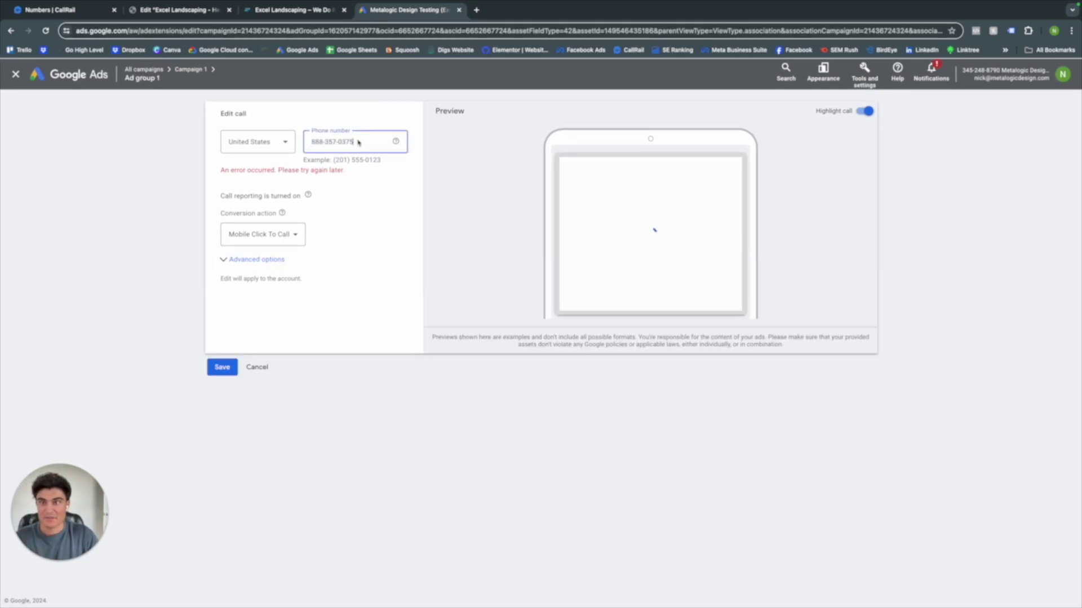
{"action": "left_click", "coordinate": [222, 313]}
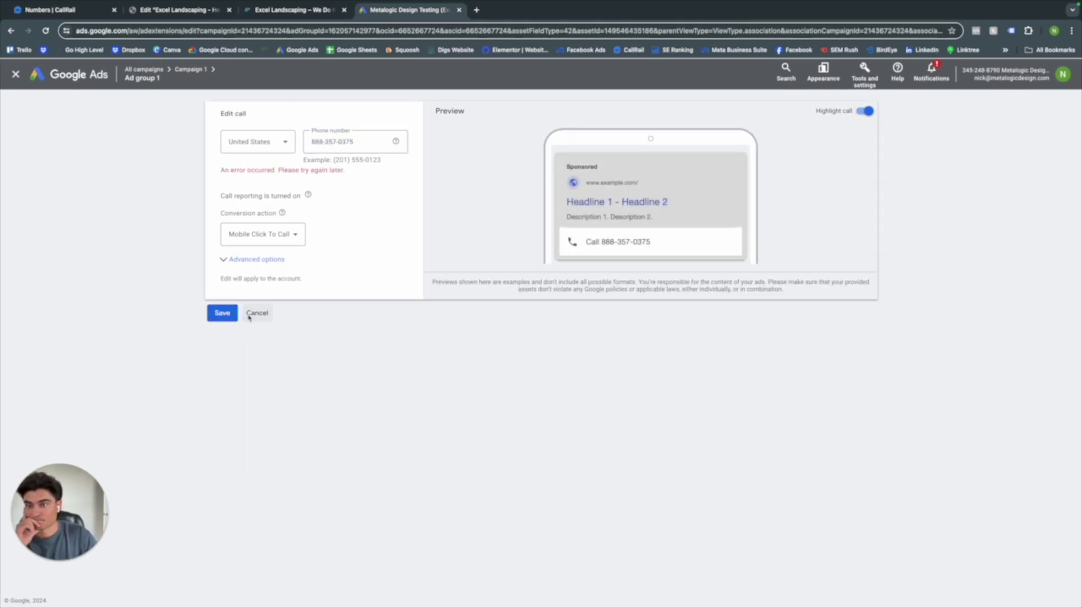
{"action": "left_click", "coordinate": [255, 314]}
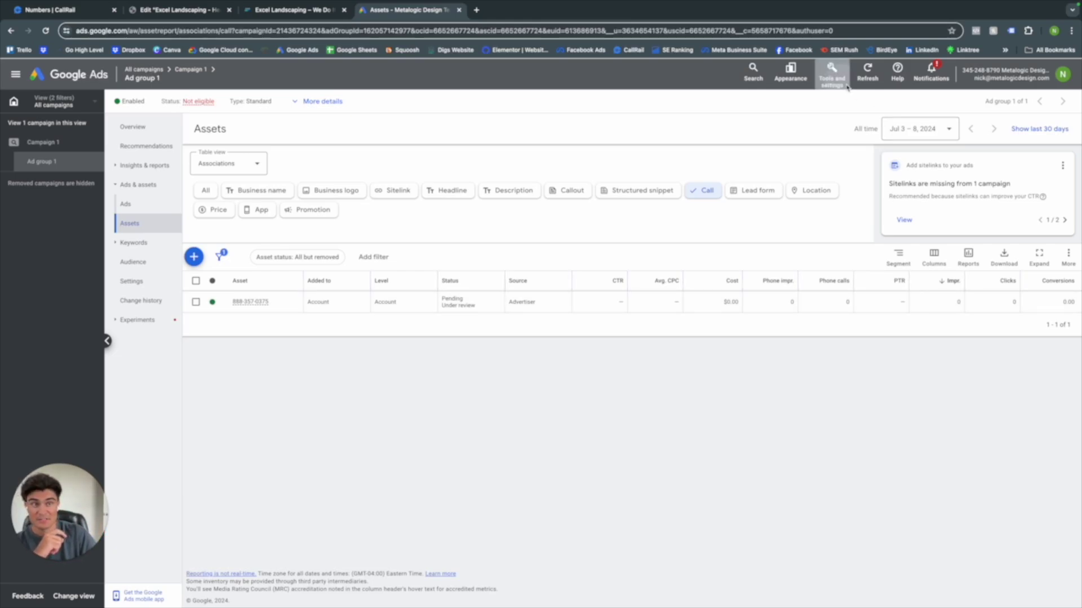
{"action": "left_click", "coordinate": [832, 73]}
- Show the Google Ads conversion actions summary with Mobile Click To Call under Phone call lead
{"action": "left_click", "coordinate": [747, 142]}
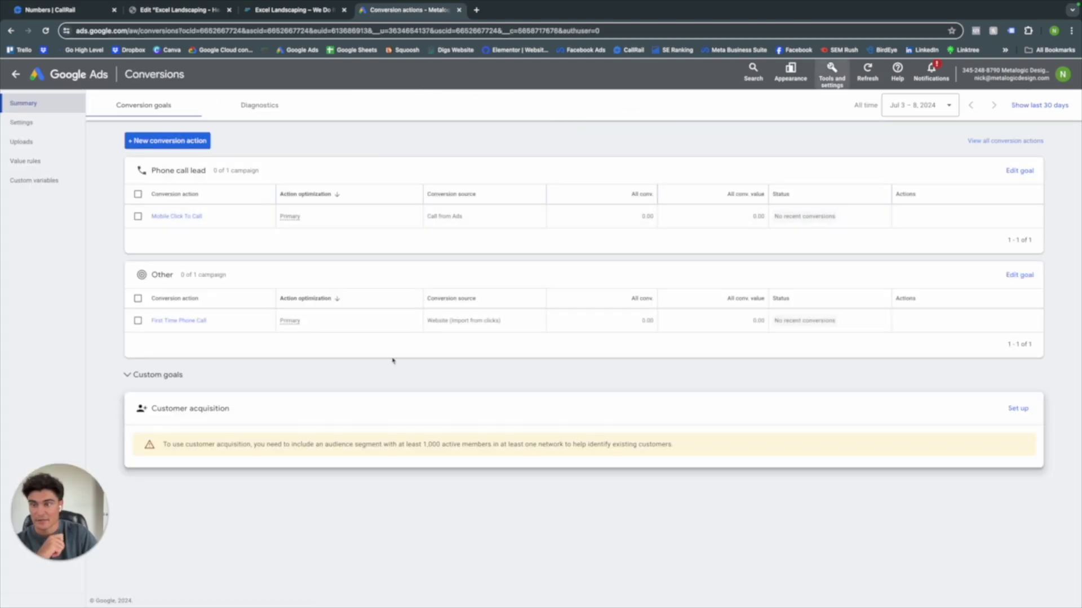